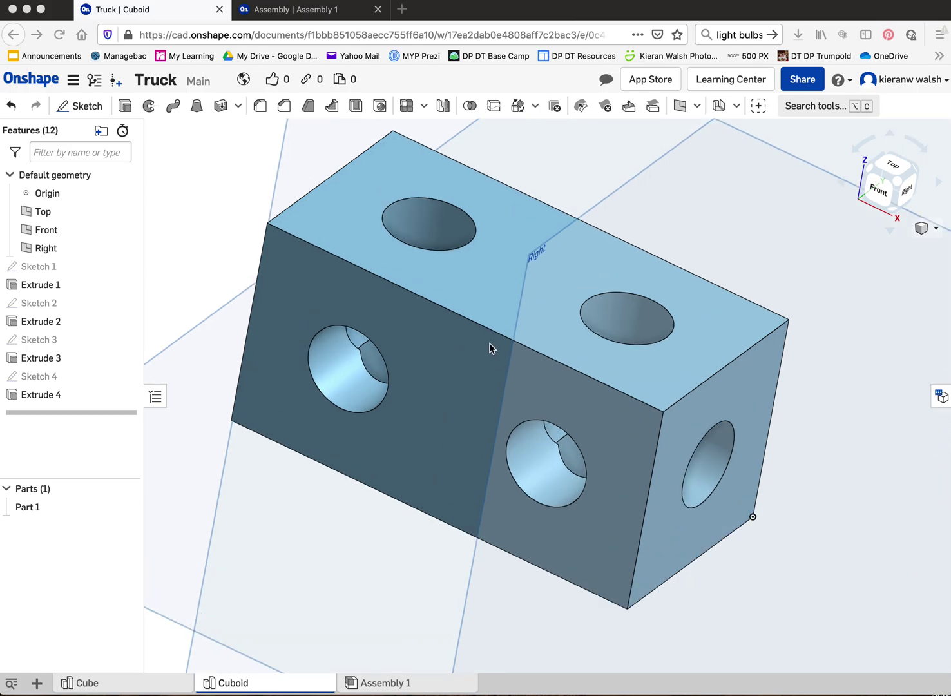
Bring up the finished toy truck in Assembly 1, with its 21 parts, wheels and mates
{"action": "left_click", "coordinate": [132, 685]}
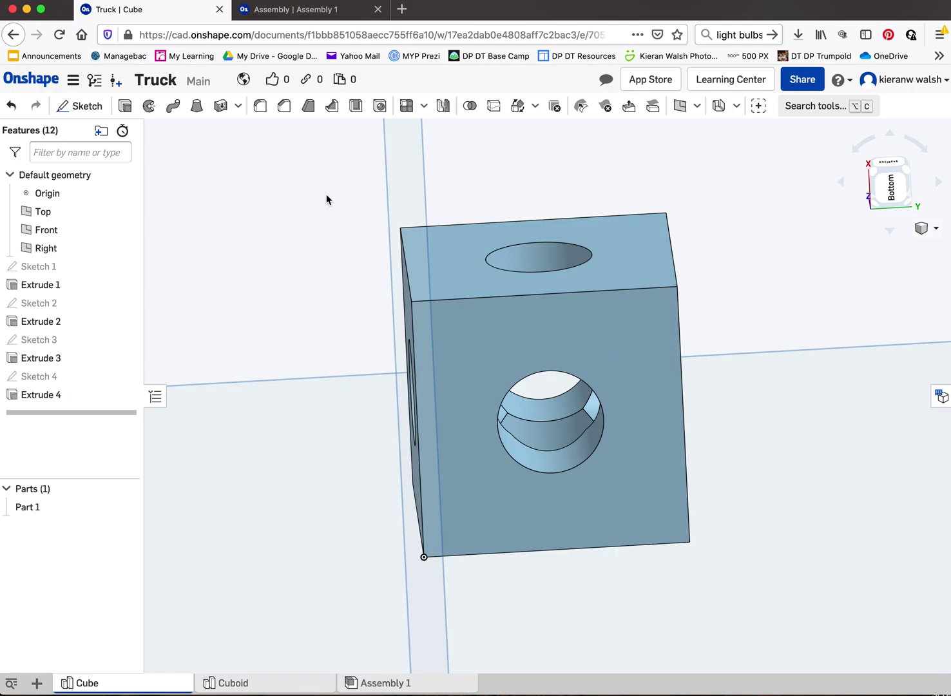
{"action": "left_click", "coordinate": [316, 10]}
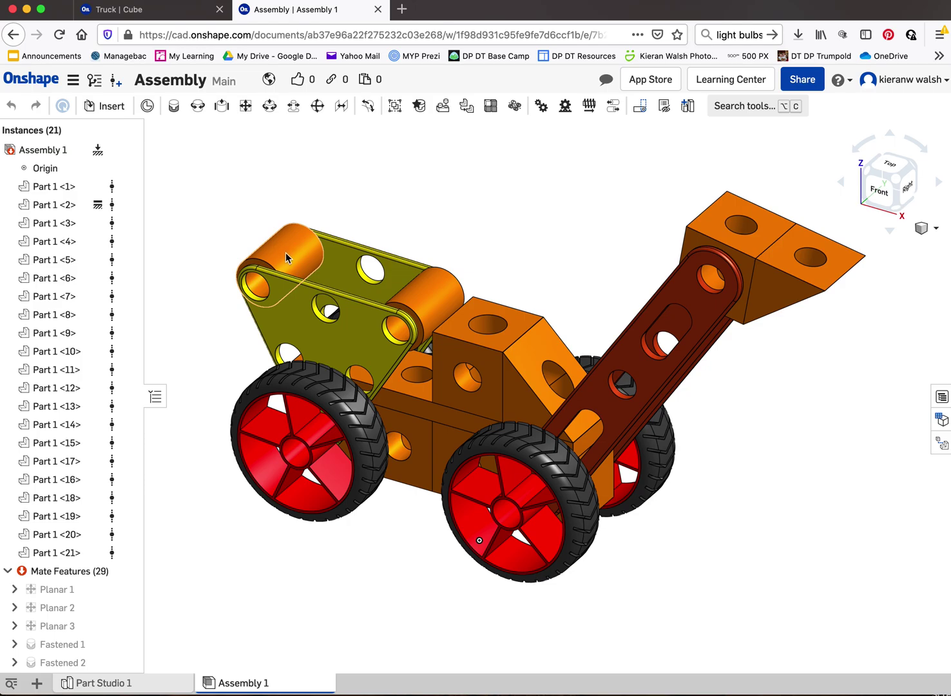
Toggle the truck between Front and Isometric views twice, then go back to the Truck Cube studio
{"action": "scroll", "coordinate": [410, 438], "scroll_direction": "up", "scroll_amount": 3}
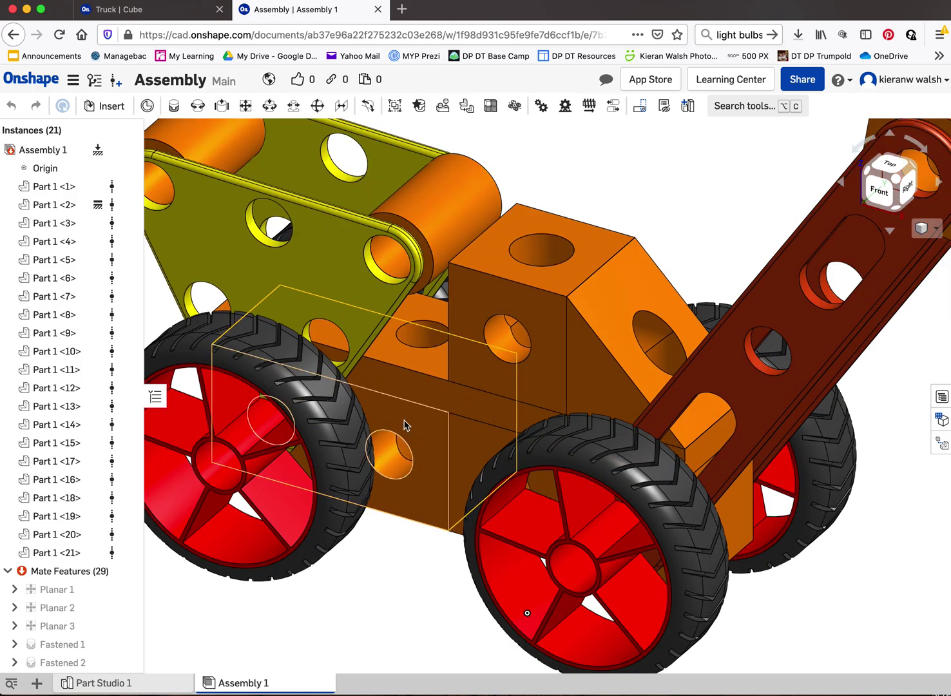
{"action": "key", "text": "shift+1"}
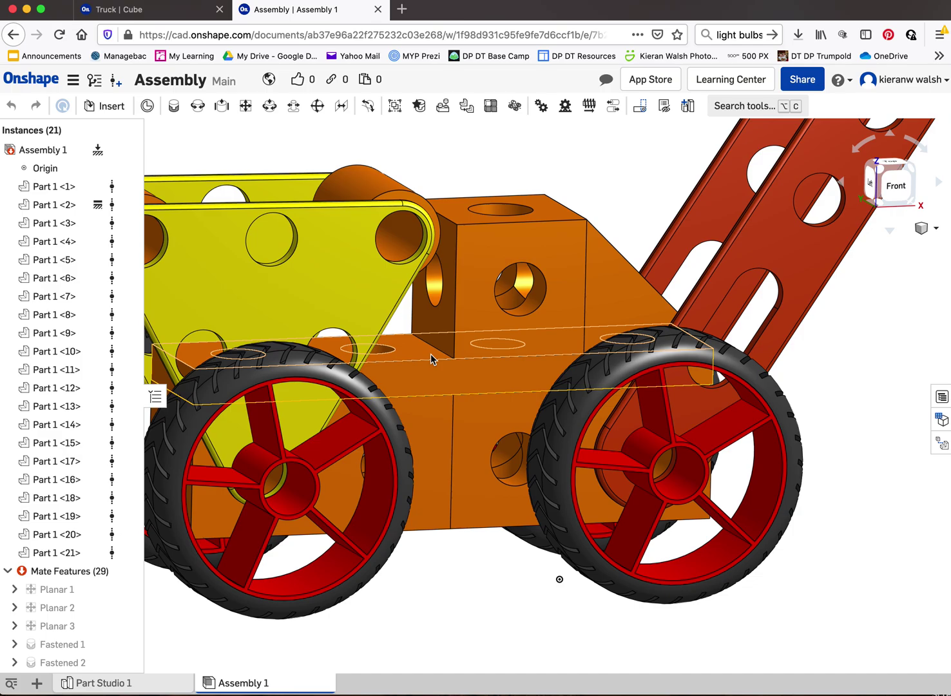
{"action": "key", "text": "shift+7"}
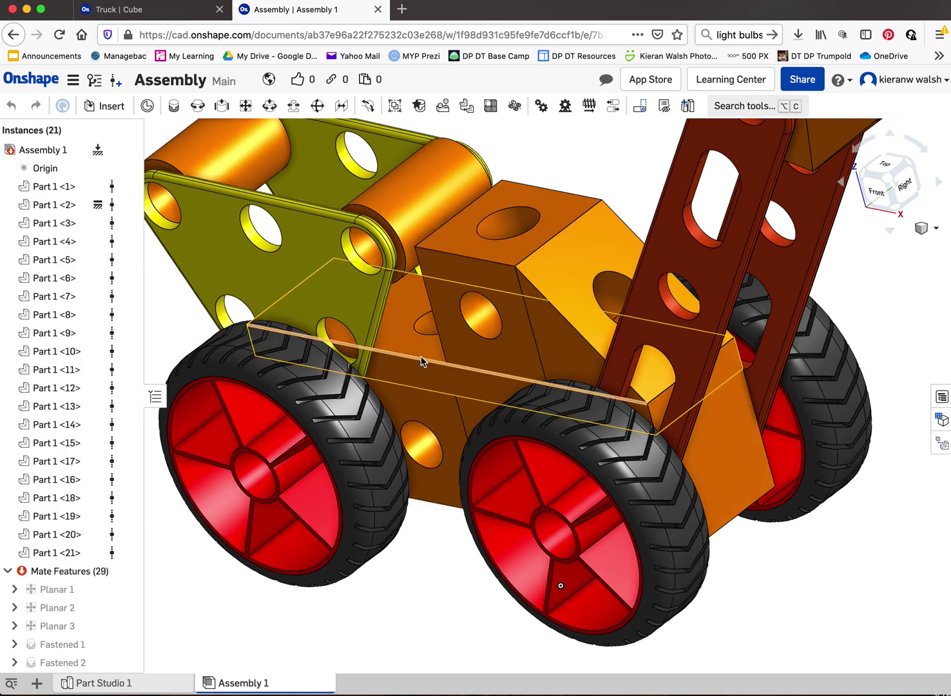
{"action": "key", "text": "Left"}
{"action": "key", "text": "Right"}
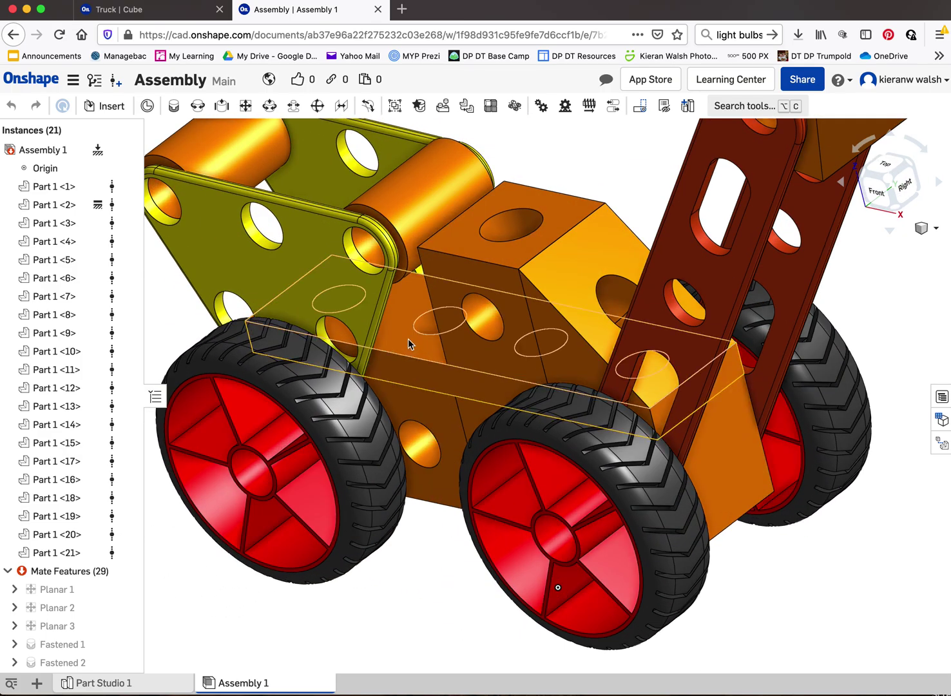
{"action": "key", "text": "shift+1"}
{"action": "key", "text": "shift+7"}
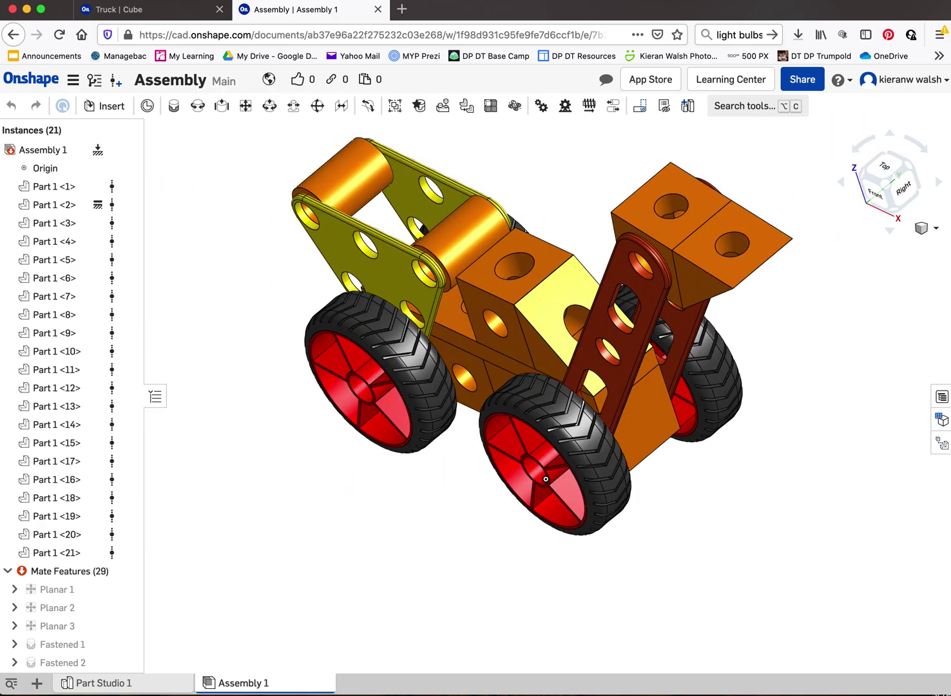
{"action": "left_click", "coordinate": [159, 13]}
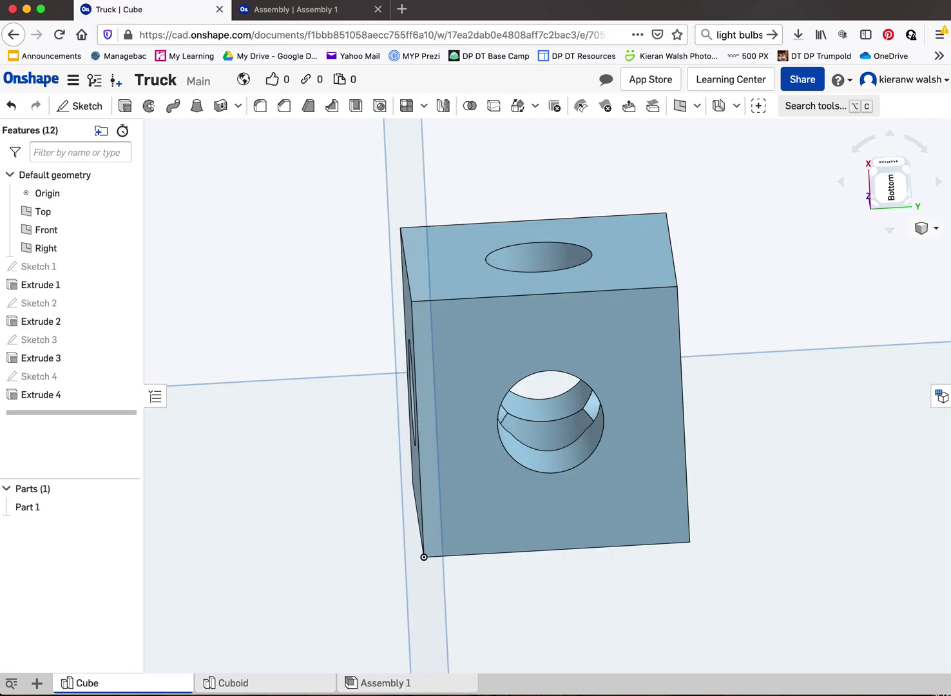
Create a new part studio in the Truck document and rename it Triangle
{"action": "left_click", "coordinate": [39, 685]}
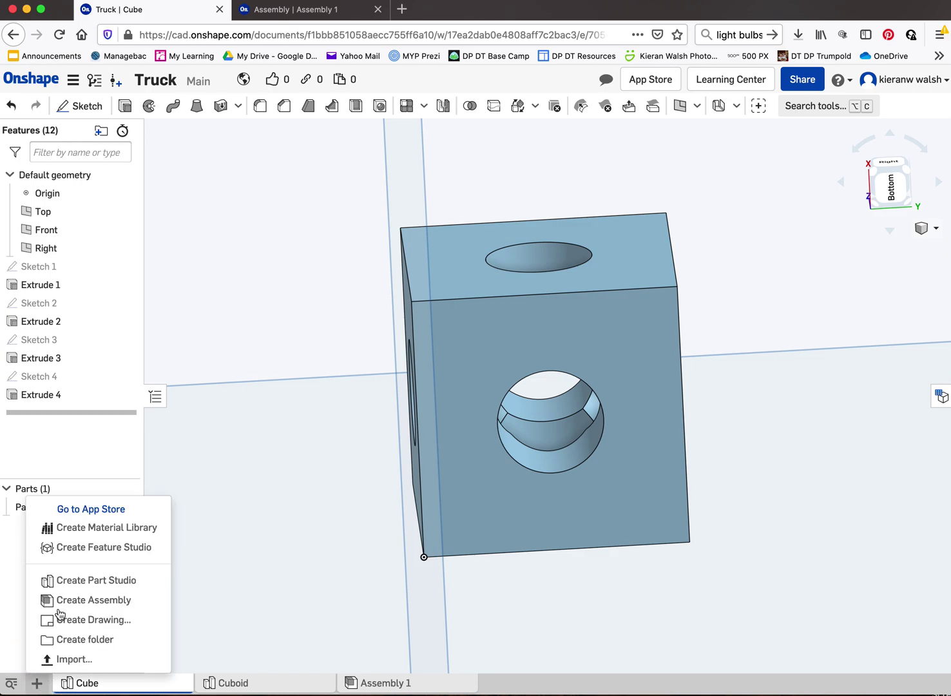
{"action": "left_click", "coordinate": [78, 580]}
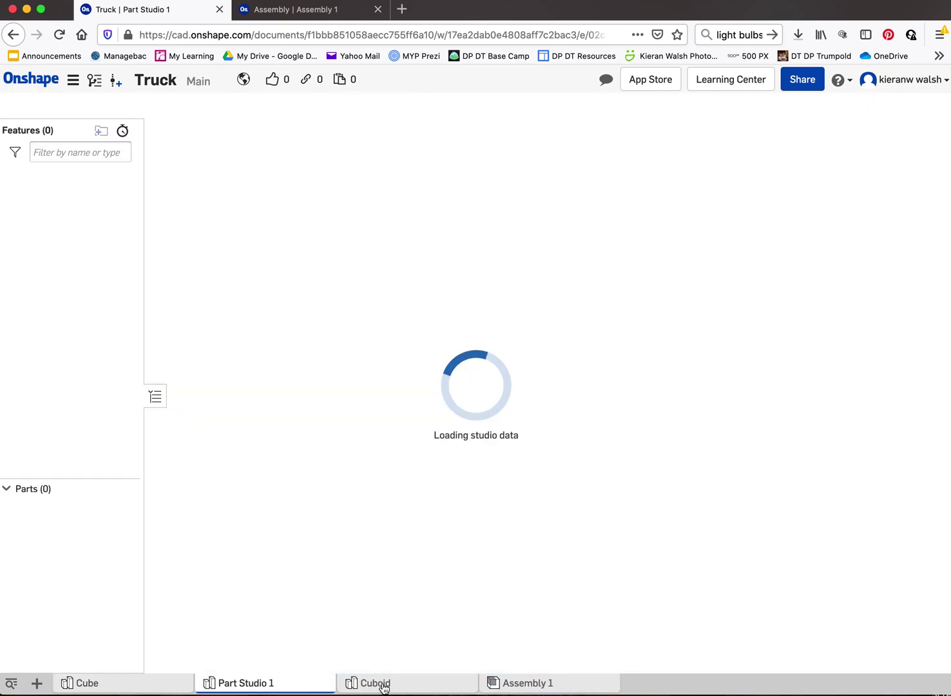
{"action": "right_click", "coordinate": [266, 683]}
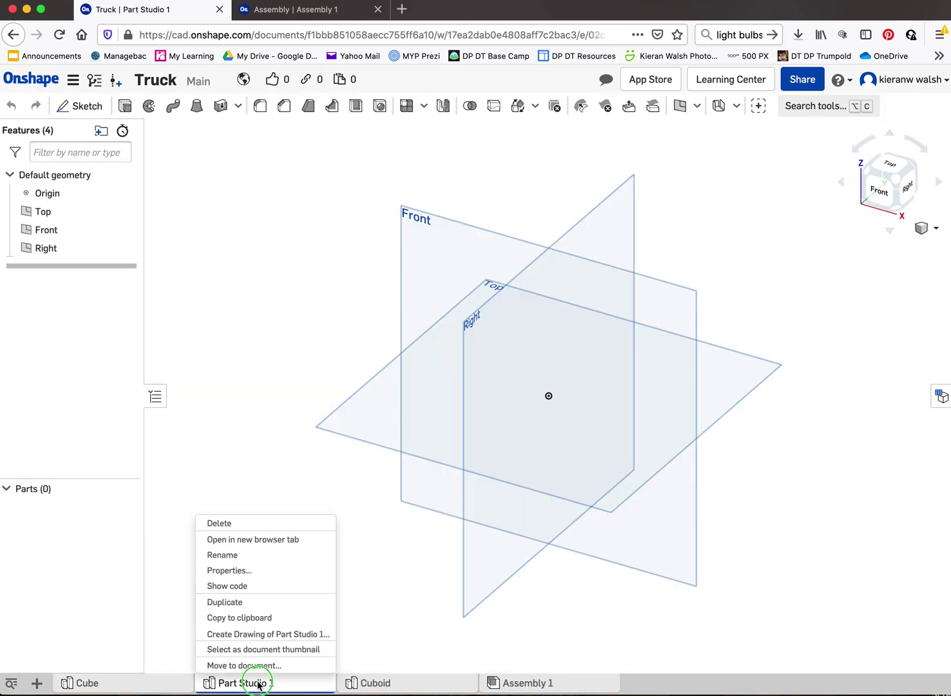
{"action": "left_click", "coordinate": [254, 554]}
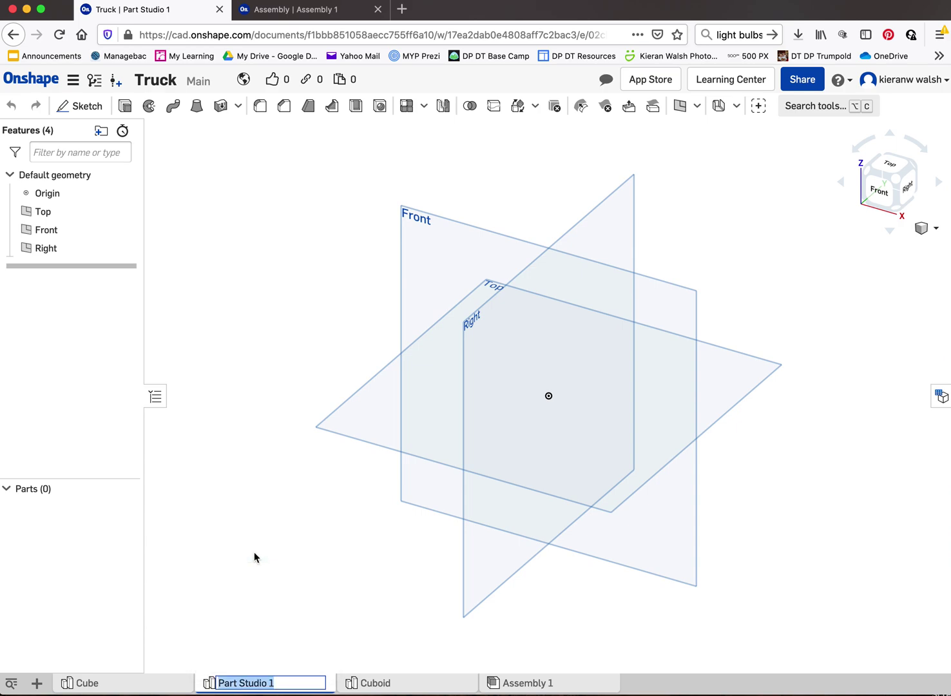
{"action": "type", "text": "Triangle"}
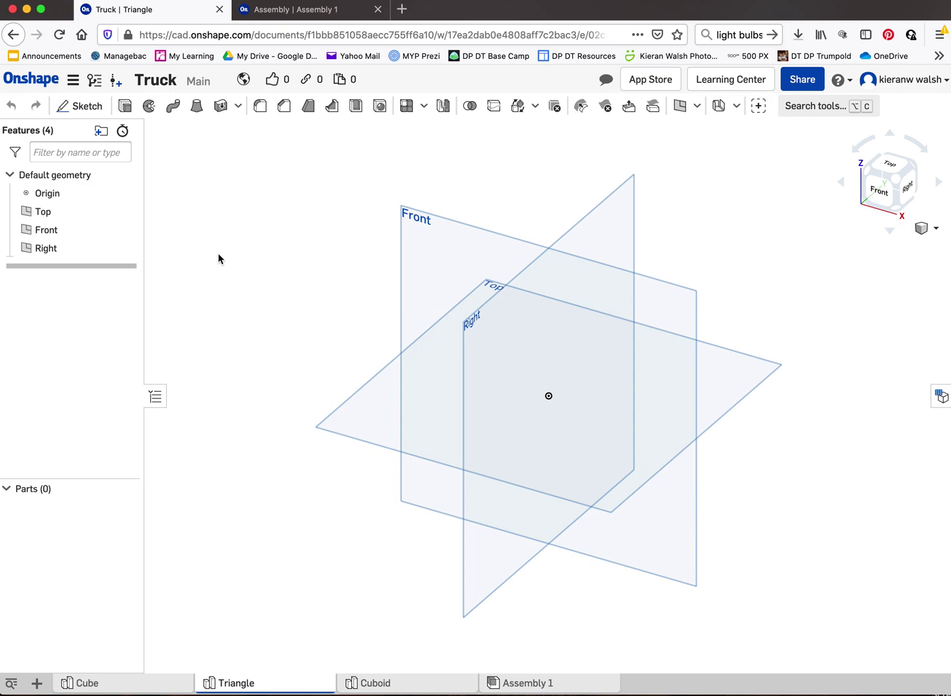
{"action": "left_click", "coordinate": [80, 106]}
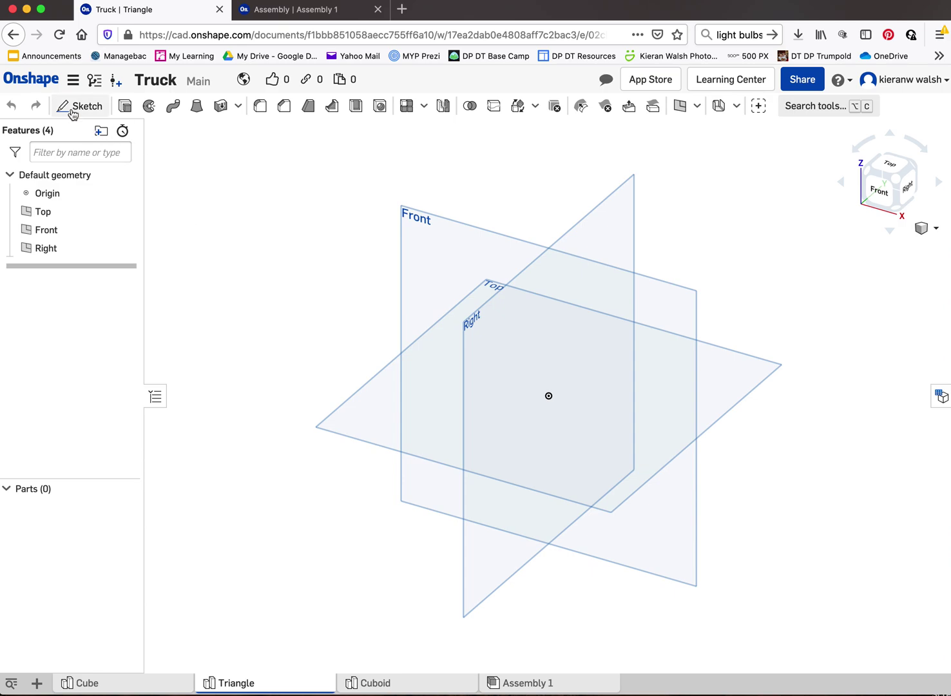
On the Front plane, draw a 30 mm vertical line up from the origin
{"action": "left_click", "coordinate": [449, 226]}
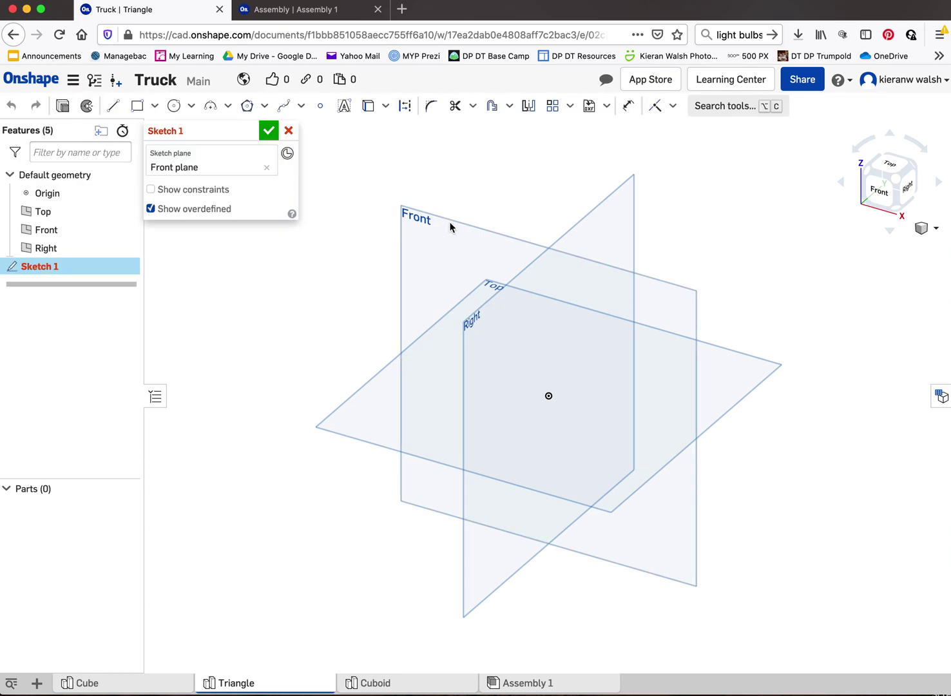
{"action": "left_click", "coordinate": [886, 195]}
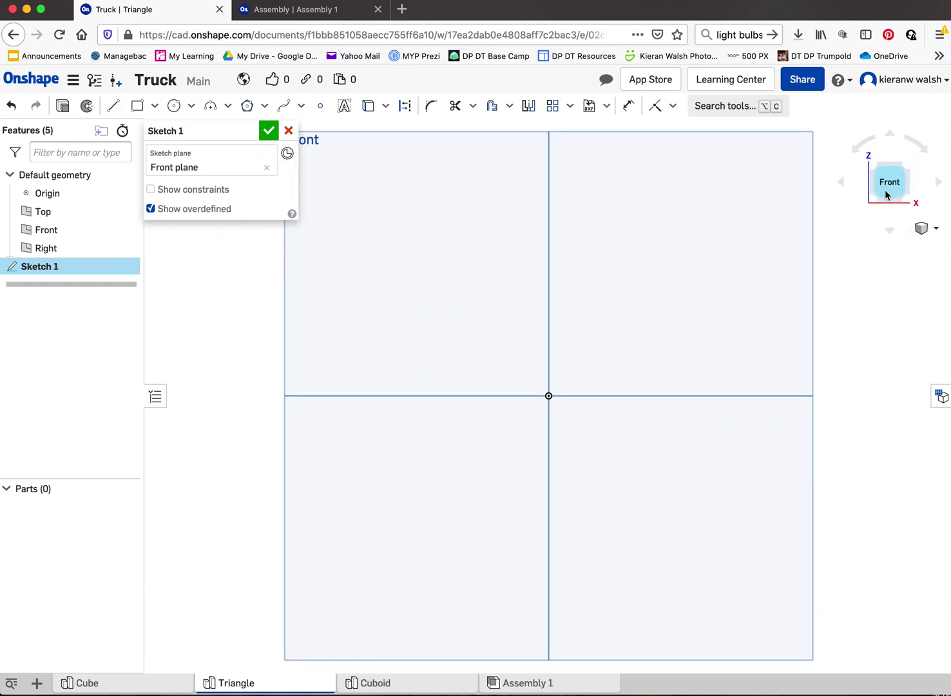
{"action": "left_click", "coordinate": [113, 107]}
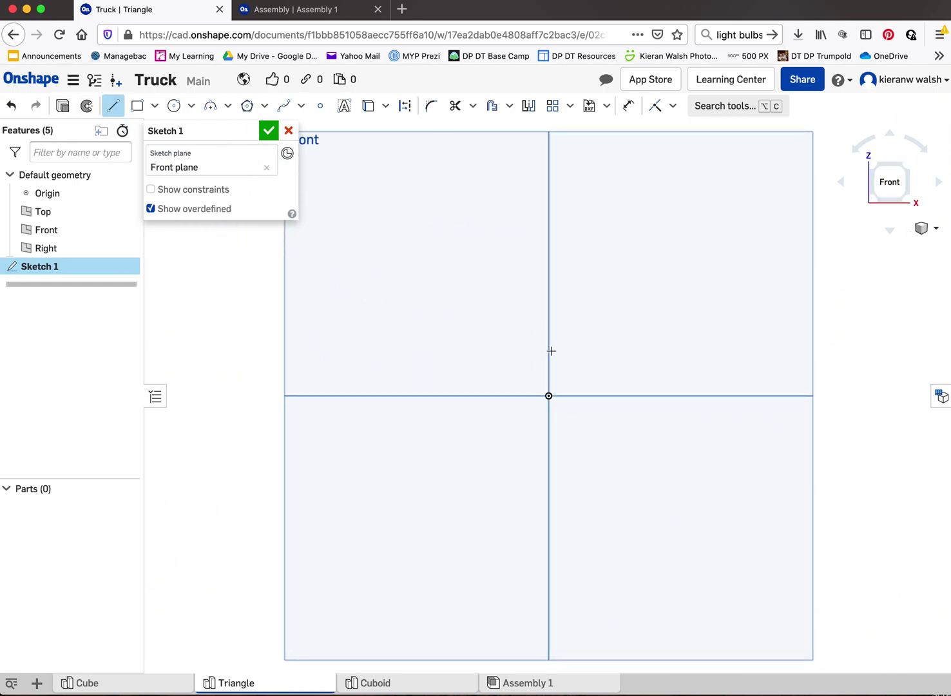
{"action": "left_click", "coordinate": [548, 396]}
{"action": "left_click", "coordinate": [548, 280]}
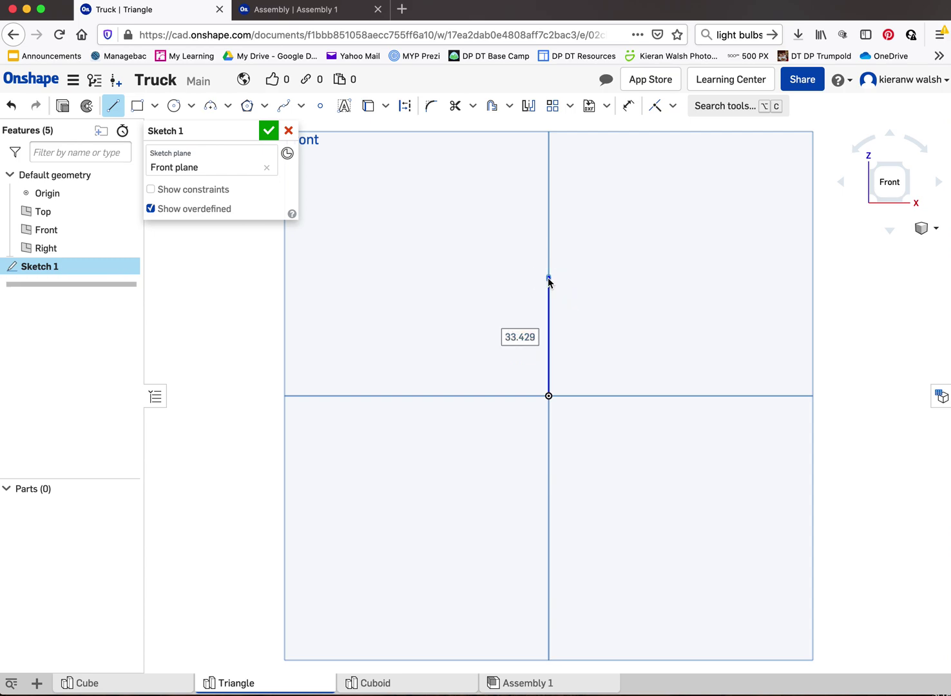
{"action": "type", "text": "30"}
{"action": "key", "text": "Return"}
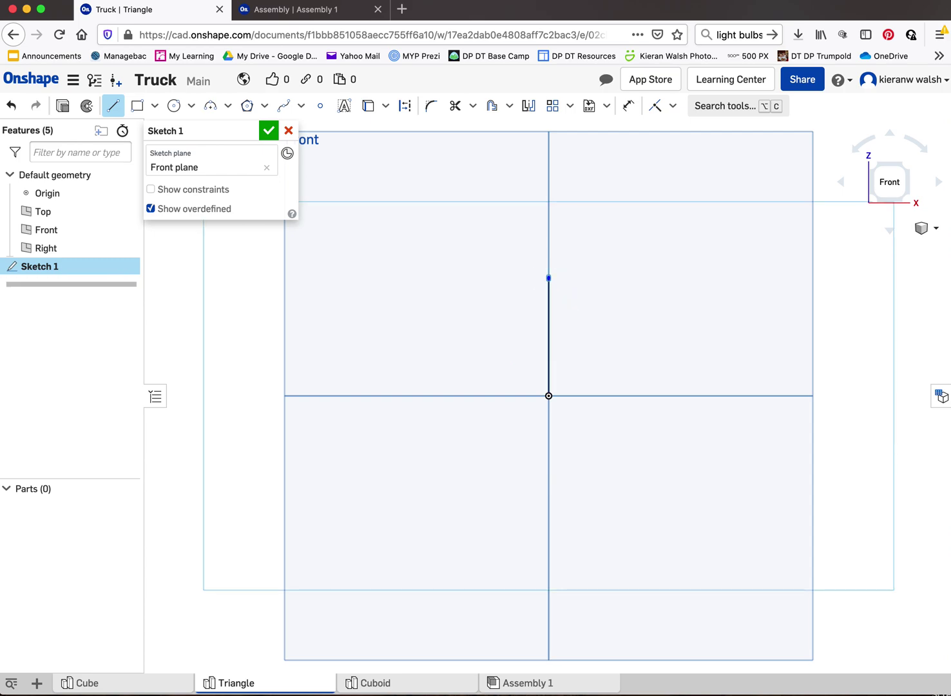
{"action": "scroll", "coordinate": [574, 354], "scroll_direction": "up", "scroll_amount": 1}
{"action": "scroll", "coordinate": [574, 353], "scroll_direction": "up", "scroll_amount": 1}
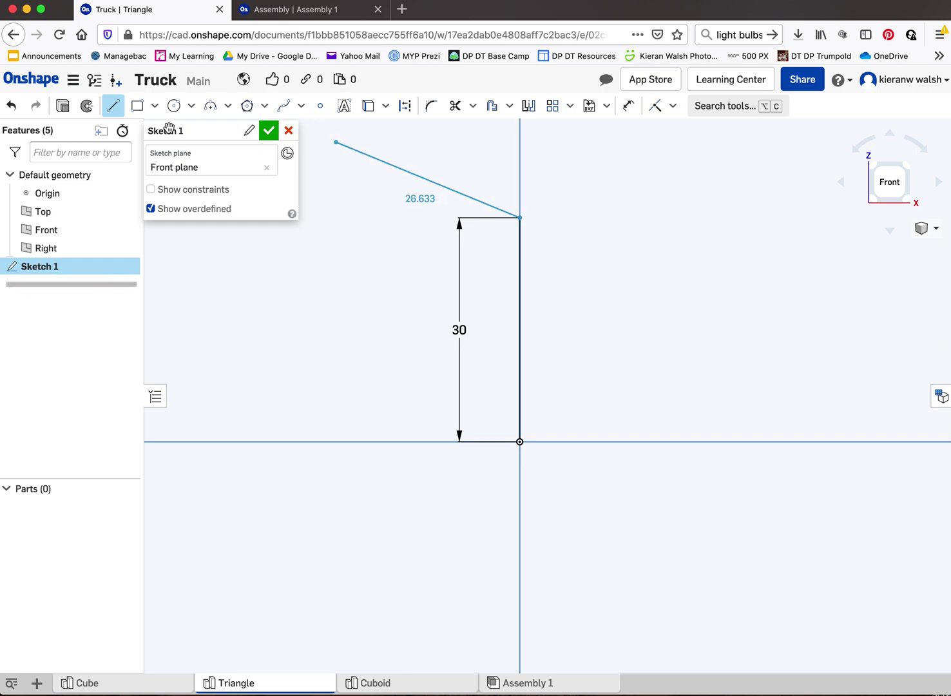
{"action": "key", "text": "Escape"}
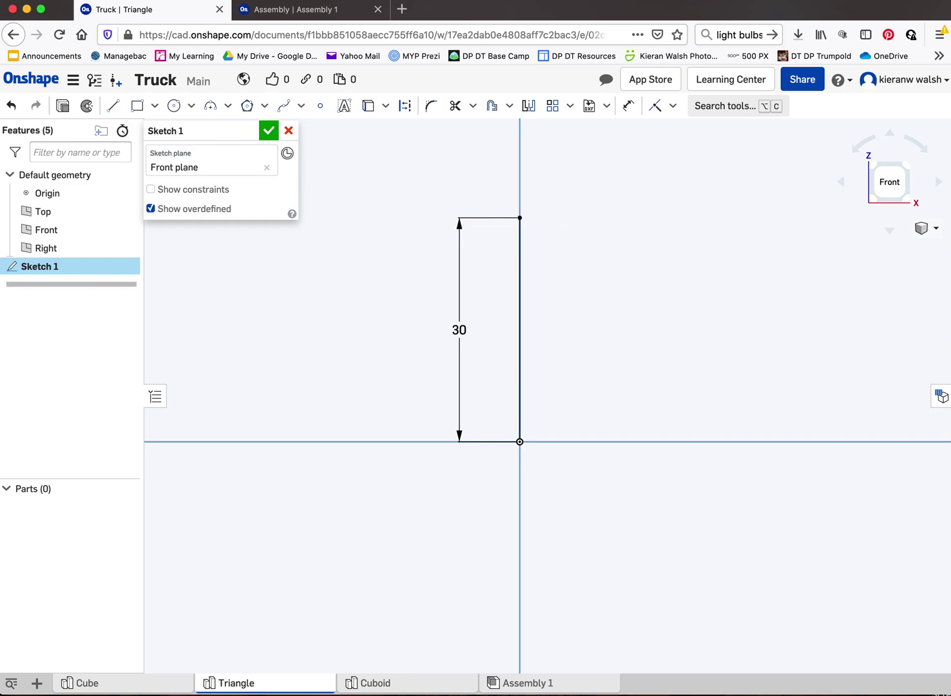
Add a 30 mm horizontal line from the origin and close the triangle
{"action": "left_click", "coordinate": [113, 106]}
{"action": "left_click", "coordinate": [520, 442]}
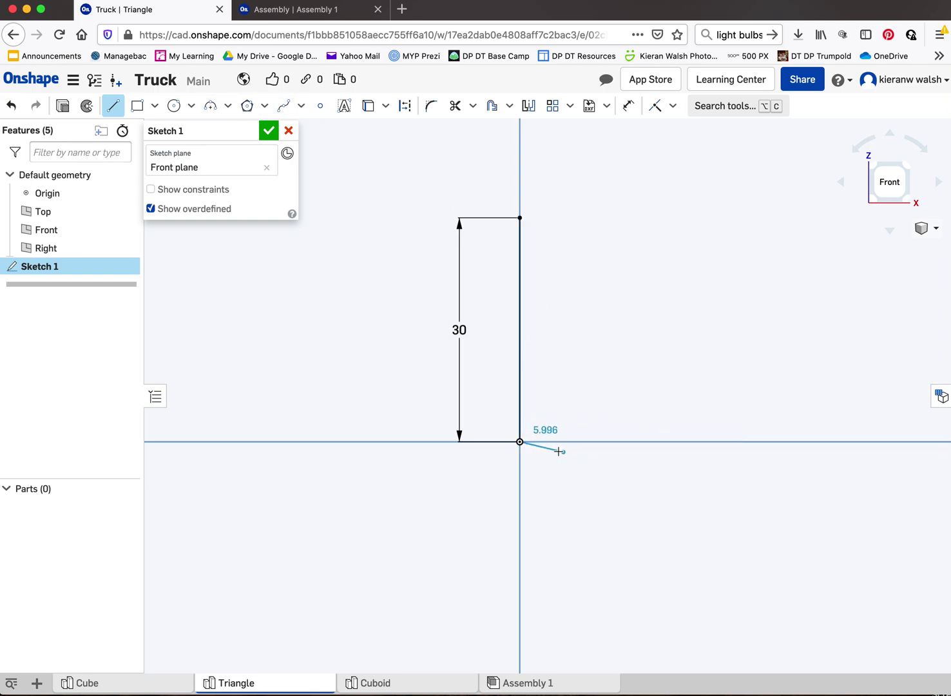
{"action": "scroll", "coordinate": [556, 451], "scroll_direction": "up", "scroll_amount": 5}
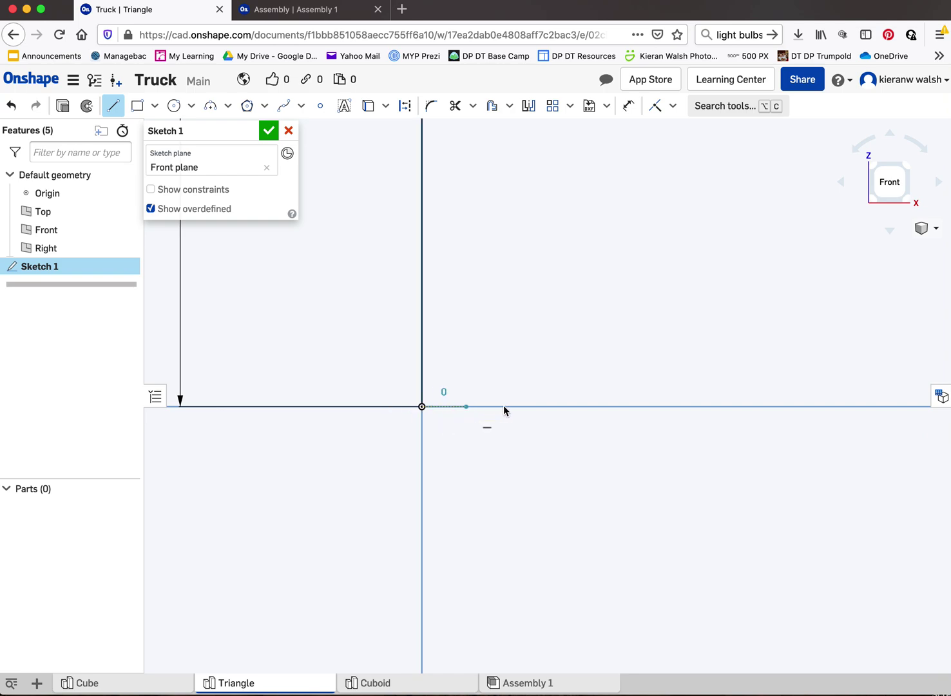
{"action": "scroll", "coordinate": [683, 404], "scroll_direction": "down", "scroll_amount": 5}
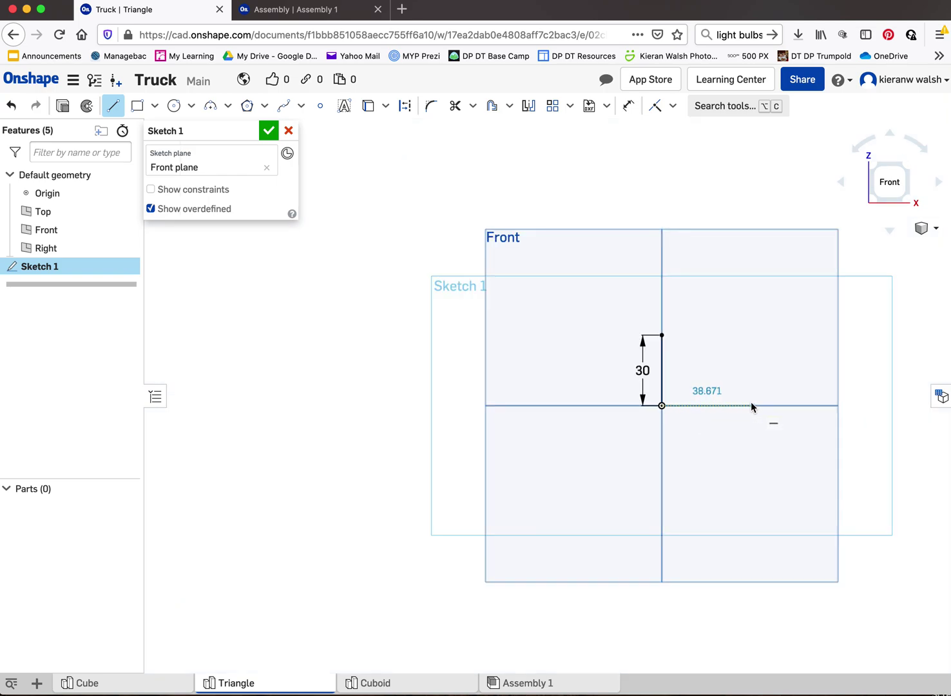
{"action": "left_click", "coordinate": [731, 405]}
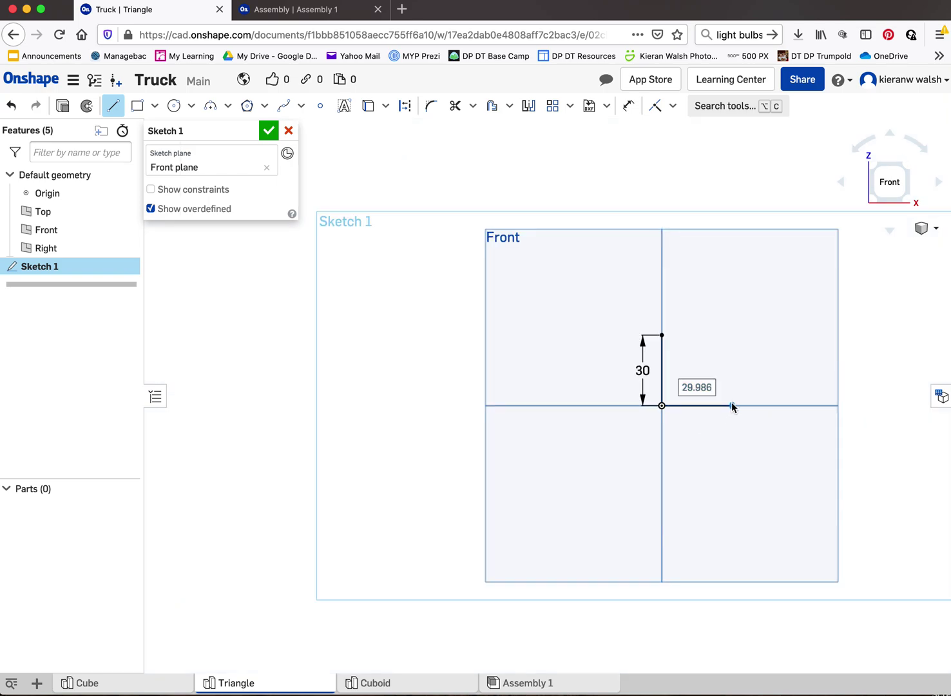
{"action": "type", "text": "30"}
{"action": "key", "text": "Return"}
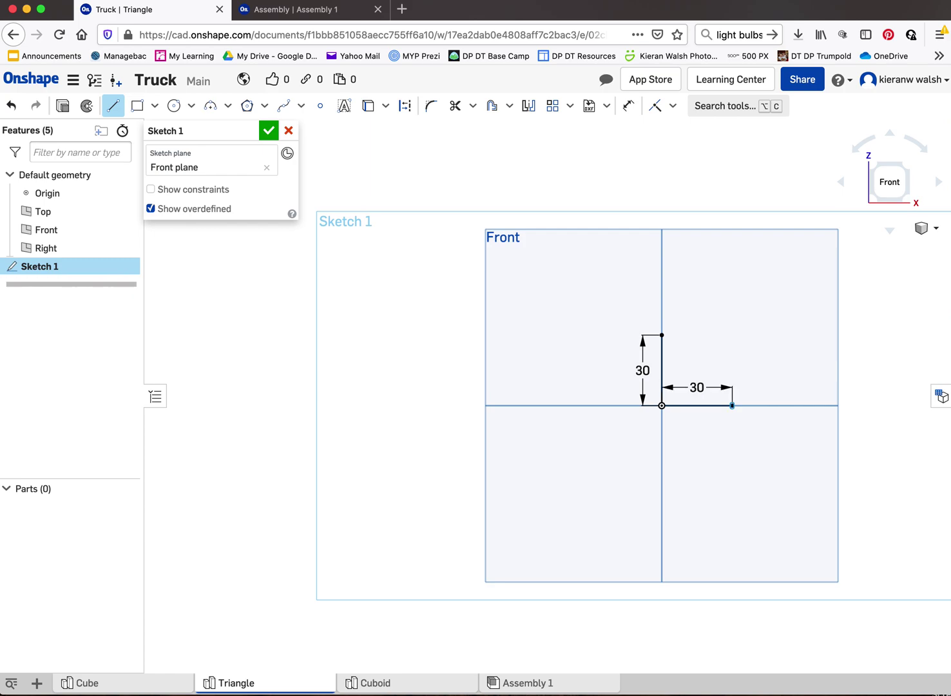
{"action": "scroll", "coordinate": [712, 401], "scroll_direction": "up", "scroll_amount": 5}
{"action": "scroll", "coordinate": [712, 400], "scroll_direction": "up", "scroll_amount": 2}
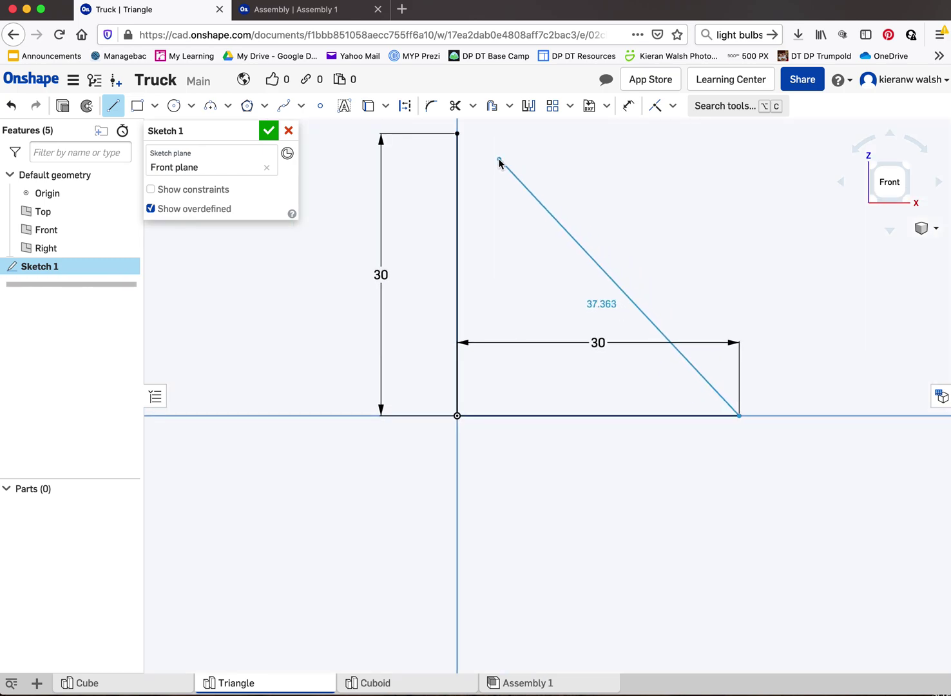
{"action": "left_click", "coordinate": [458, 134]}
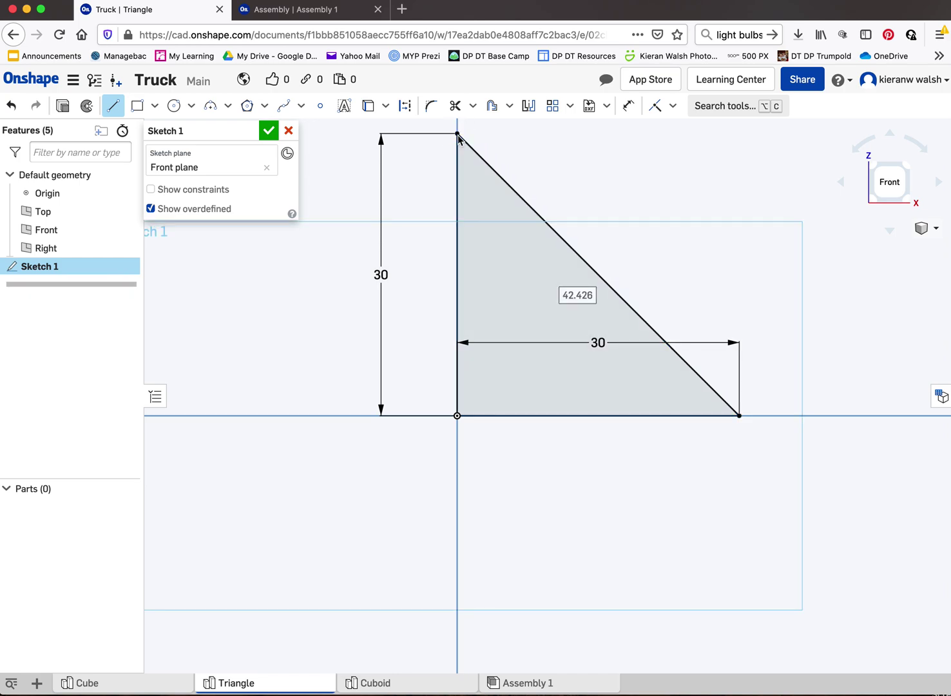
{"action": "left_click", "coordinate": [275, 128]}
Extrude the triangle region 30 mm deep into a solid prism, Part 1
{"action": "scroll", "coordinate": [409, 379], "scroll_direction": "down", "scroll_amount": 5}
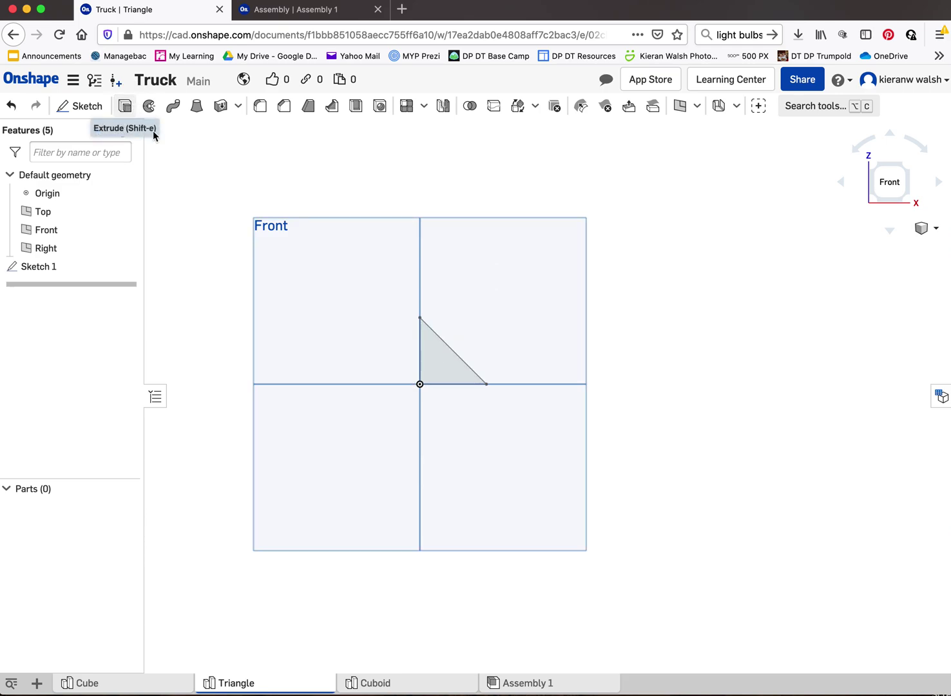
{"action": "key", "text": "shift+e"}
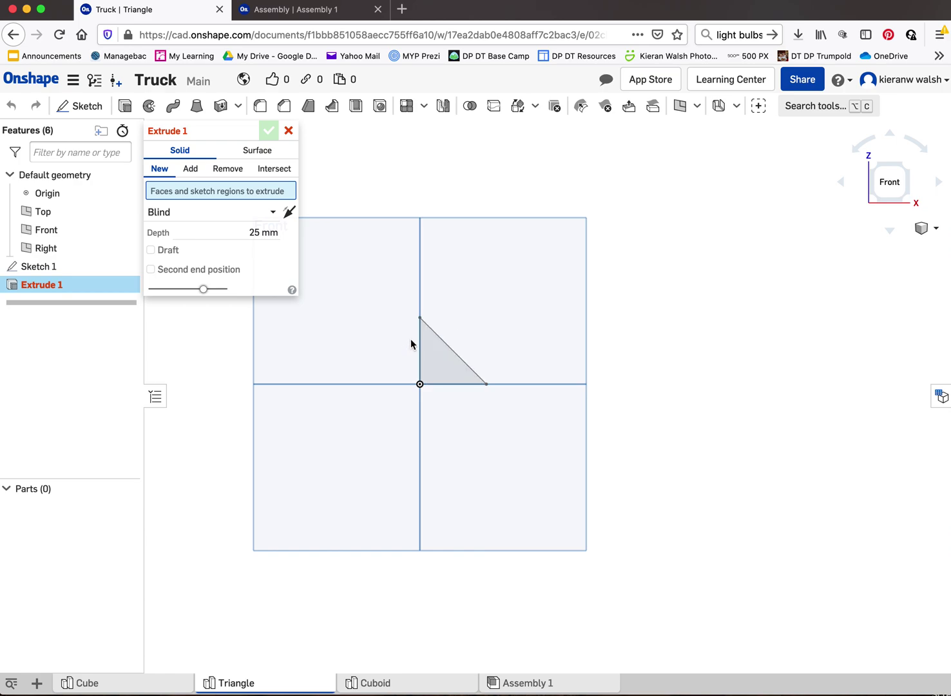
{"action": "mouse_move", "coordinate": [411, 339]}
{"action": "right_mouse_down"}
{"action": "mouse_move", "coordinate": [395, 361]}
{"action": "mouse_move", "coordinate": [372, 366]}
{"action": "mouse_move", "coordinate": [382, 376]}
{"action": "mouse_move", "coordinate": [406, 364]}
{"action": "mouse_move", "coordinate": [389, 352]}
{"action": "mouse_move", "coordinate": [412, 356]}
{"action": "right_mouse_up"}
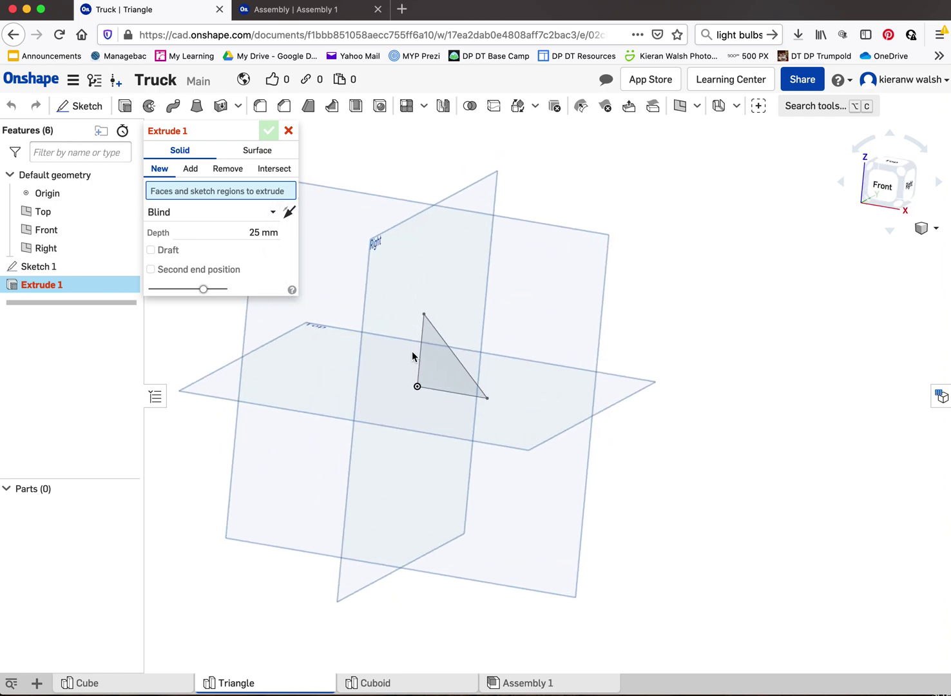
{"action": "scroll", "coordinate": [412, 355], "scroll_direction": "up", "scroll_amount": 5}
{"action": "right_click_drag", "start_coordinate": [467, 369], "coordinate": [470, 400]}
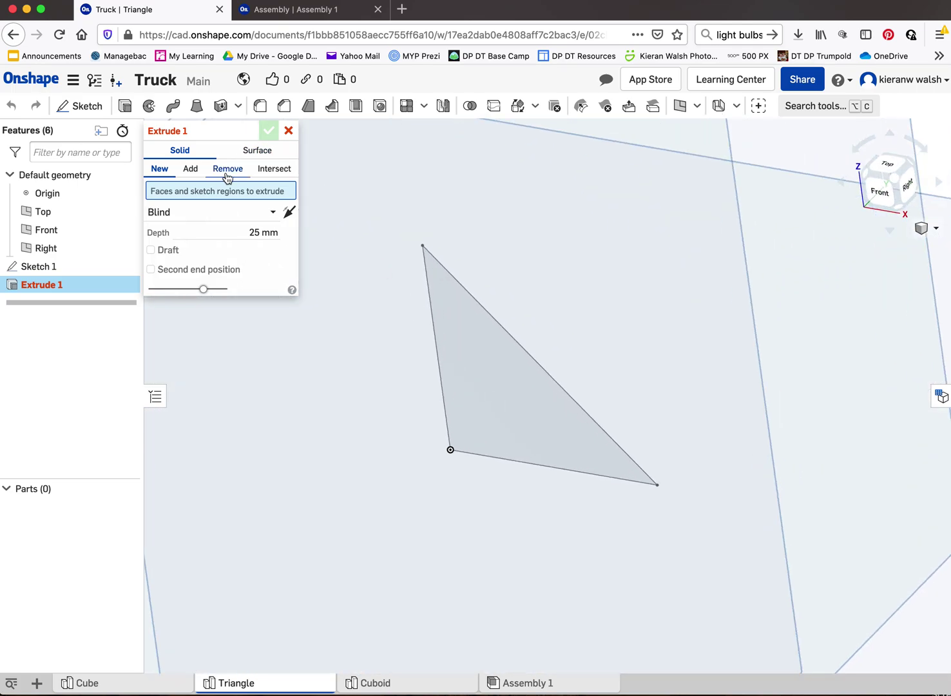
{"action": "left_click", "coordinate": [286, 237]}
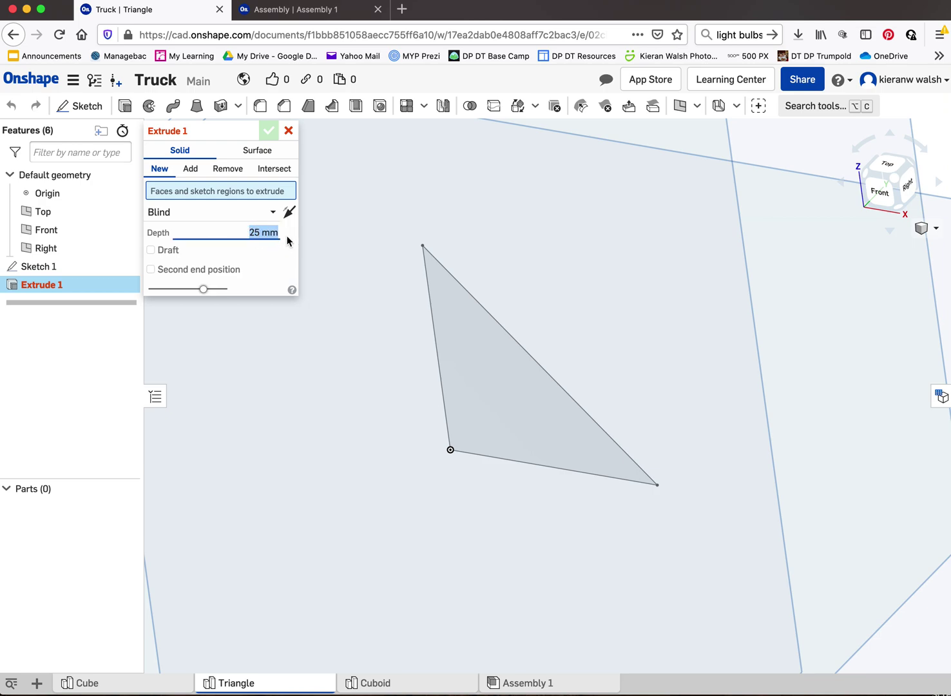
{"action": "type", "text": "30"}
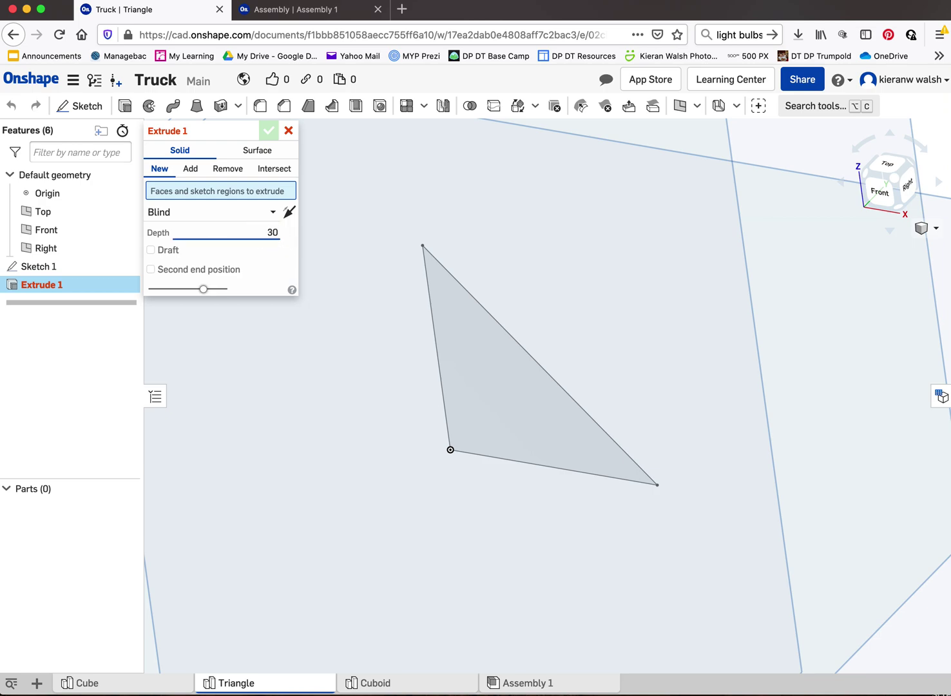
{"action": "left_click", "coordinate": [457, 339]}
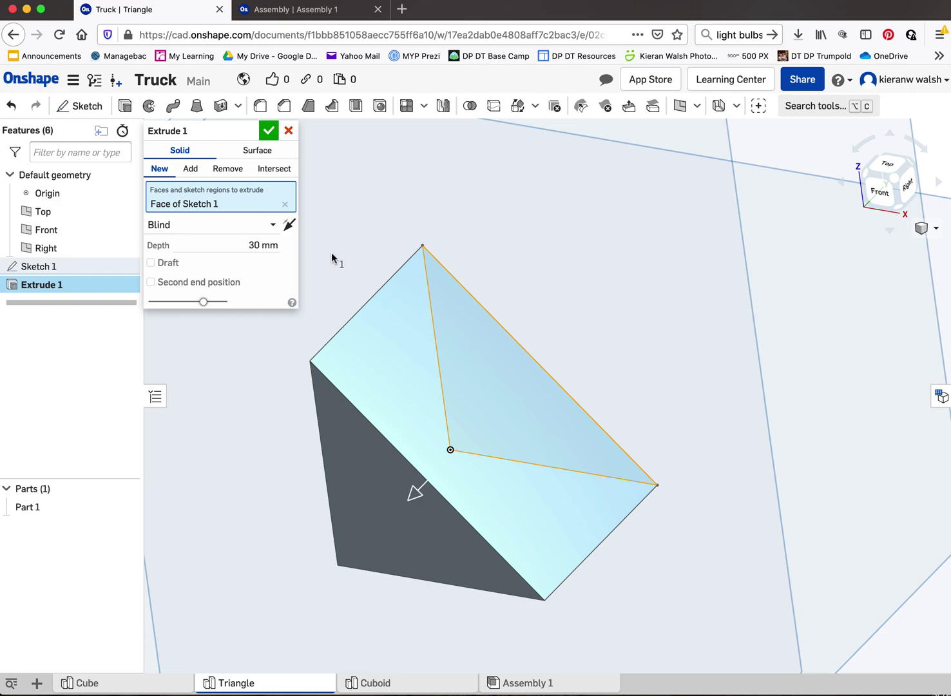
{"action": "left_click", "coordinate": [269, 132]}
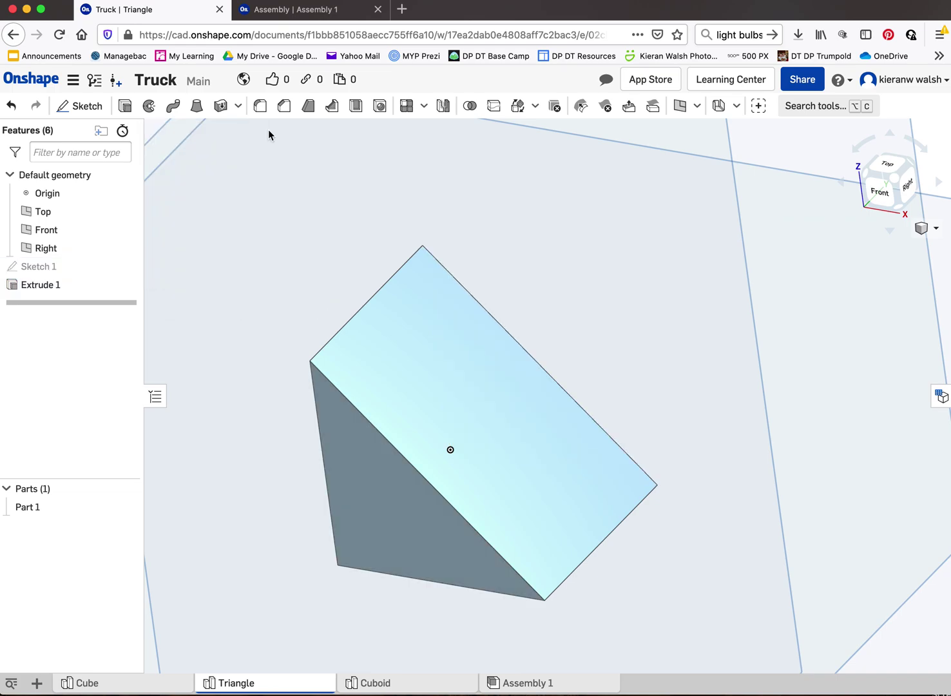
{"action": "scroll", "coordinate": [470, 386], "scroll_direction": "down", "scroll_amount": 3}
{"action": "right_click_drag", "start_coordinate": [439, 474], "coordinate": [452, 451]}
{"action": "left_click", "coordinate": [318, 13]}
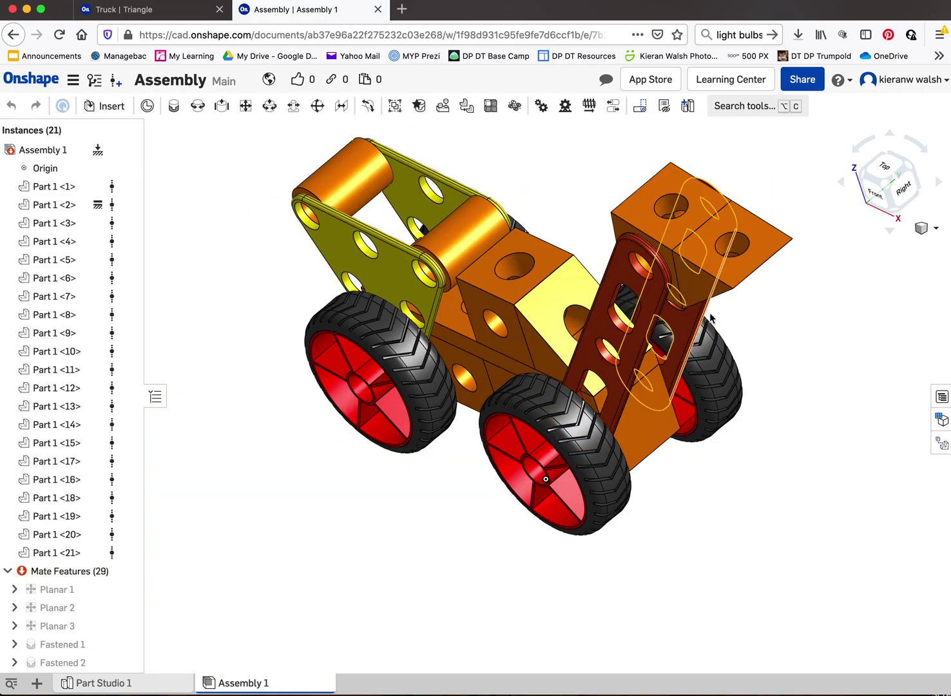
{"action": "right_click_drag", "start_coordinate": [725, 267], "coordinate": [691, 303]}
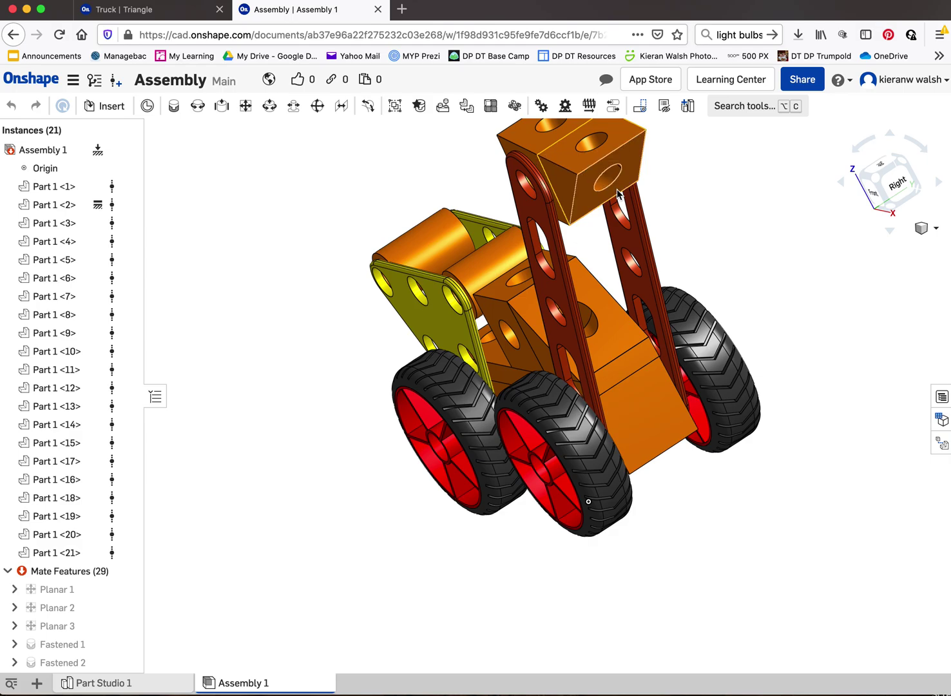
{"action": "right_click_drag", "start_coordinate": [617, 189], "coordinate": [599, 159]}
{"action": "scroll", "coordinate": [591, 152], "scroll_direction": "down", "scroll_amount": 5}
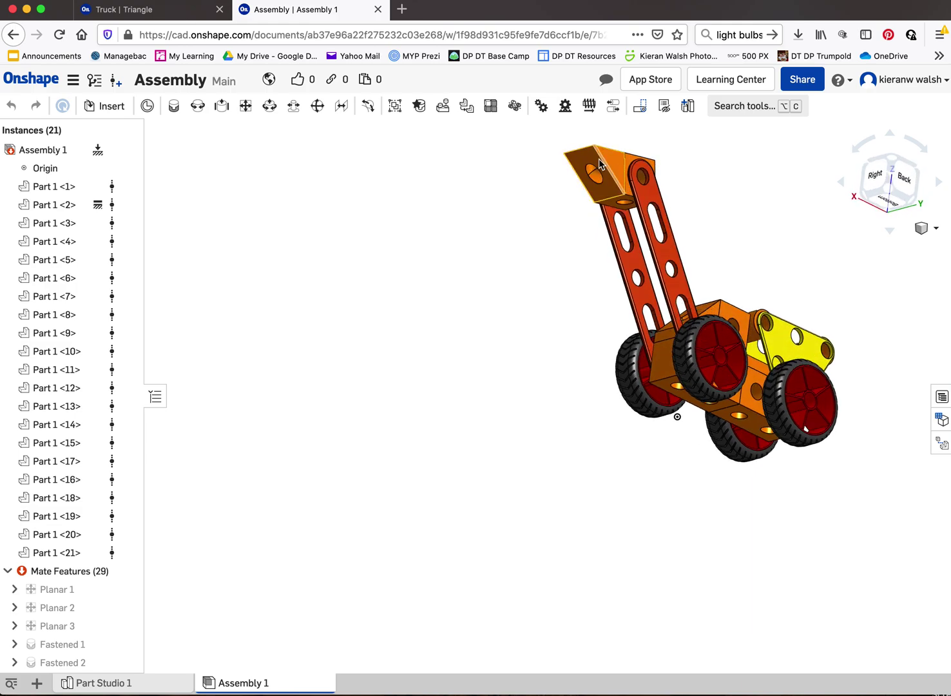
{"action": "scroll", "coordinate": [599, 162], "scroll_direction": "up", "scroll_amount": 5}
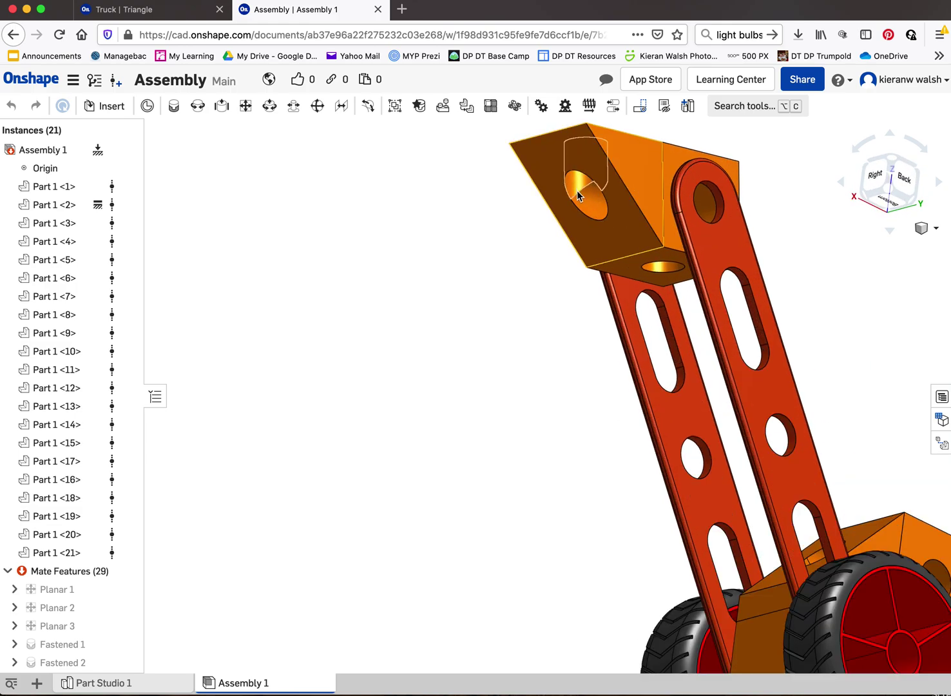
{"action": "right_click_drag", "start_coordinate": [586, 206], "coordinate": [602, 217]}
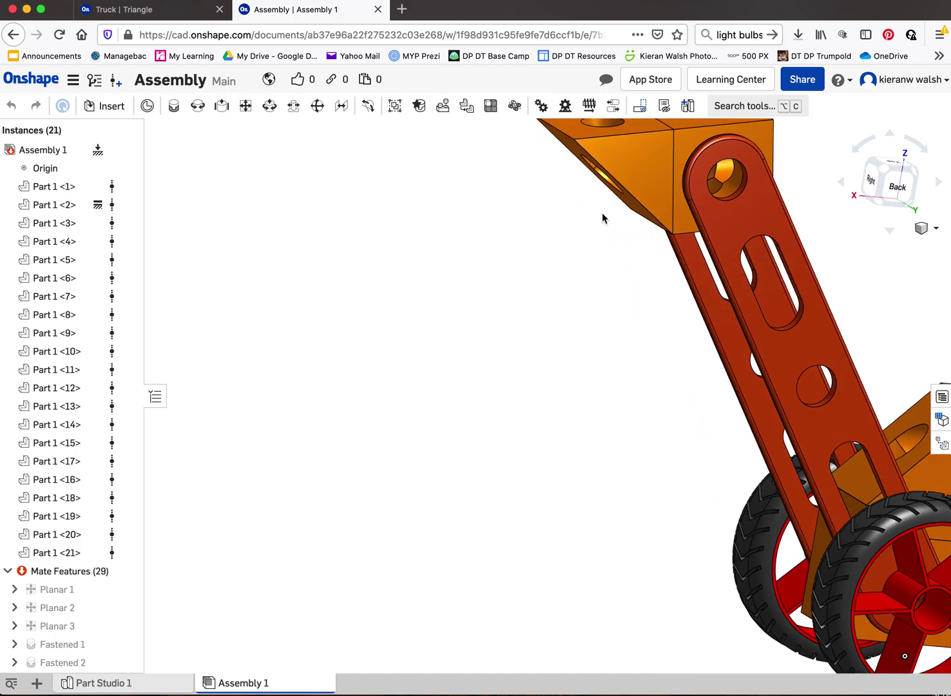
{"action": "scroll", "coordinate": [660, 124], "scroll_direction": "down", "scroll_amount": 3}
{"action": "scroll", "coordinate": [645, 144], "scroll_direction": "up", "scroll_amount": 8}
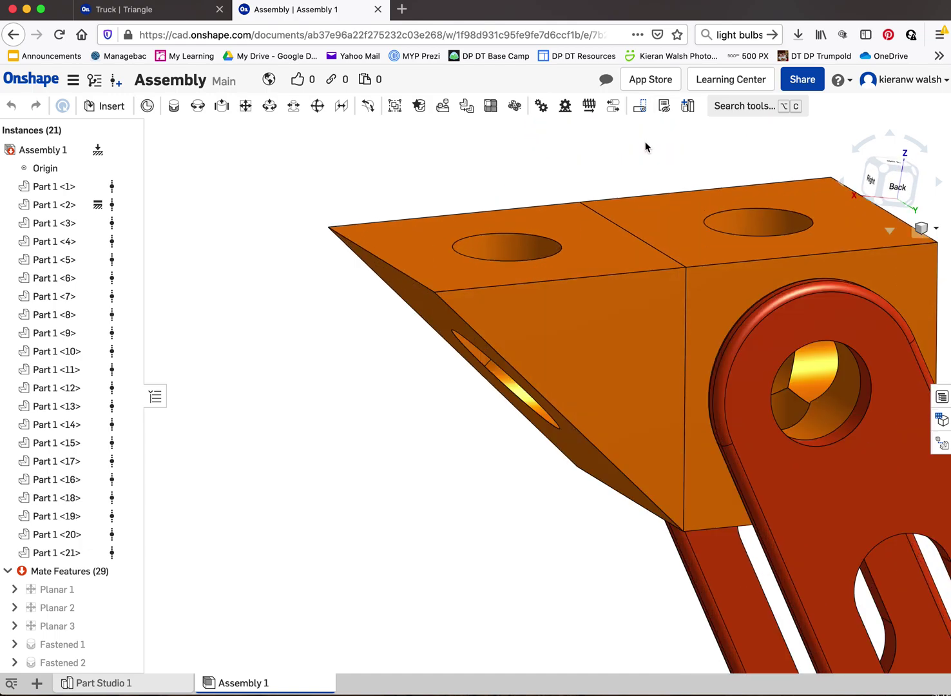
{"action": "right_click_drag", "start_coordinate": [586, 244], "coordinate": [543, 240]}
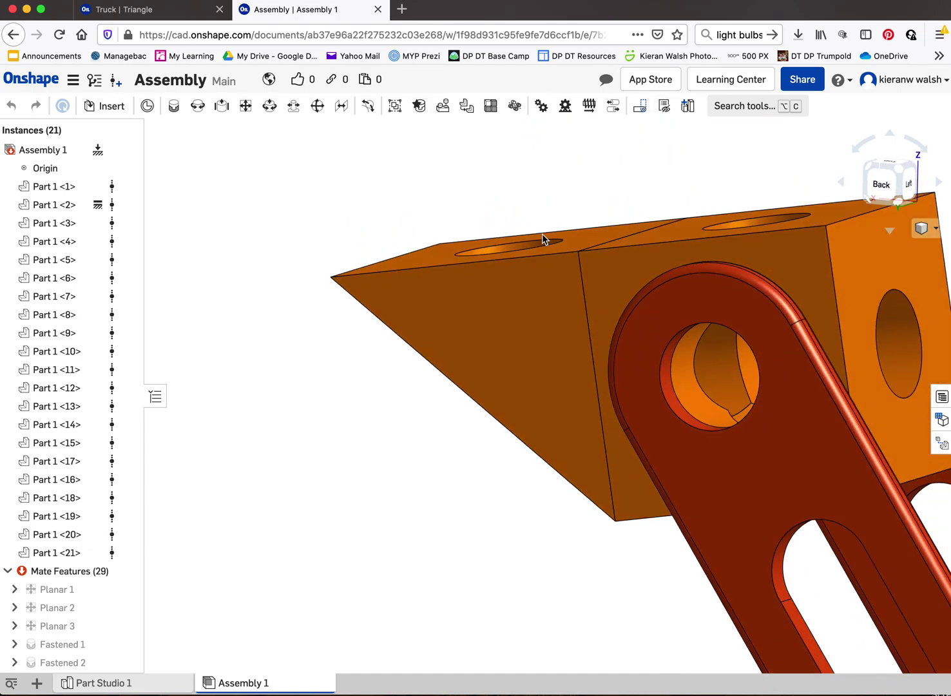
{"action": "right_click_drag", "start_coordinate": [509, 292], "coordinate": [538, 274]}
{"action": "left_click", "coordinate": [176, 16]}
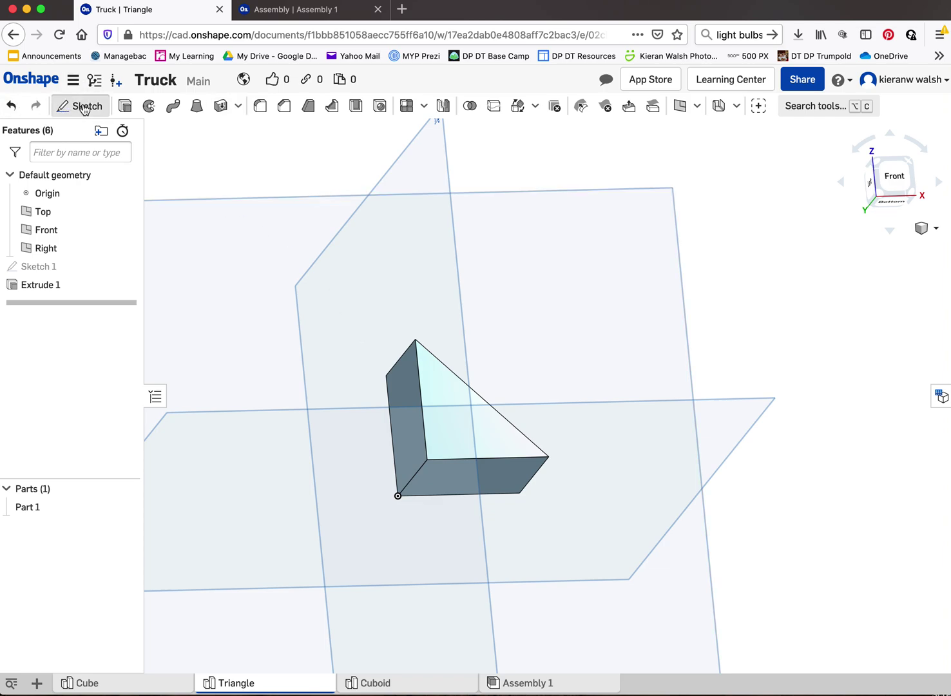
On the prism's square face, sketch a 12 mm diameter circle centred on the face
{"action": "left_click", "coordinate": [84, 106]}
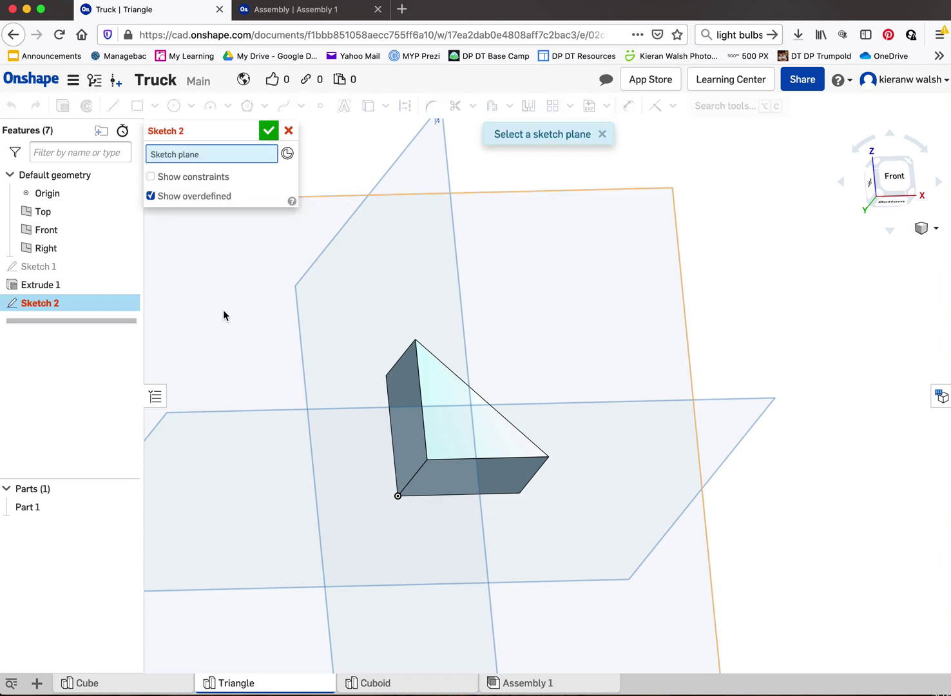
{"action": "right_click_drag", "start_coordinate": [317, 386], "coordinate": [383, 409]}
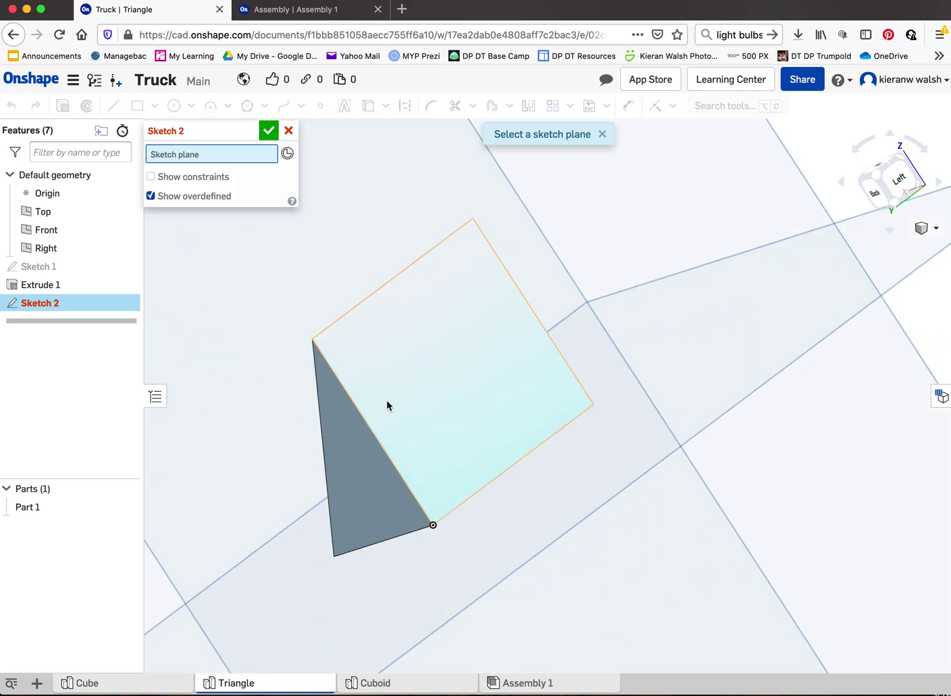
{"action": "left_click", "coordinate": [386, 404]}
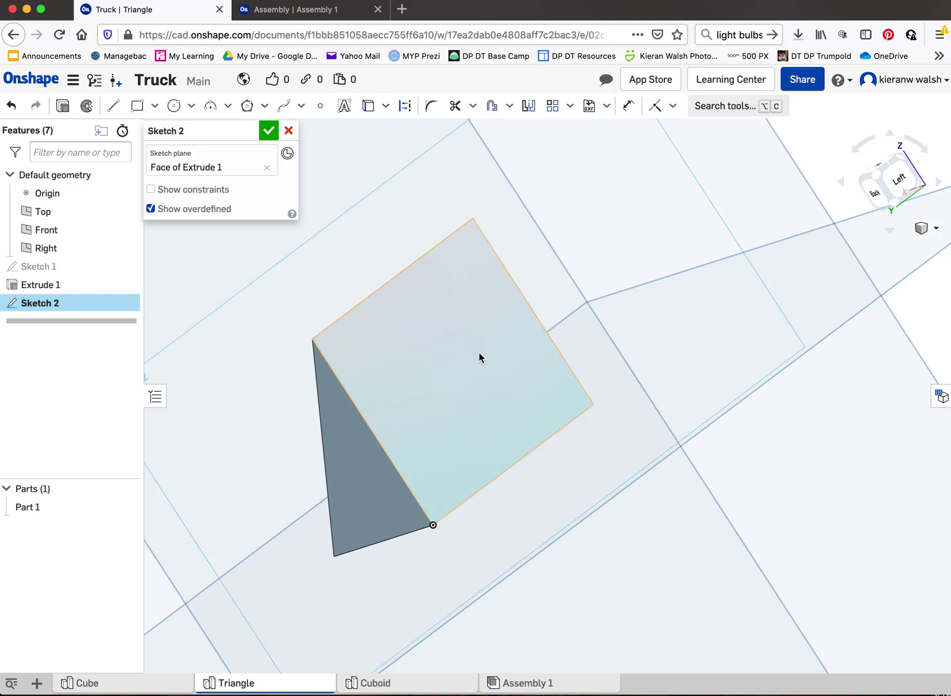
{"action": "left_click", "coordinate": [900, 181]}
{"action": "scroll", "coordinate": [629, 350], "scroll_direction": "up", "scroll_amount": 5}
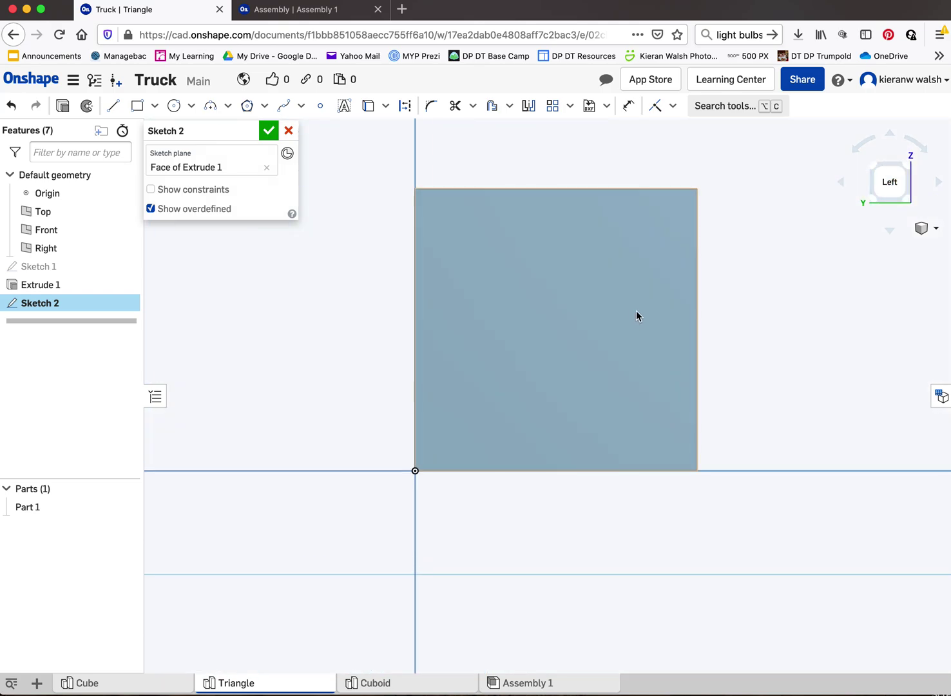
{"action": "scroll", "coordinate": [635, 316], "scroll_direction": "up", "scroll_amount": 1}
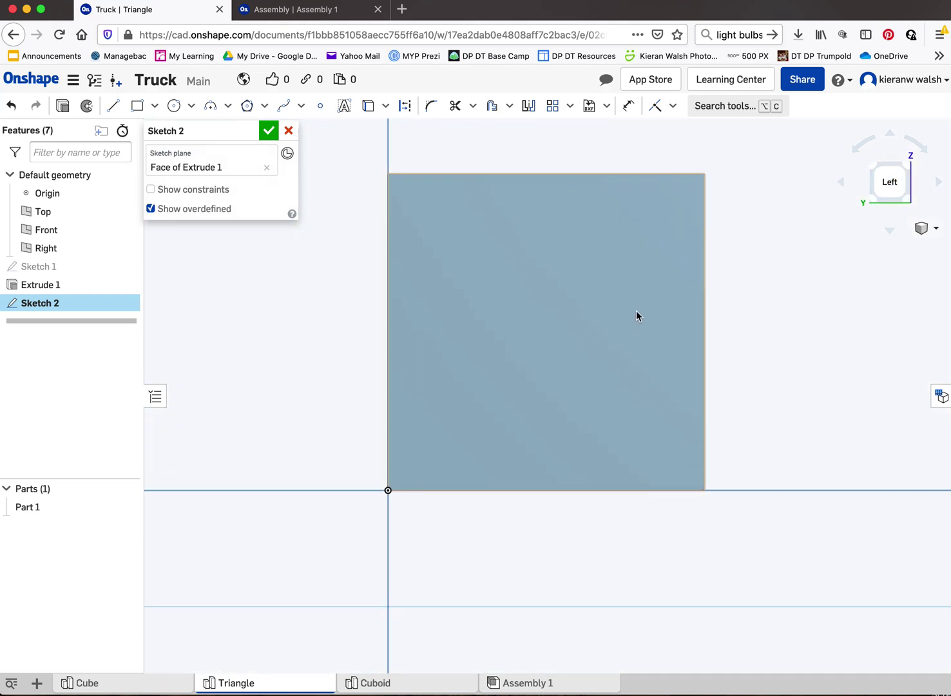
{"action": "left_click", "coordinate": [173, 107]}
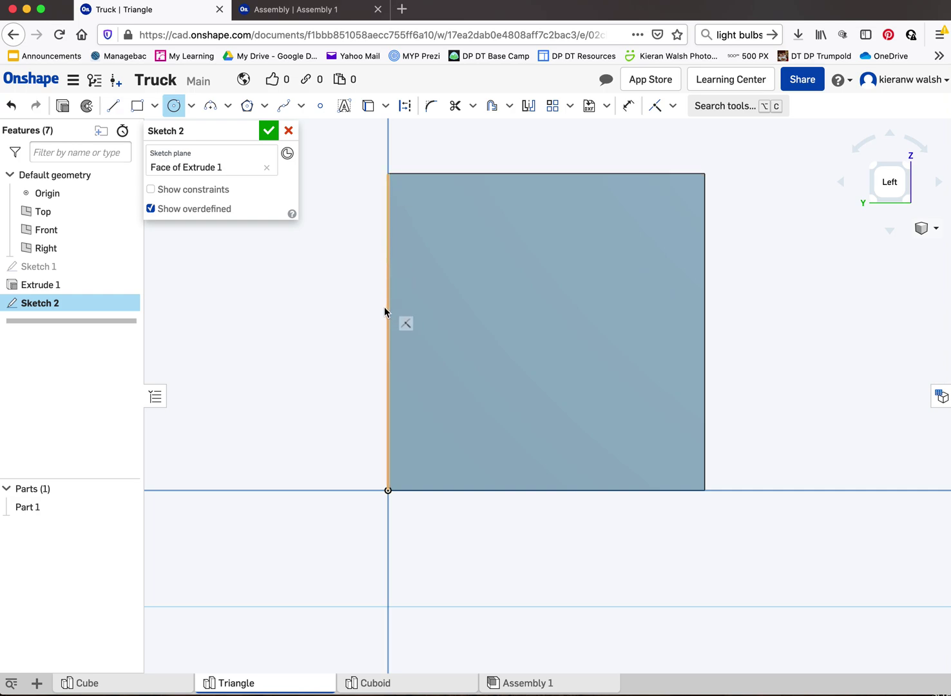
{"action": "left_click", "coordinate": [546, 332]}
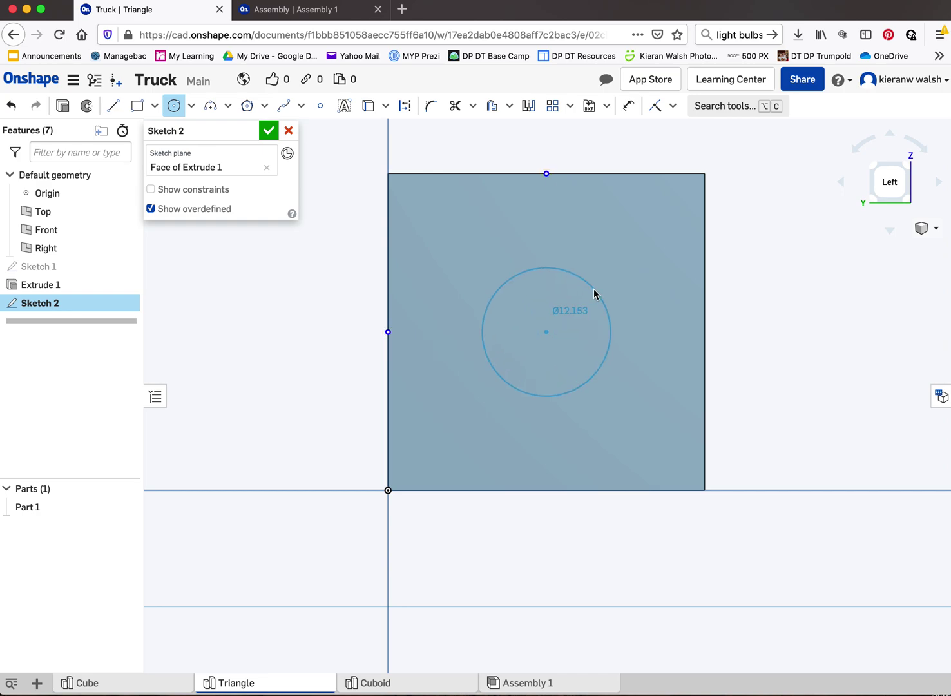
{"action": "left_click", "coordinate": [594, 293]}
{"action": "type", "text": "12"}
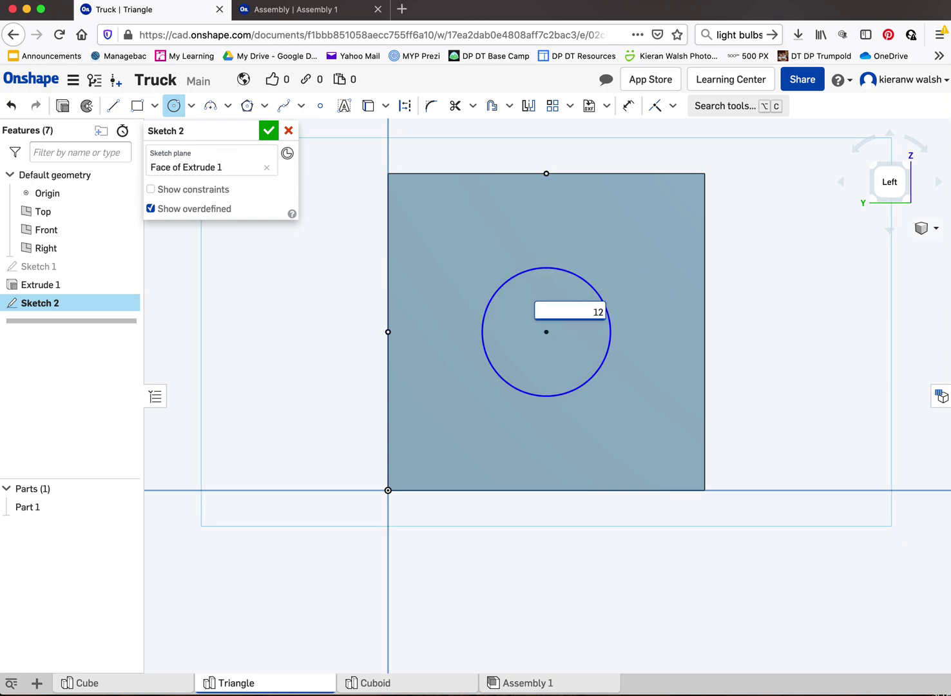
{"action": "key", "text": "Return"}
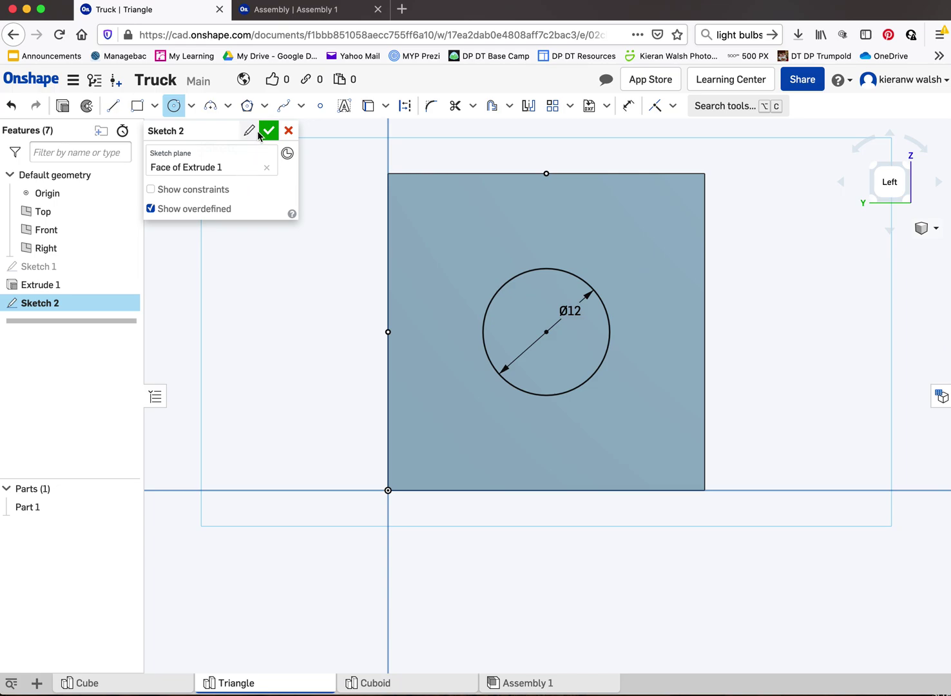
{"action": "left_click", "coordinate": [267, 132]}
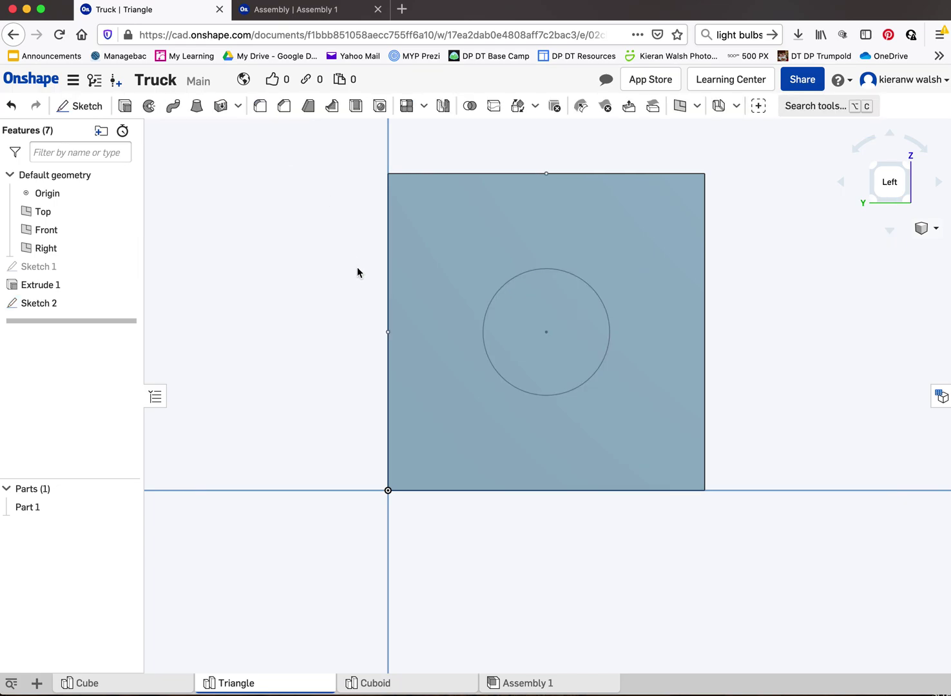
Begin extruding the circle sketch, then cancel that extrusion
{"action": "mouse_move", "coordinate": [357, 266]}
{"action": "right_mouse_down"}
{"action": "mouse_move", "coordinate": [419, 373]}
{"action": "mouse_move", "coordinate": [436, 362]}
{"action": "mouse_move", "coordinate": [438, 376]}
{"action": "right_mouse_up"}
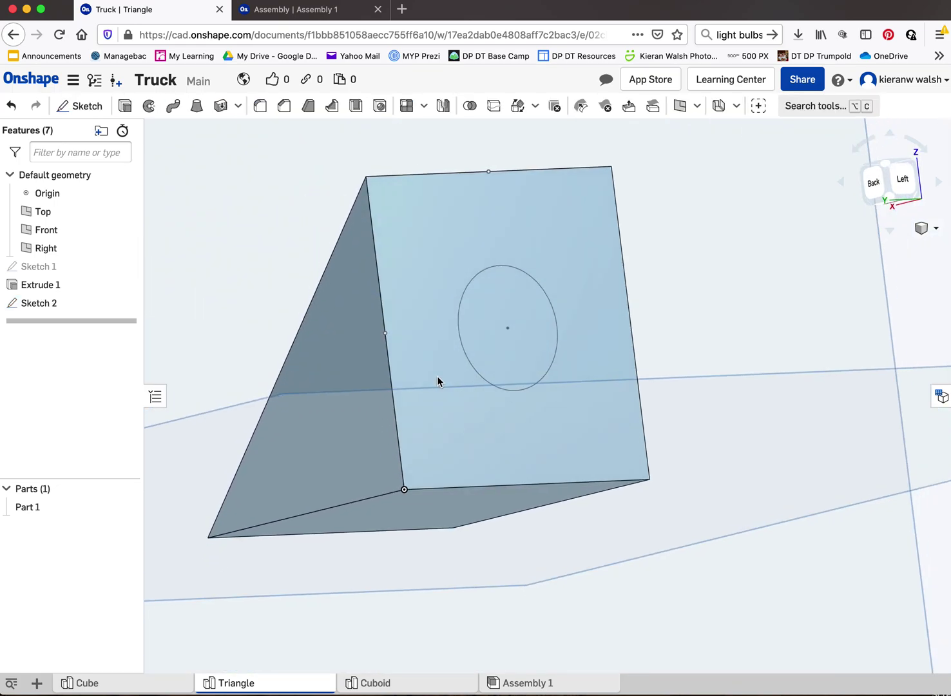
{"action": "key", "text": "shift+e"}
{"action": "left_click", "coordinate": [465, 290]}
{"action": "scroll", "coordinate": [588, 343], "scroll_direction": "up", "scroll_amount": 3}
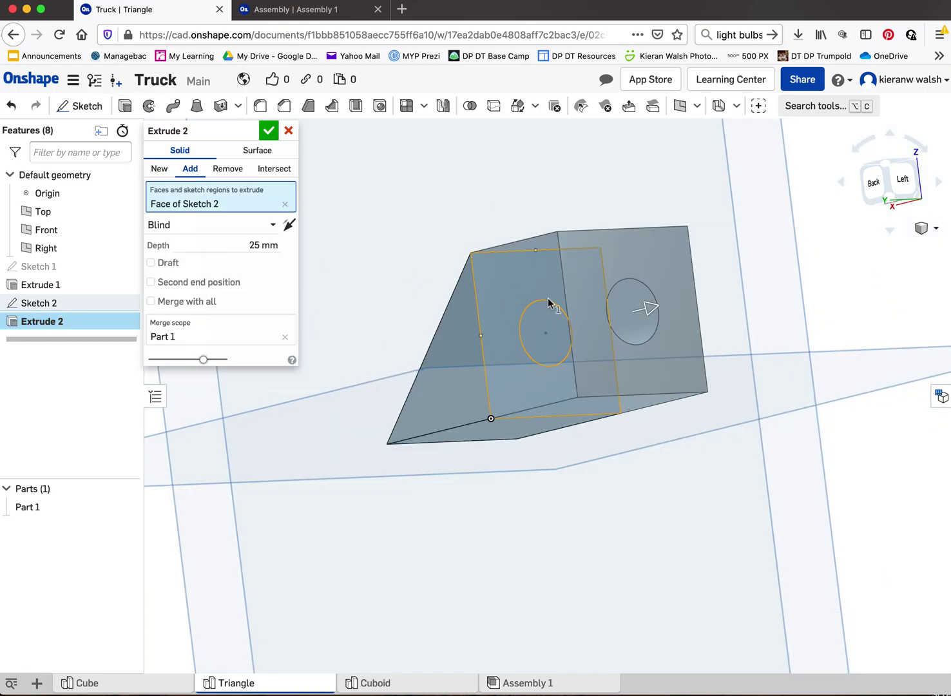
{"action": "scroll", "coordinate": [511, 295], "scroll_direction": "down", "scroll_amount": 2}
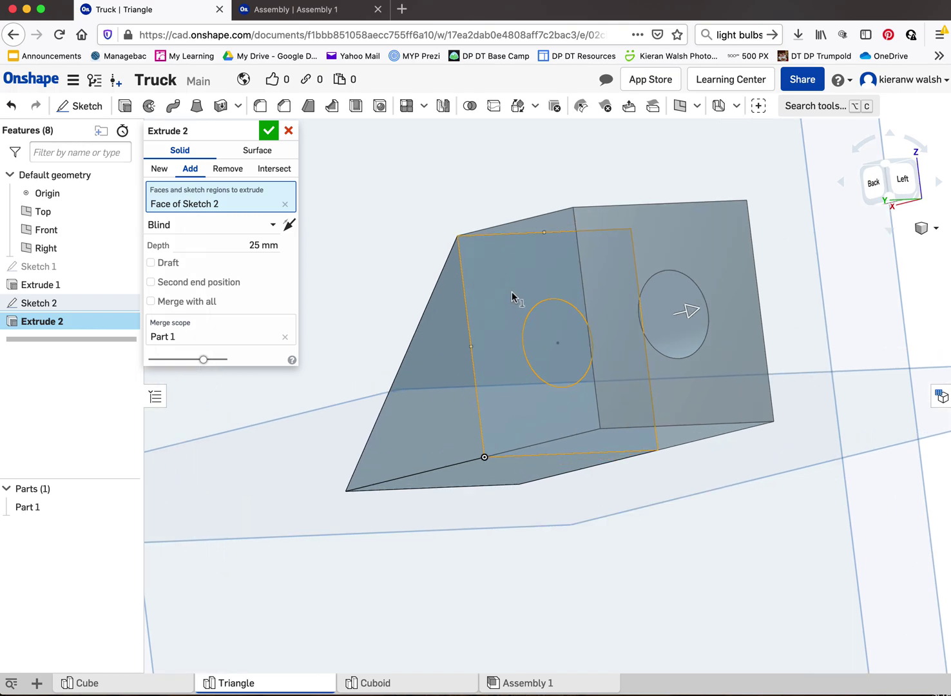
{"action": "right_click_drag", "start_coordinate": [523, 308], "coordinate": [537, 314]}
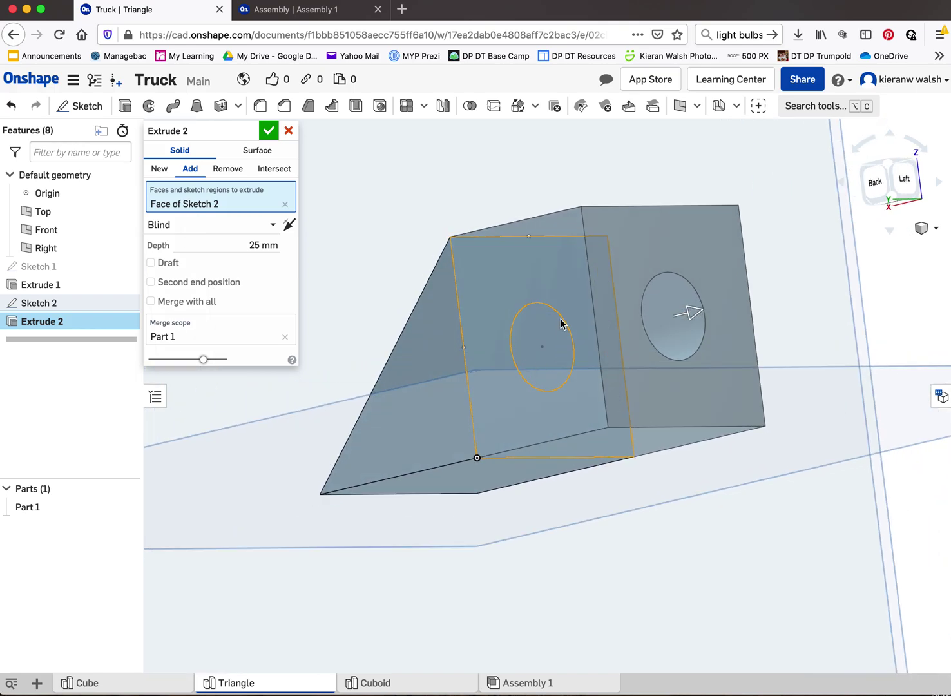
{"action": "left_click", "coordinate": [289, 131]}
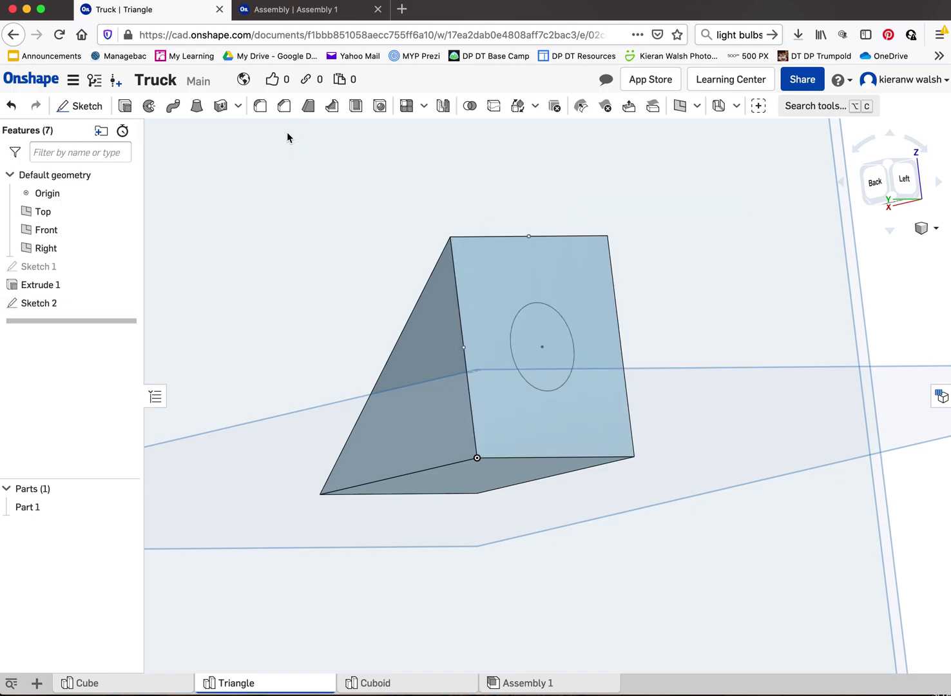
Extrude the circle 38.3 mm back through the prism as a Remove cut
{"action": "left_click", "coordinate": [126, 106]}
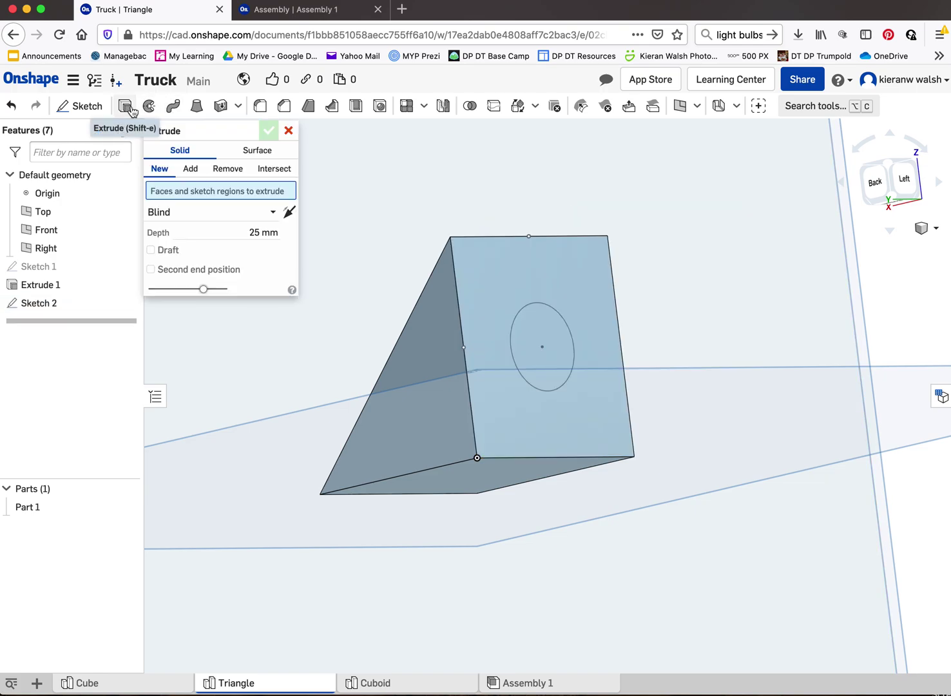
{"action": "left_click", "coordinate": [530, 323]}
{"action": "right_click_drag", "start_coordinate": [535, 328], "coordinate": [547, 309]}
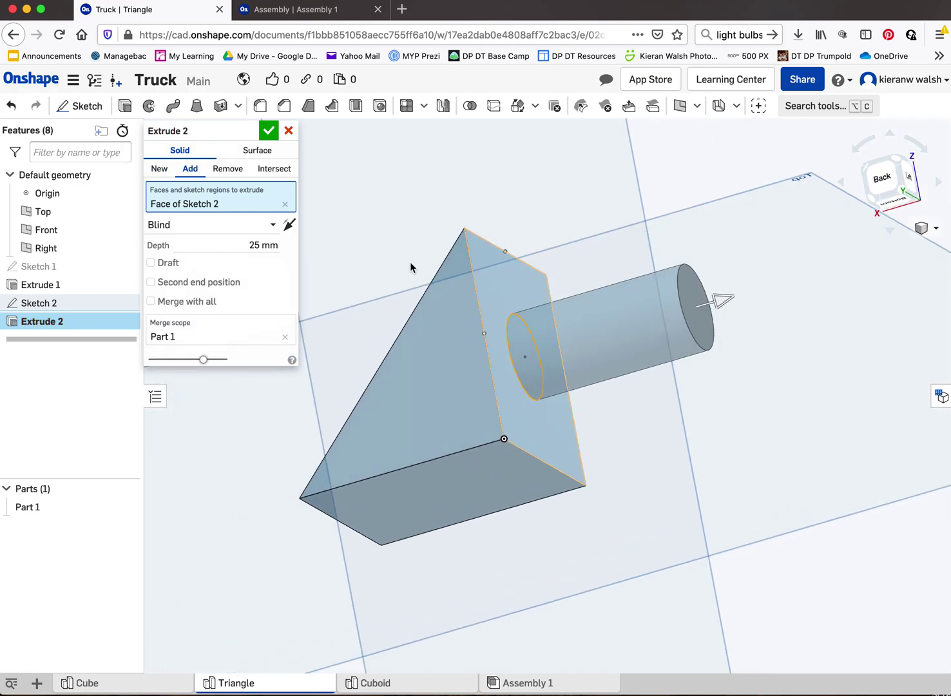
{"action": "left_click", "coordinate": [264, 245]}
{"action": "type", "text": "30"}
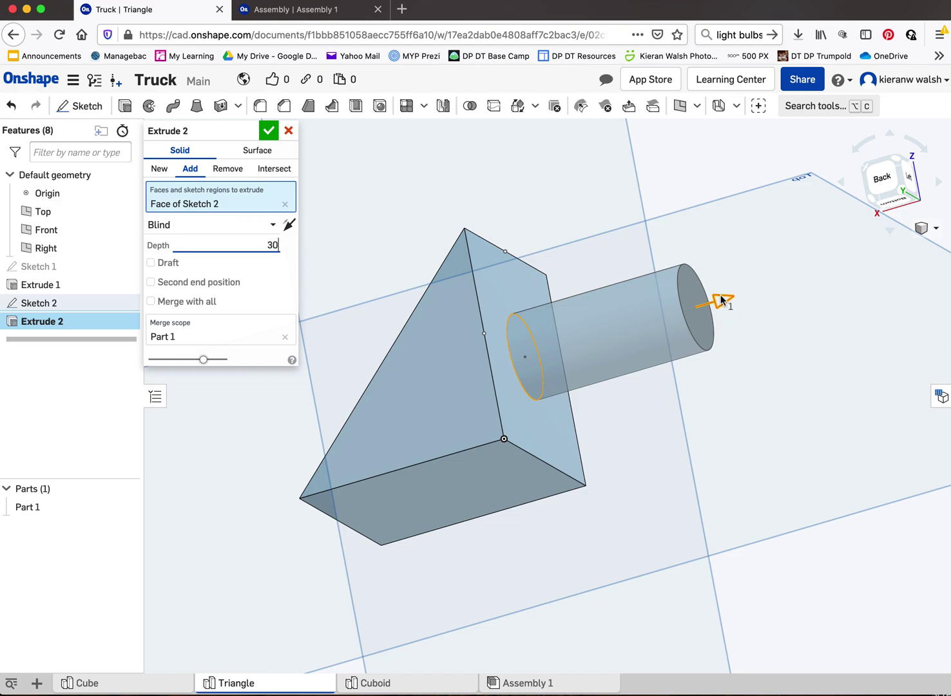
{"action": "left_click_drag", "start_coordinate": [723, 299], "coordinate": [269, 384]}
{"action": "right_click_drag", "start_coordinate": [341, 368], "coordinate": [369, 393]}
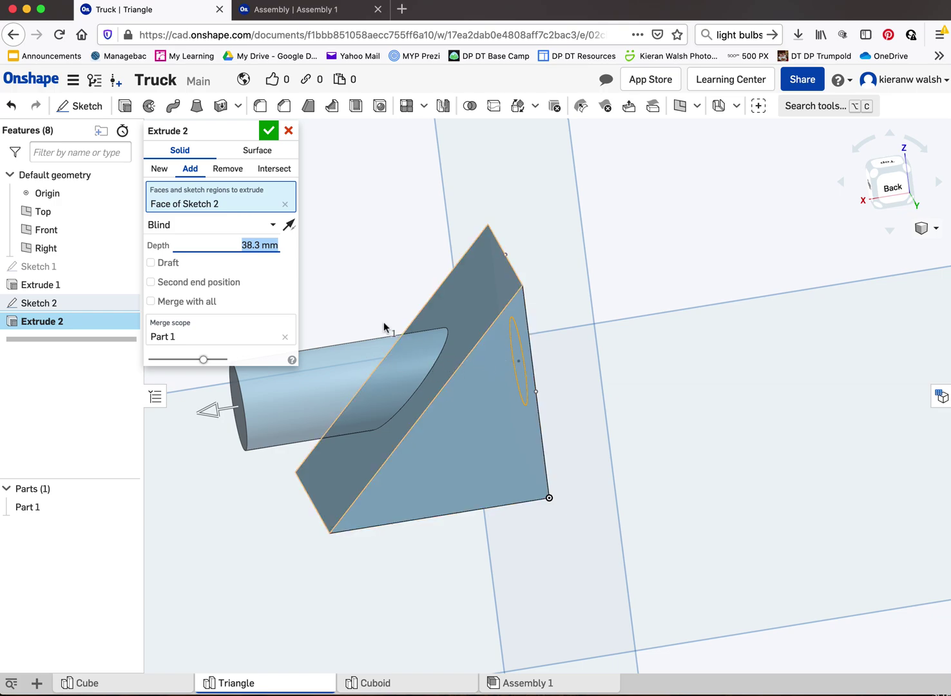
{"action": "left_click", "coordinate": [223, 170]}
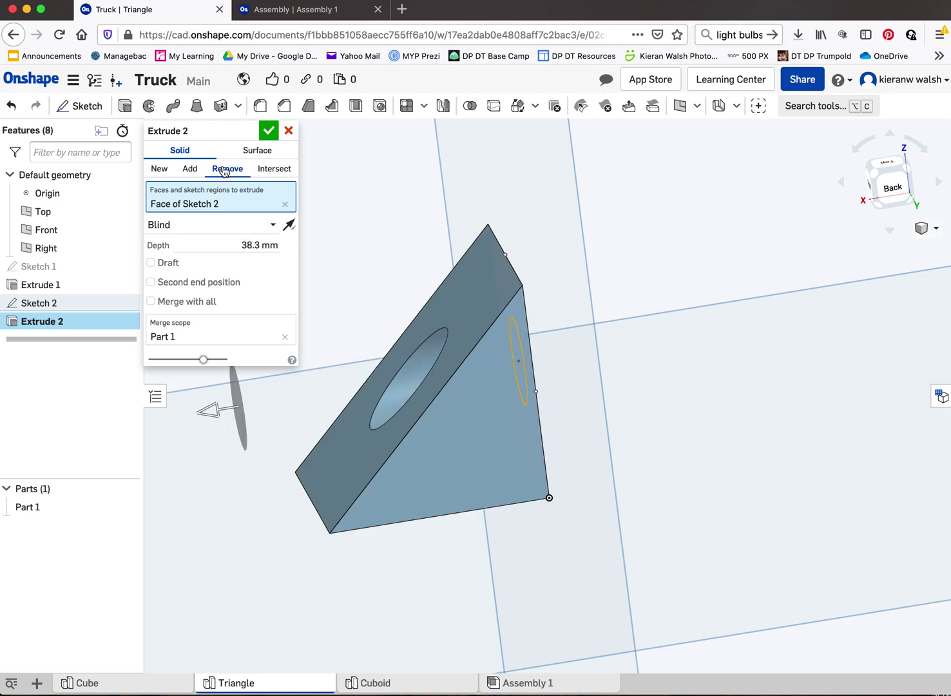
{"action": "left_click", "coordinate": [268, 131]}
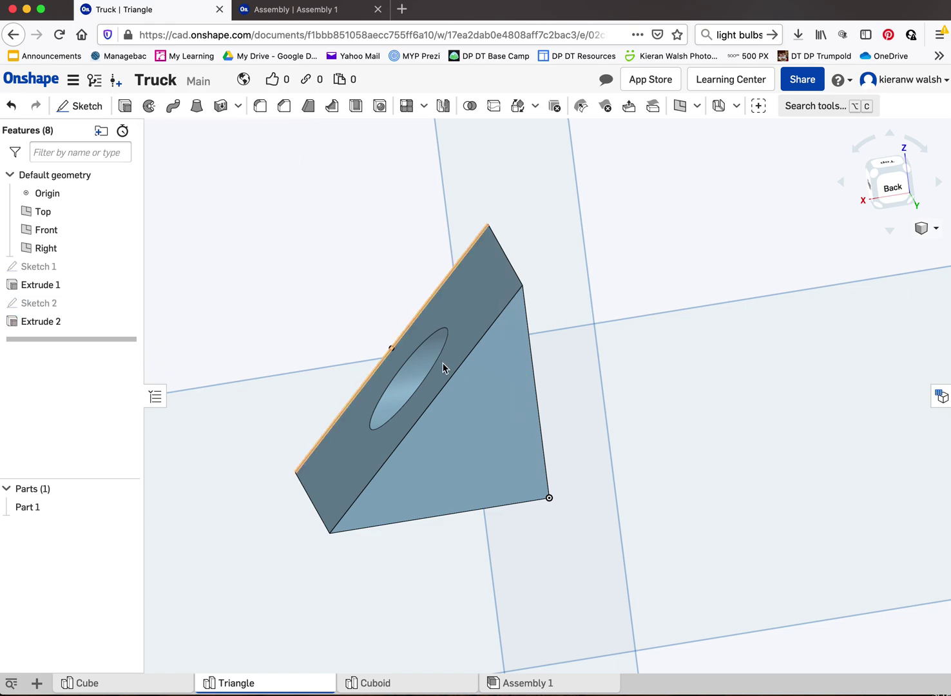
{"action": "right_click_drag", "start_coordinate": [444, 365], "coordinate": [355, 326]}
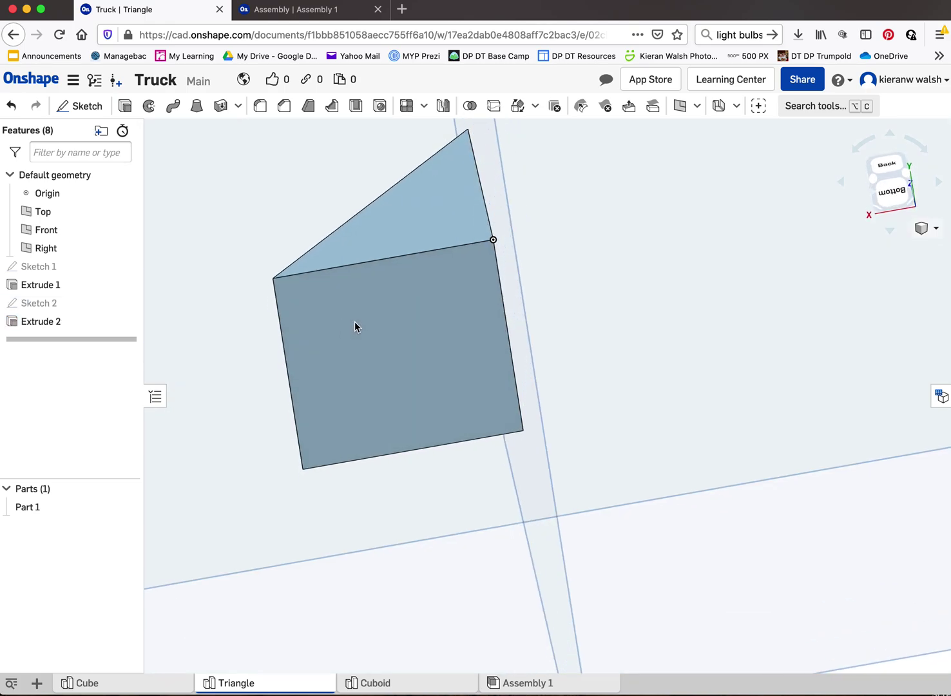
Sketch a 12 mm circle centred on the prism's bottom square face as Sketch 3
{"action": "left_click", "coordinate": [74, 106]}
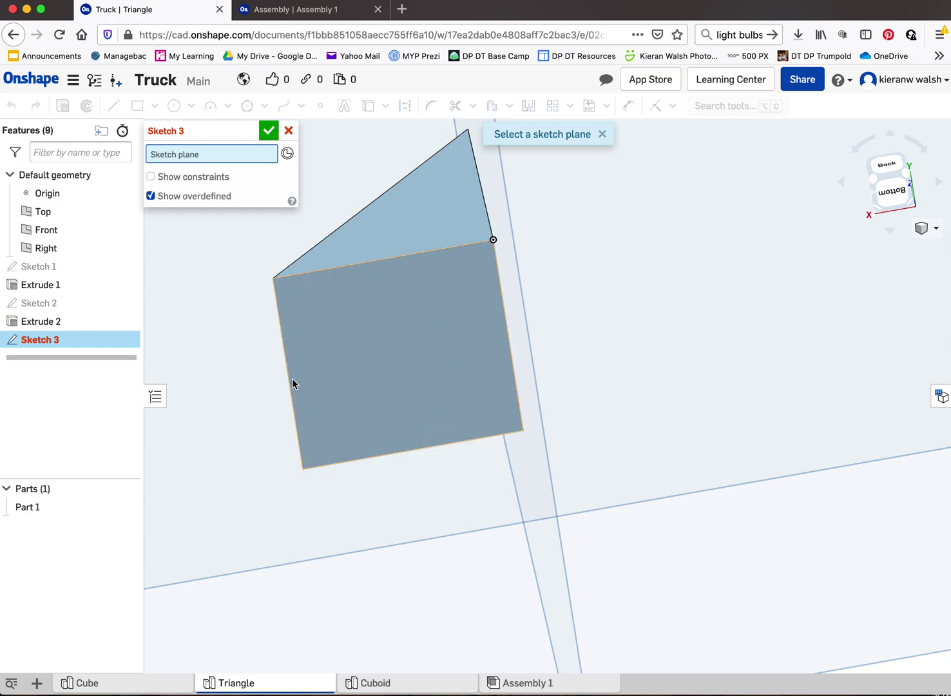
{"action": "left_click", "coordinate": [512, 384]}
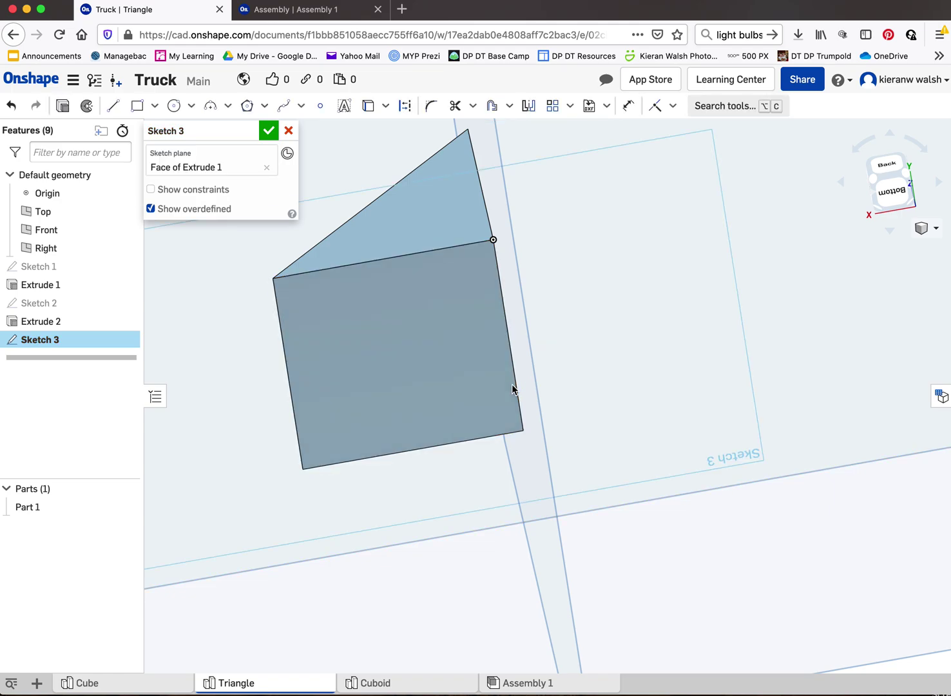
{"action": "left_click", "coordinate": [892, 193]}
{"action": "scroll", "coordinate": [652, 341], "scroll_direction": "up", "scroll_amount": 5}
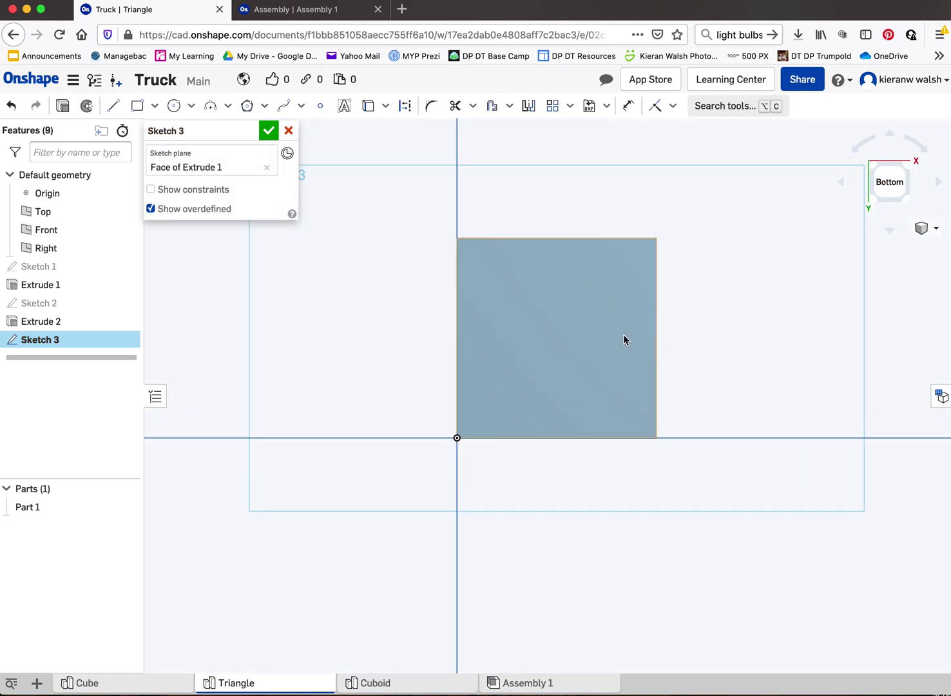
{"action": "left_click", "coordinate": [178, 107]}
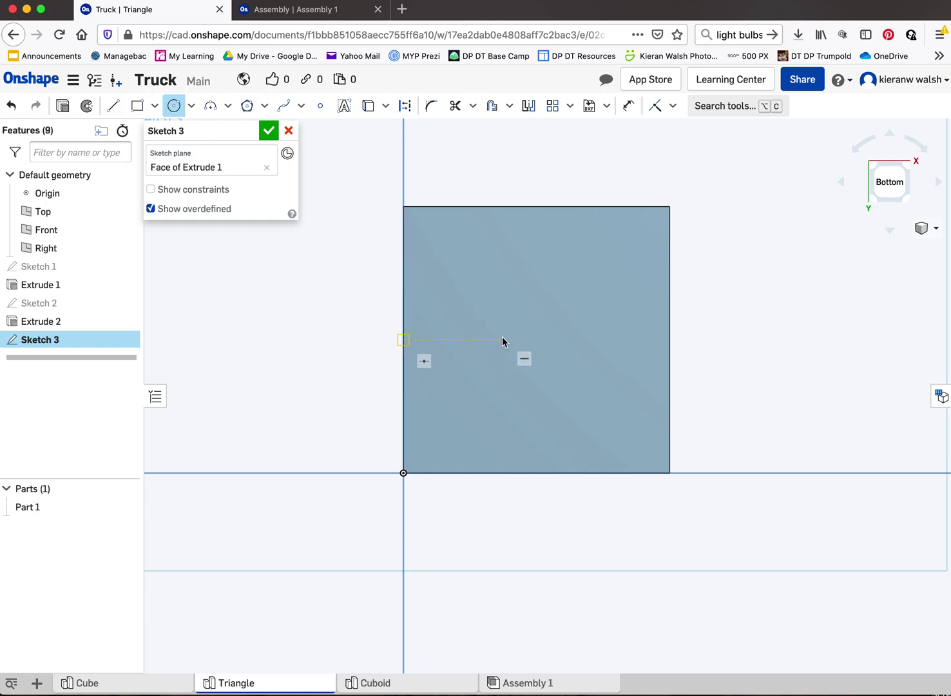
{"action": "left_click", "coordinate": [537, 340]}
{"action": "left_click", "coordinate": [578, 314]}
{"action": "left_click", "coordinate": [595, 301]}
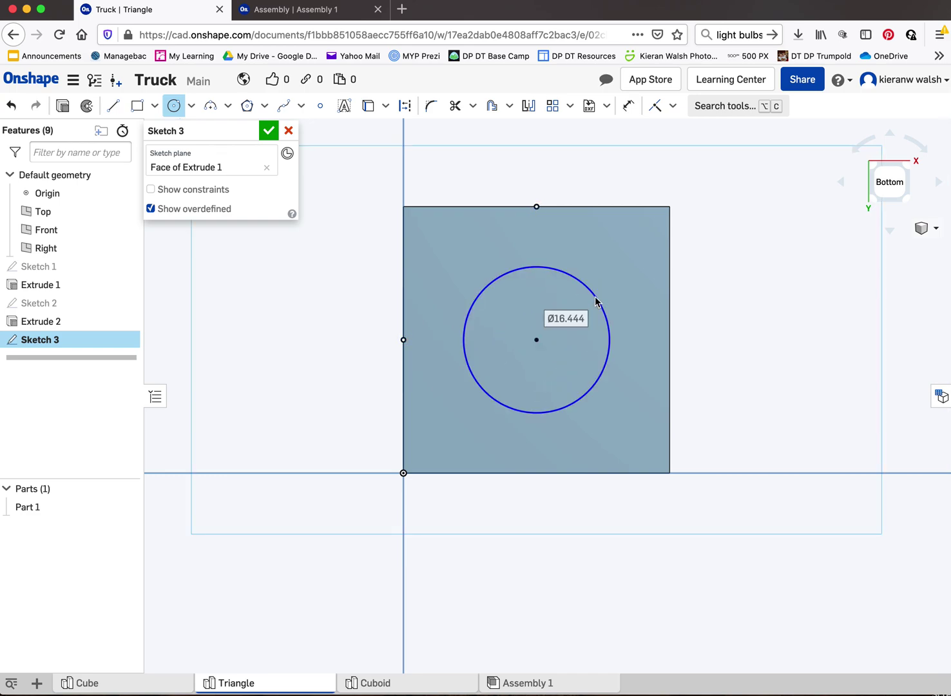
{"action": "type", "text": "1"}
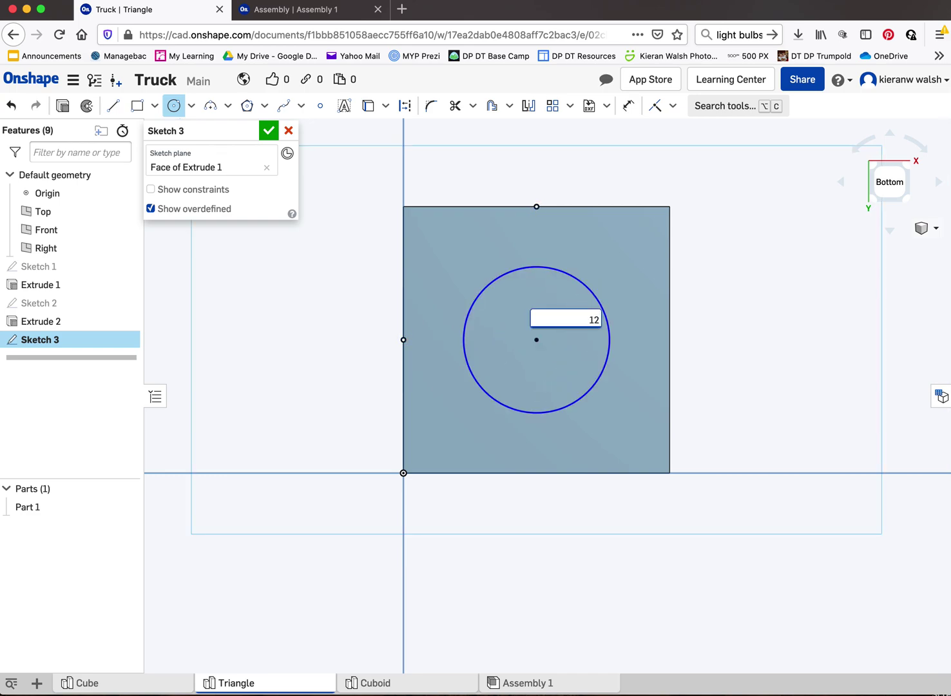
{"action": "type", "text": "2"}
{"action": "key", "text": "Return"}
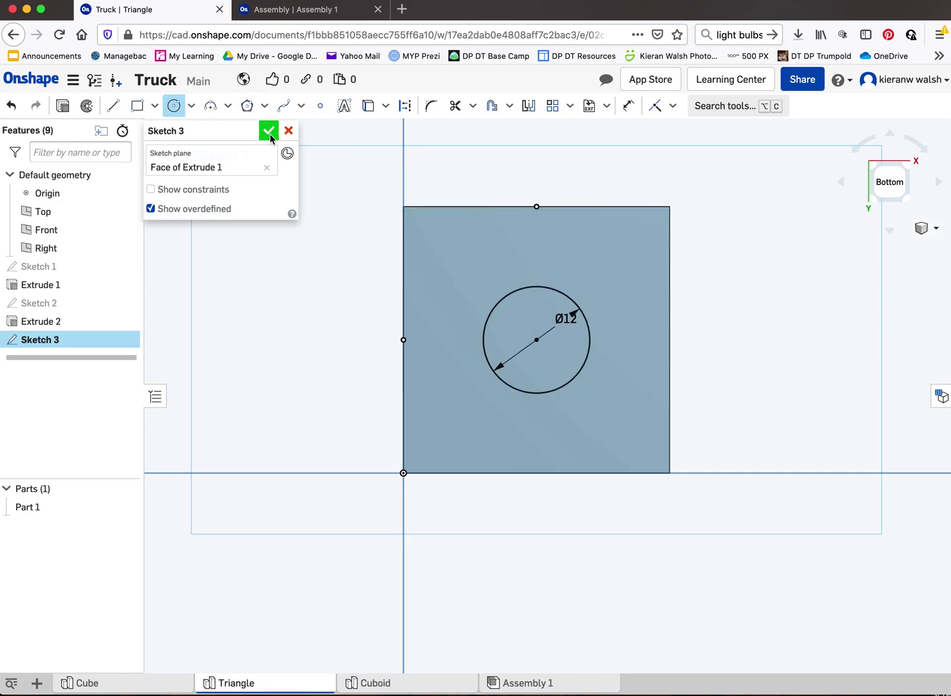
{"action": "left_click", "coordinate": [268, 131]}
{"action": "right_click_drag", "start_coordinate": [333, 232], "coordinate": [385, 285]}
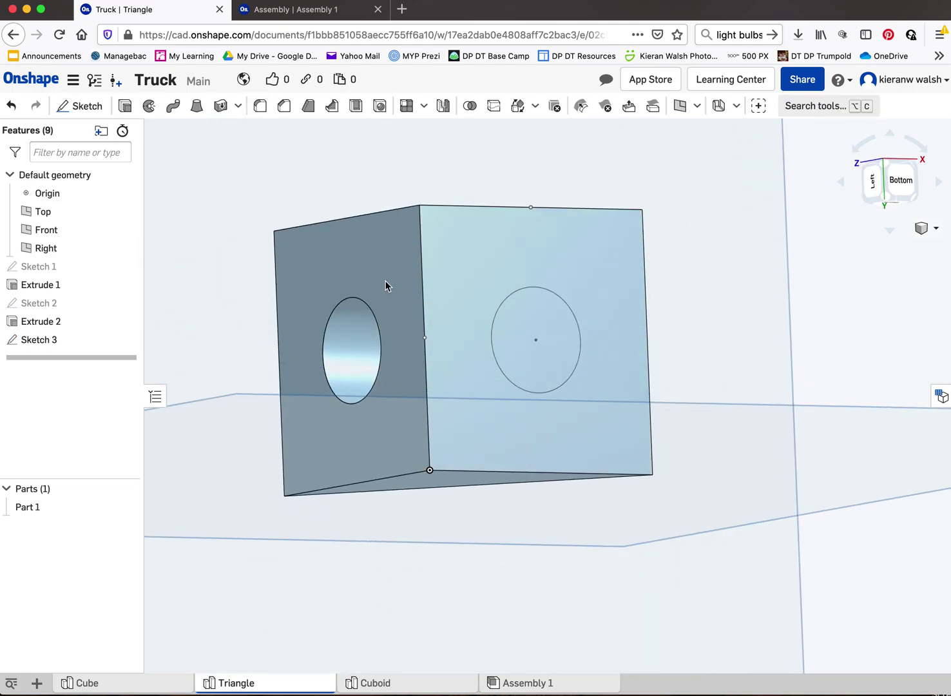
Extrude Sketch 3's circle 38.9 mm as a Remove cut through the part
{"action": "left_click", "coordinate": [125, 106]}
{"action": "left_click", "coordinate": [499, 314]}
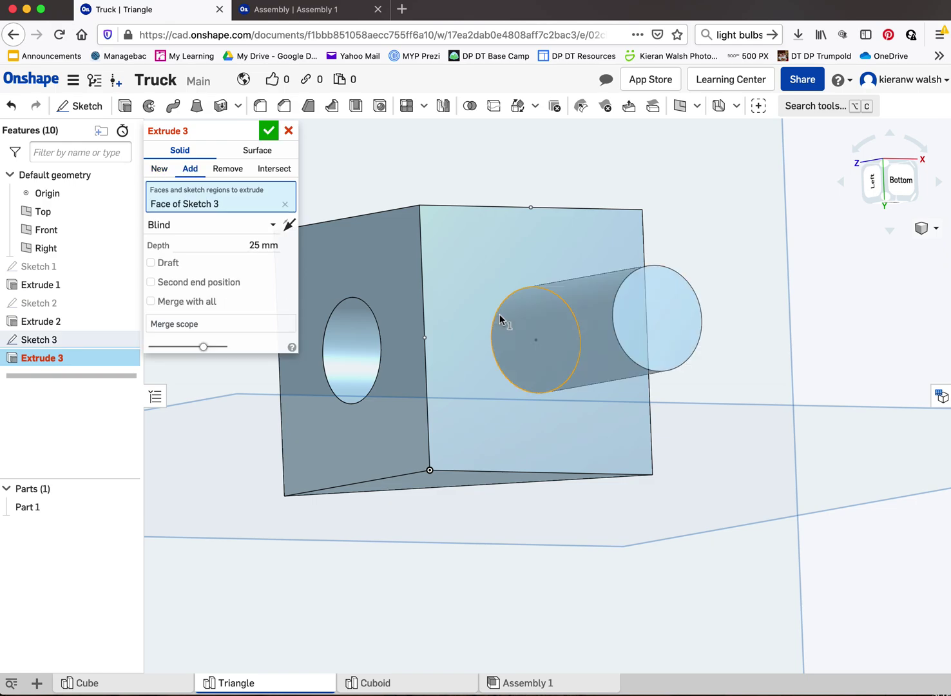
{"action": "mouse_move", "coordinate": [527, 322]}
{"action": "right_mouse_down"}
{"action": "mouse_move", "coordinate": [548, 311]}
{"action": "mouse_move", "coordinate": [415, 371]}
{"action": "right_mouse_up"}
{"action": "scroll", "coordinate": [549, 317], "scroll_direction": "down", "scroll_amount": 3}
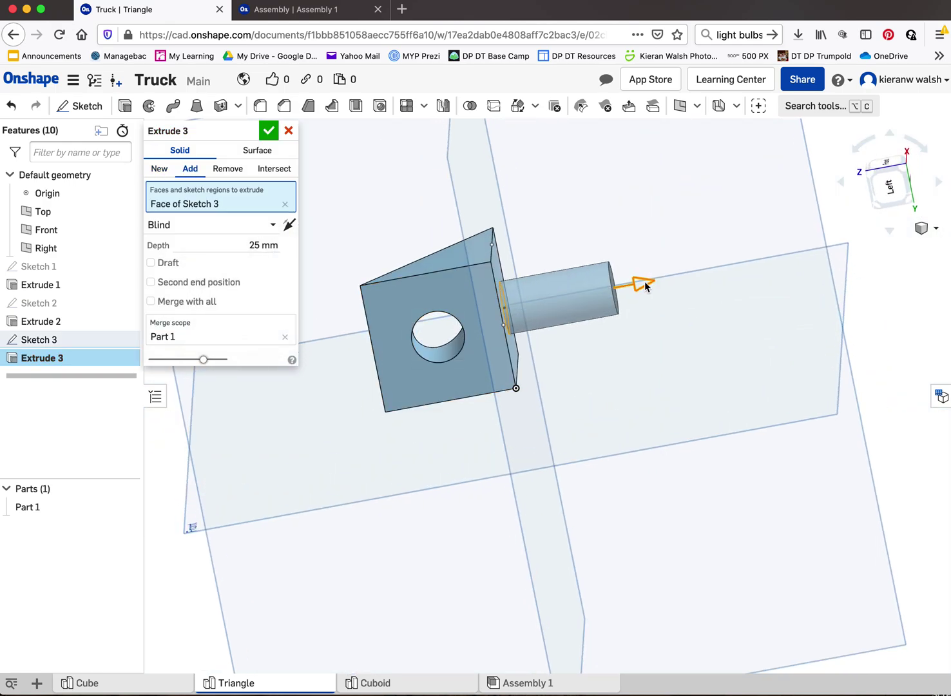
{"action": "left_click_drag", "start_coordinate": [636, 281], "coordinate": [450, 361]}
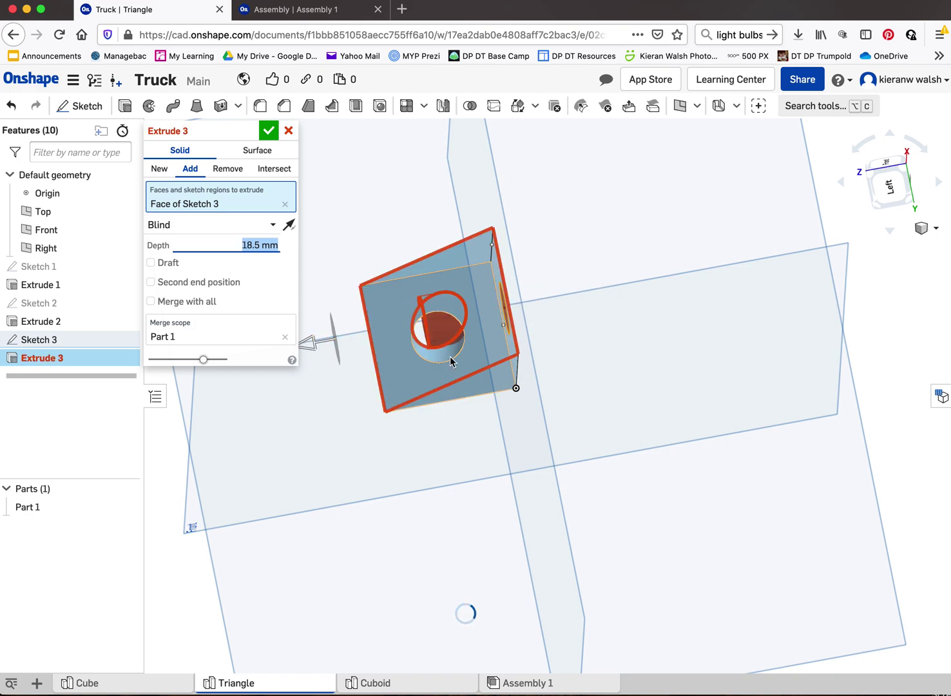
{"action": "right_click_drag", "start_coordinate": [450, 361], "coordinate": [526, 373]}
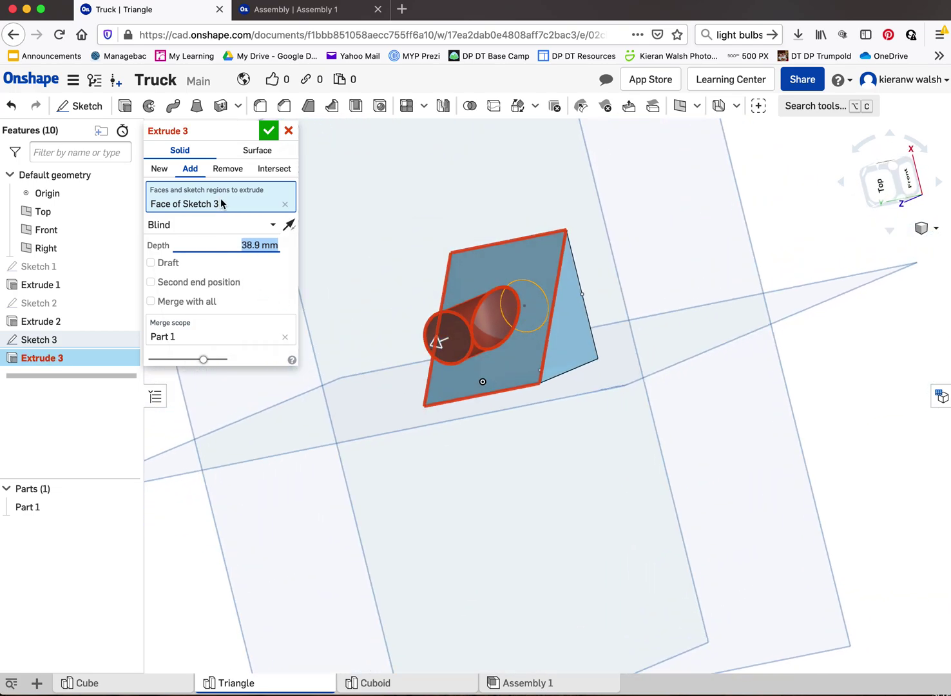
{"action": "left_click", "coordinate": [228, 168]}
{"action": "left_click", "coordinate": [261, 131]}
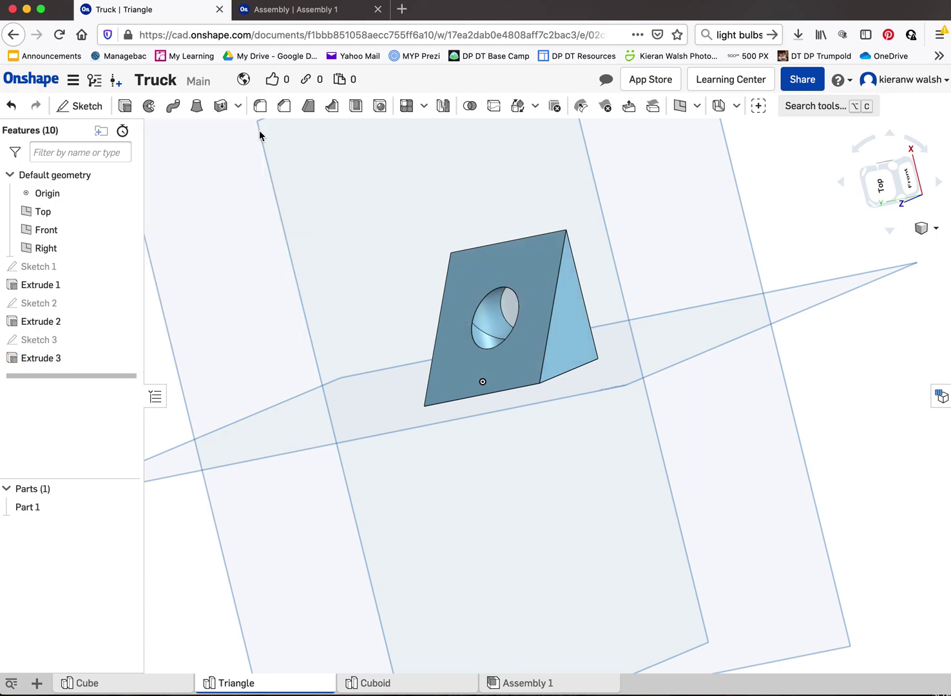
{"action": "right_click_drag", "start_coordinate": [379, 292], "coordinate": [341, 335]}
{"action": "scroll", "coordinate": [433, 303], "scroll_direction": "up", "scroll_amount": 5}
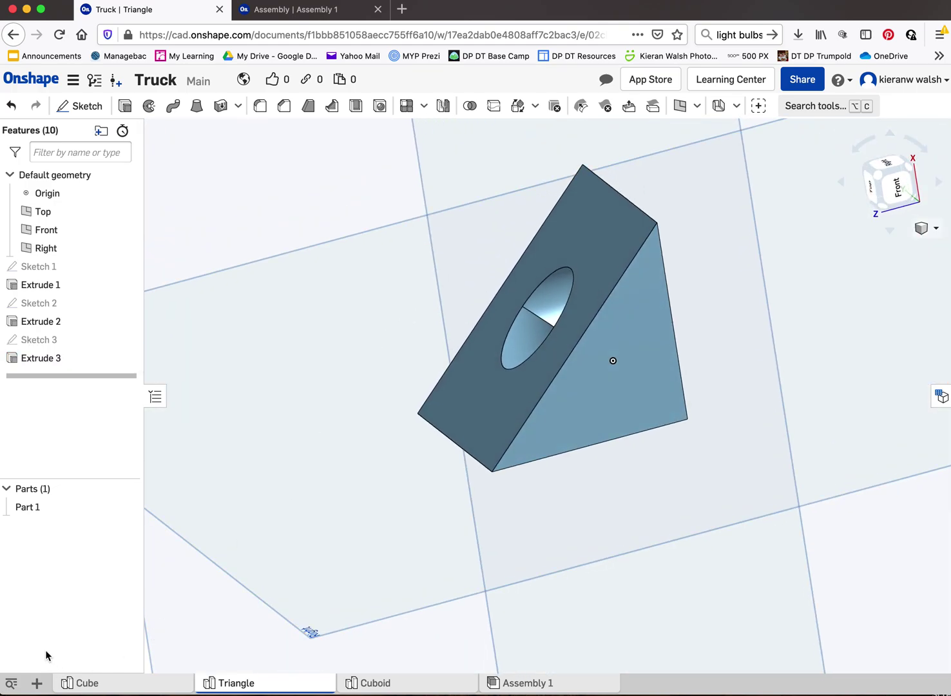
{"action": "left_click", "coordinate": [37, 683]}
Create another part studio in the Truck document and rename it Cylinder
{"action": "left_click", "coordinate": [80, 579]}
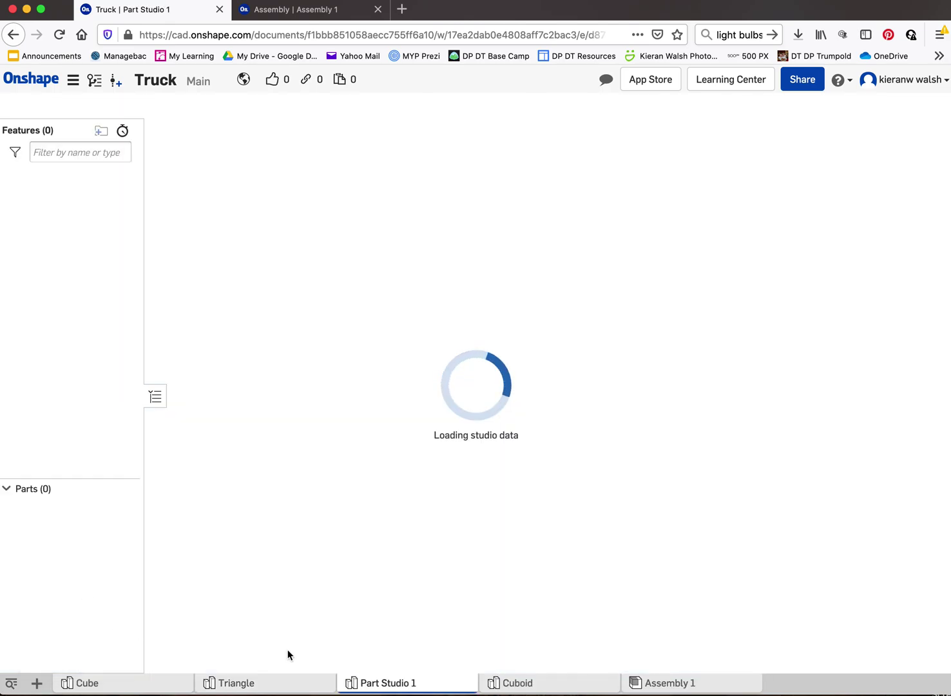
{"action": "right_click", "coordinate": [372, 683]}
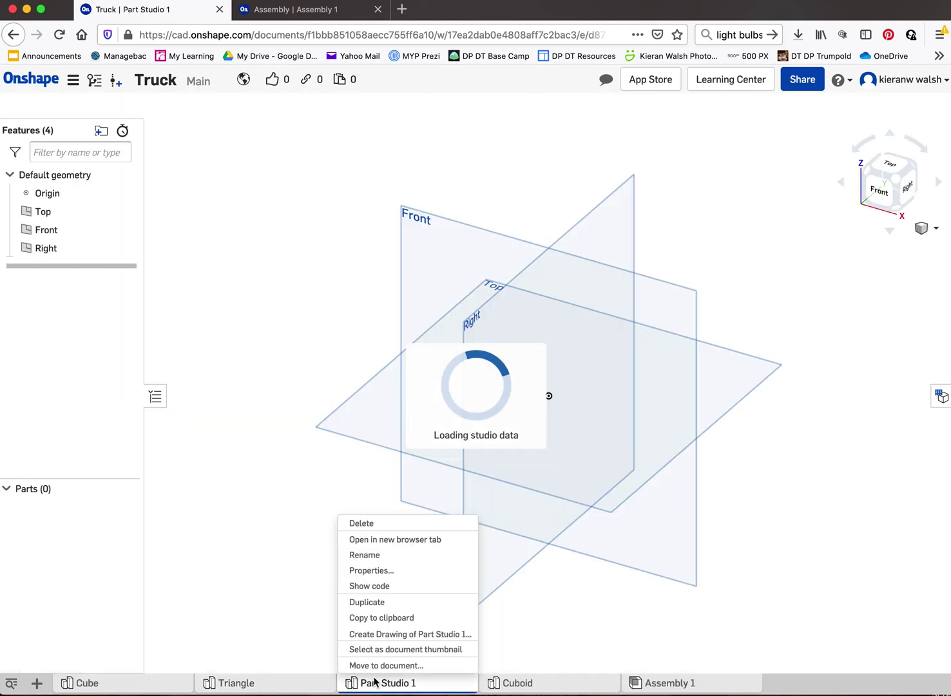
{"action": "left_click", "coordinate": [374, 561]}
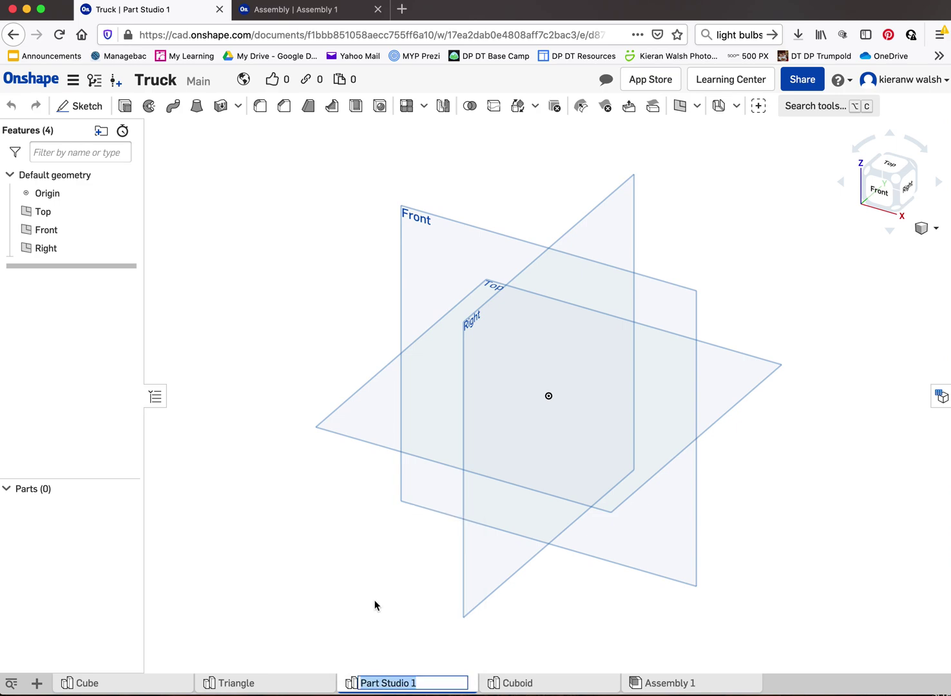
{"action": "type", "text": "Cylinder"}
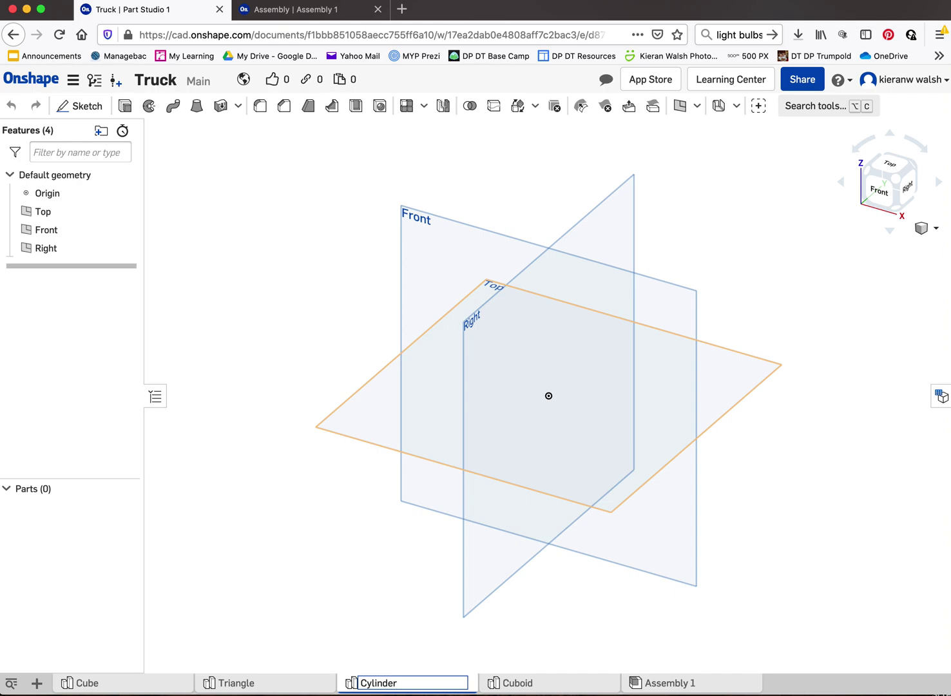
{"action": "key", "text": "Return"}
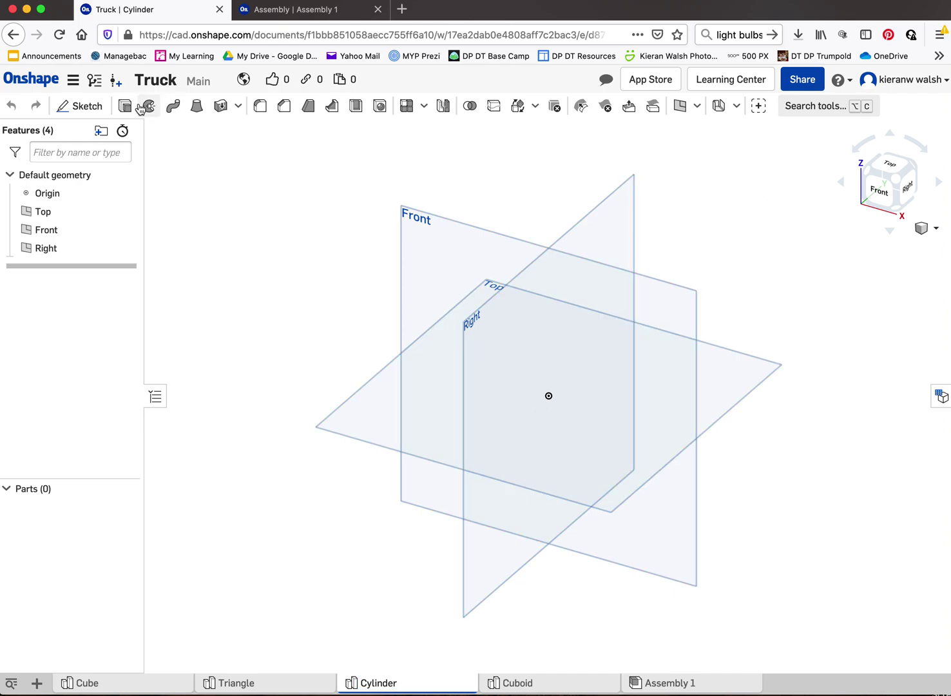
Start a sketch on the Top plane and draw a 12 mm circle centred on the origin
{"action": "left_click", "coordinate": [94, 107]}
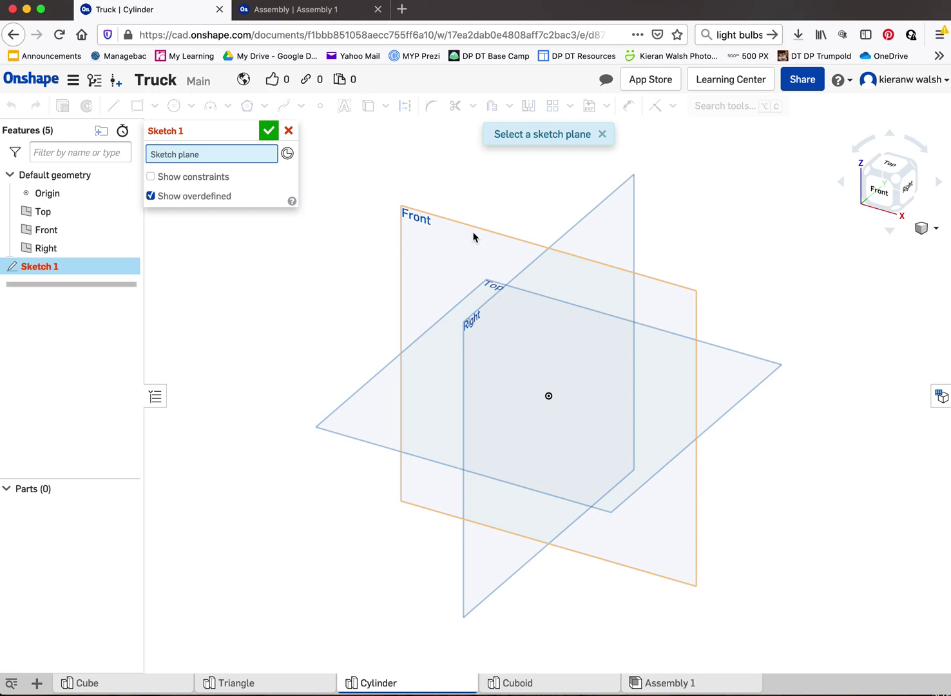
{"action": "left_click", "coordinate": [371, 391]}
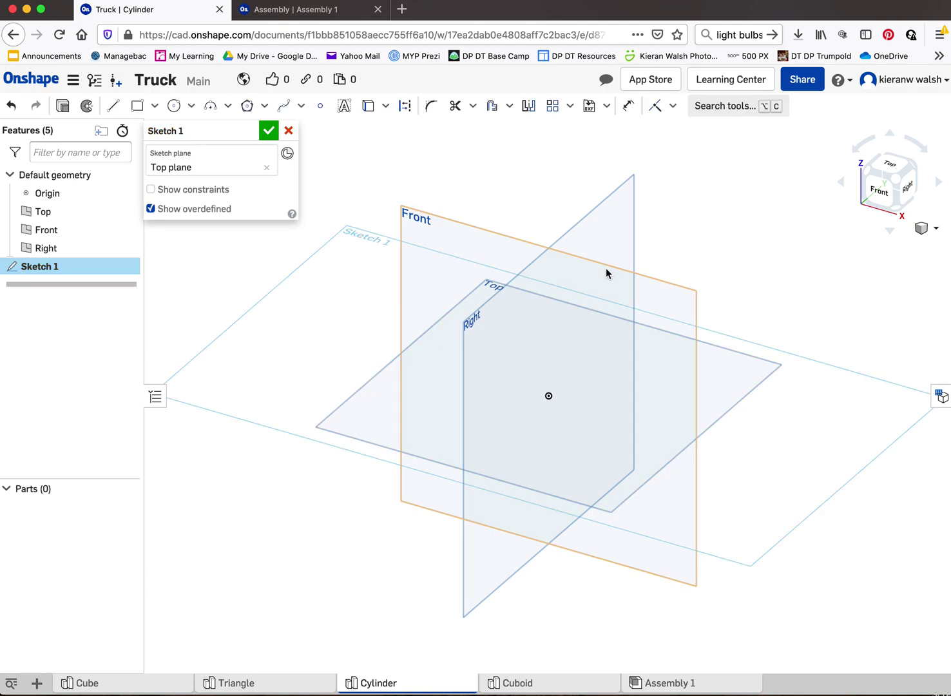
{"action": "left_click", "coordinate": [892, 167]}
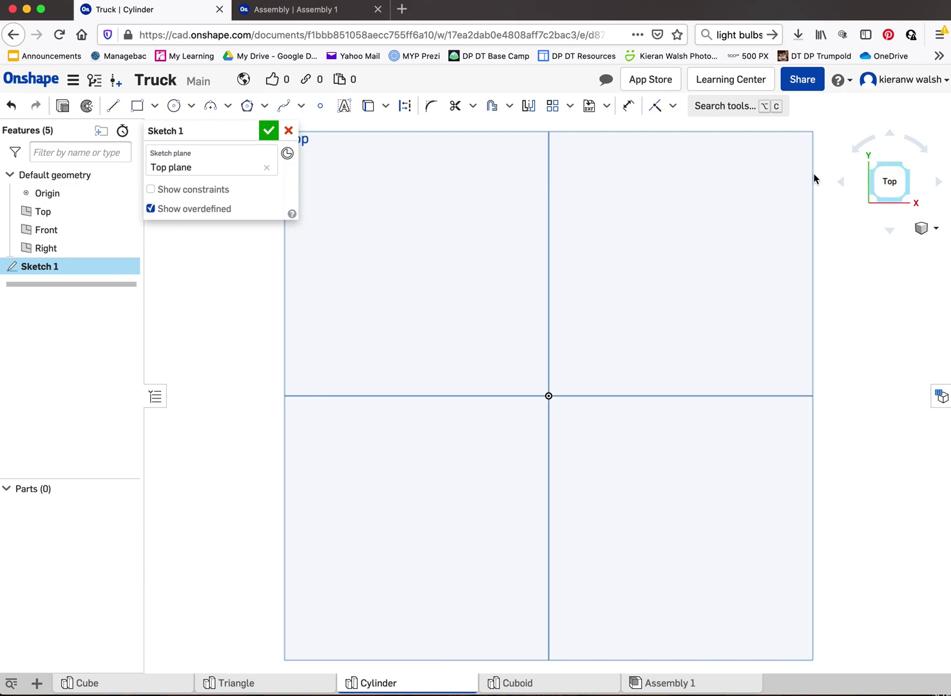
{"action": "left_click", "coordinate": [174, 105]}
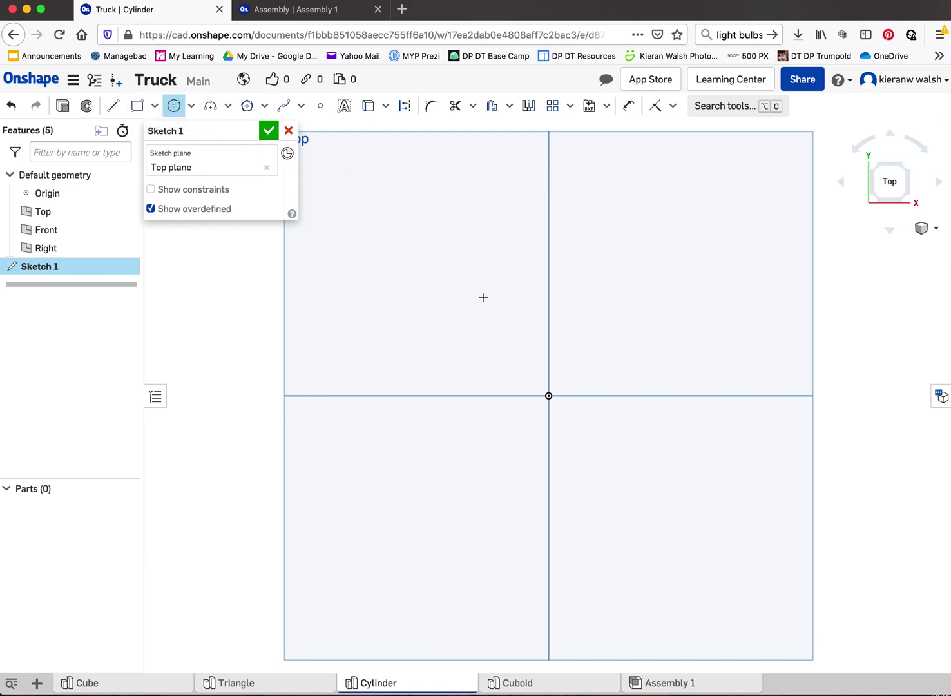
{"action": "left_click", "coordinate": [550, 395]}
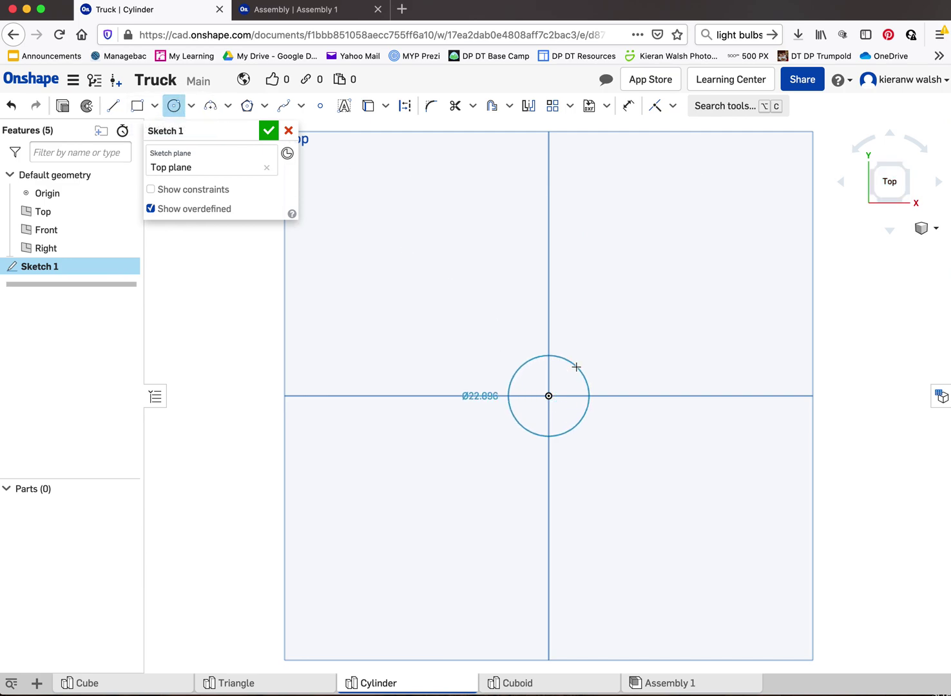
{"action": "left_click", "coordinate": [581, 364]}
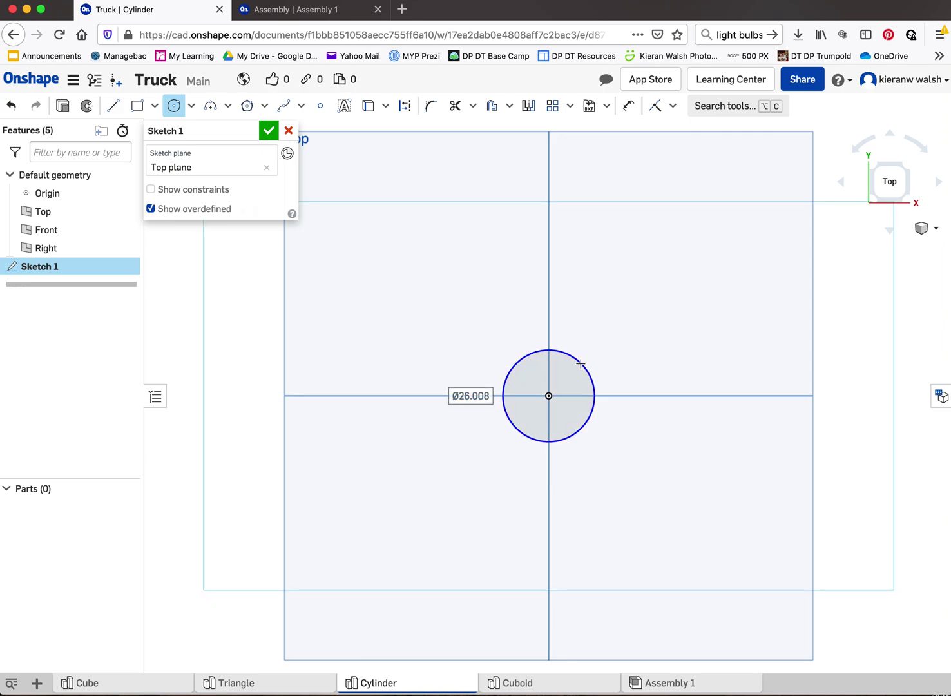
{"action": "type", "text": "12"}
{"action": "key", "text": "Return"}
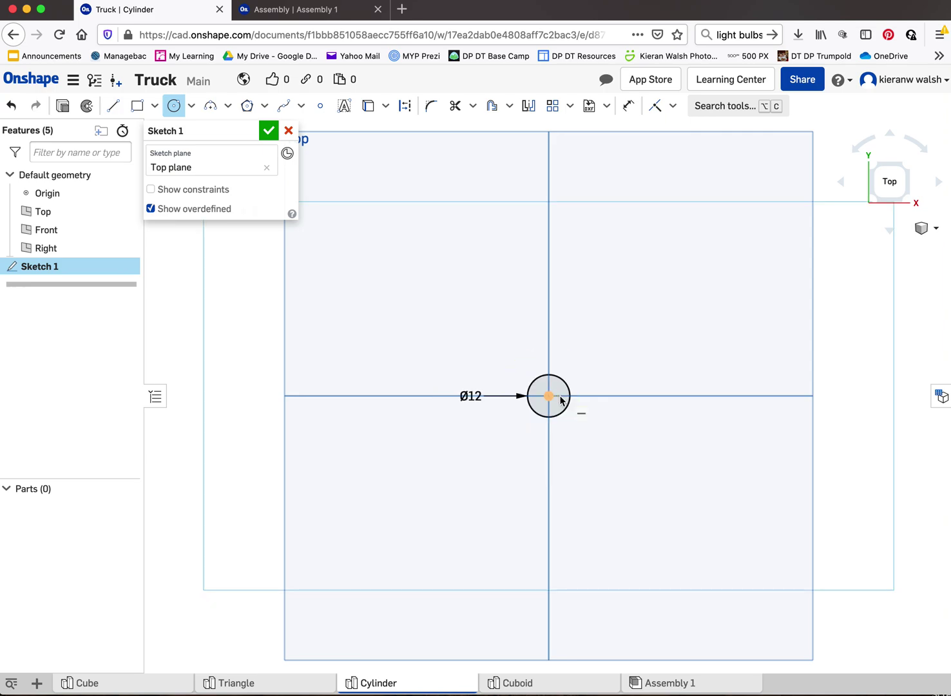
Add a concentric 20 mm circle around the 12 mm one and finish Sketch 1
{"action": "scroll", "coordinate": [559, 399], "scroll_direction": "up", "scroll_amount": 5}
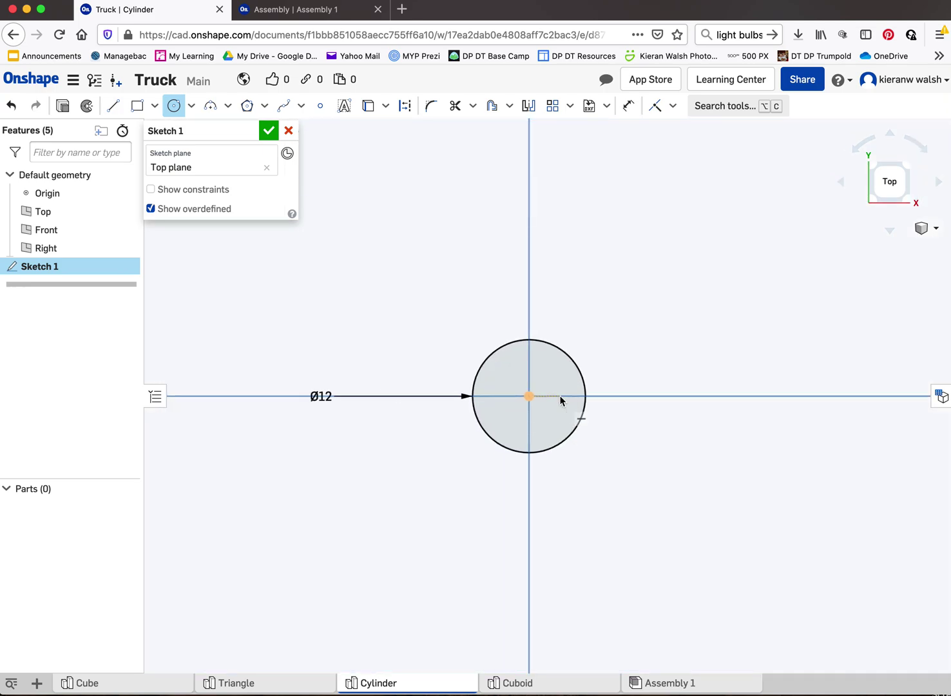
{"action": "left_click", "coordinate": [516, 394]}
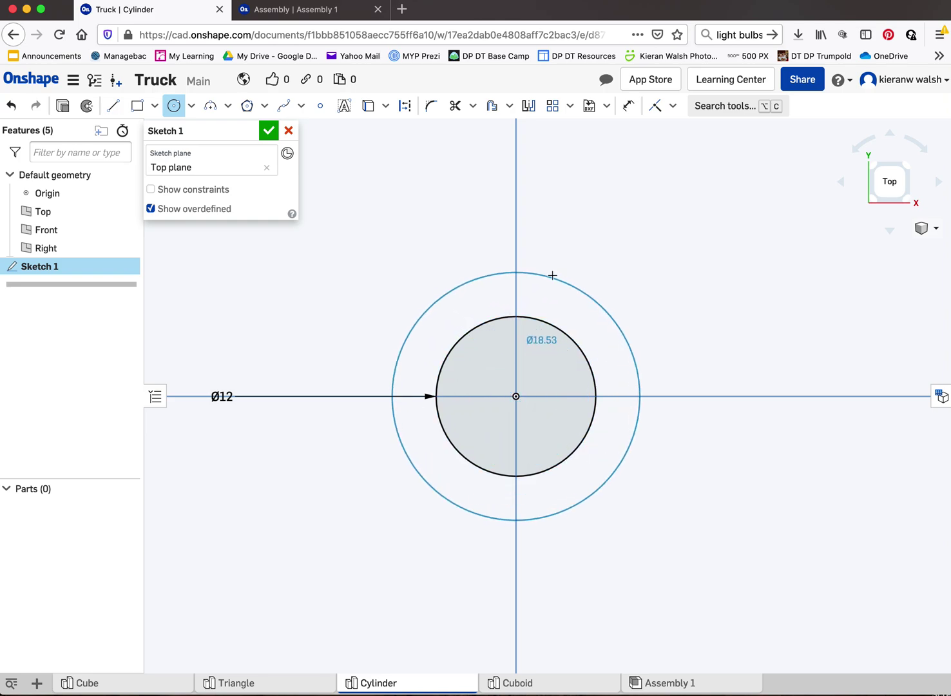
{"action": "left_click", "coordinate": [514, 259]}
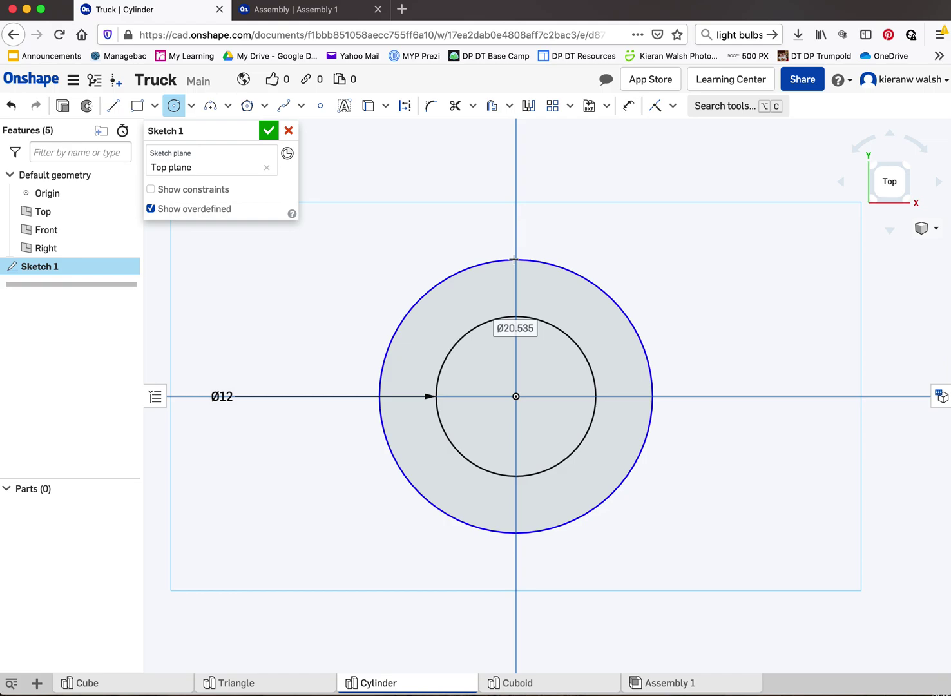
{"action": "type", "text": "20"}
{"action": "key", "text": "Return"}
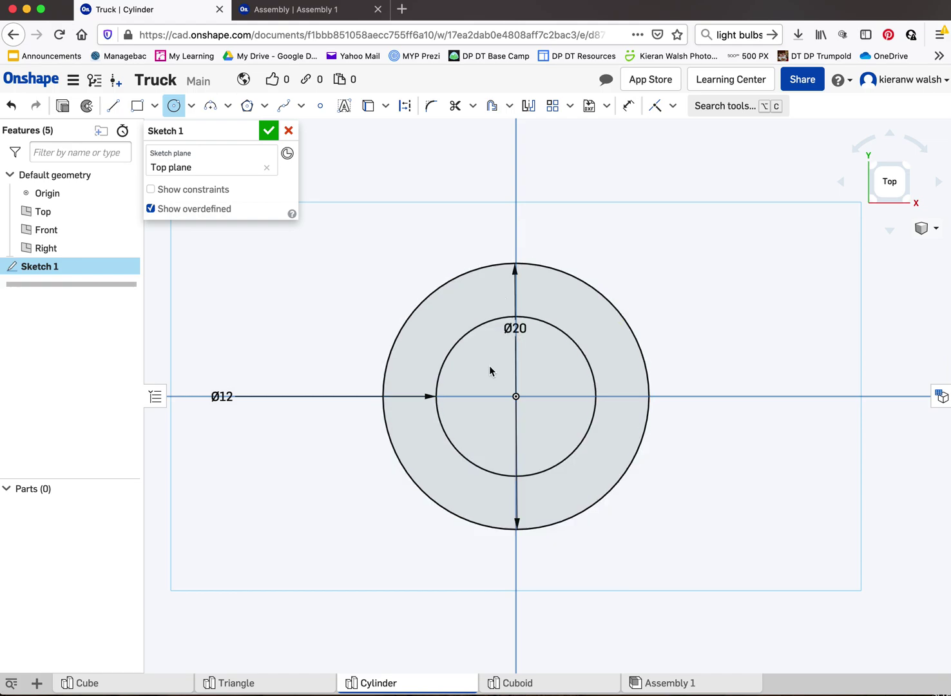
{"action": "mouse_move", "coordinate": [490, 370]}
{"action": "right_mouse_down"}
{"action": "mouse_move", "coordinate": [456, 384]}
{"action": "mouse_move", "coordinate": [449, 370]}
{"action": "right_mouse_up"}
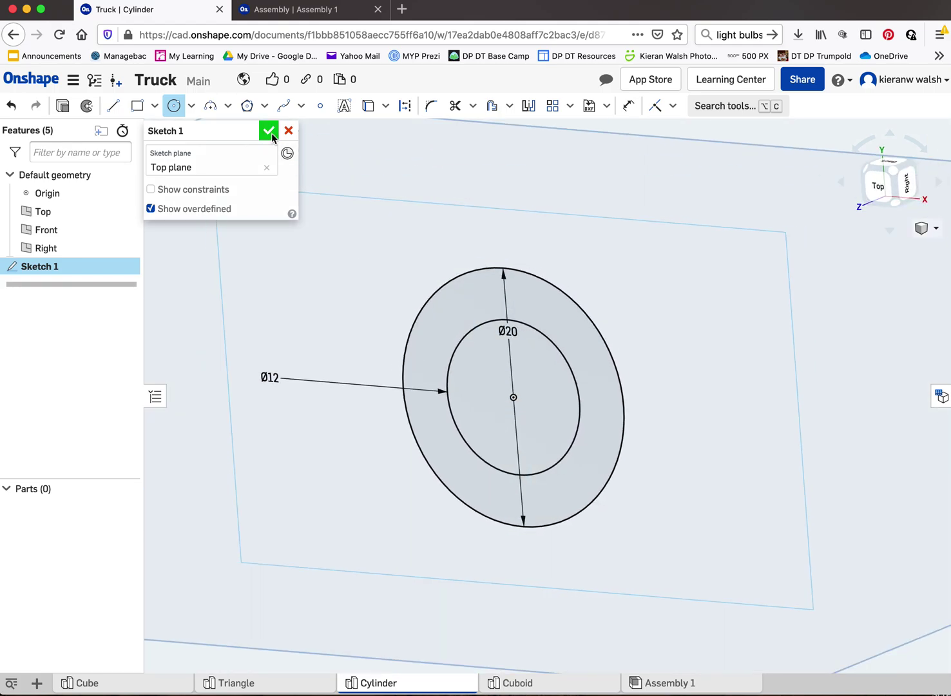
{"action": "left_click", "coordinate": [269, 132]}
{"action": "scroll", "coordinate": [486, 308], "scroll_direction": "down", "scroll_amount": 5}
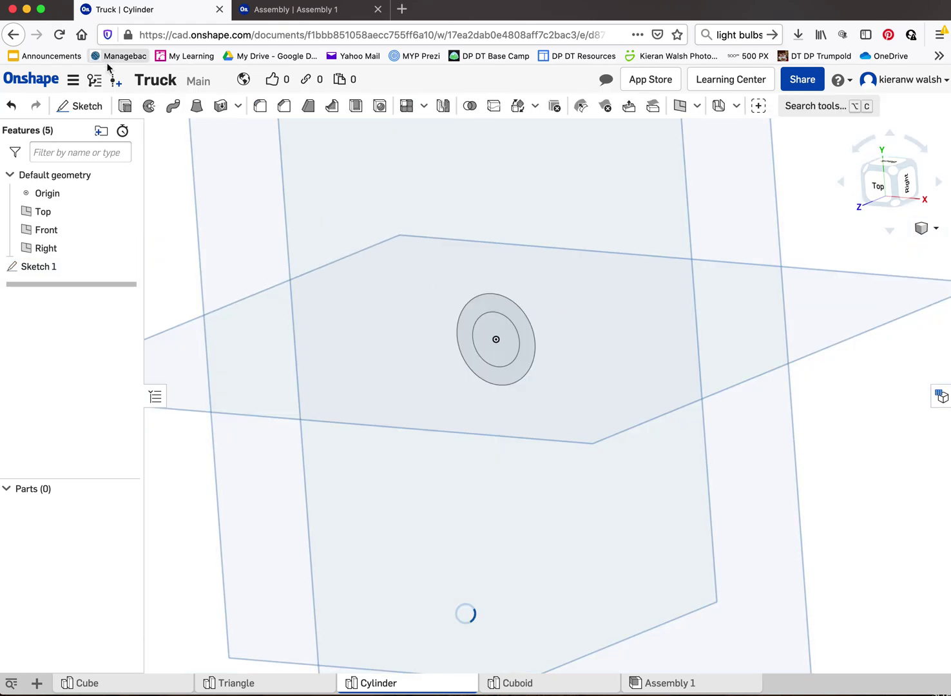
{"action": "left_click", "coordinate": [125, 105]}
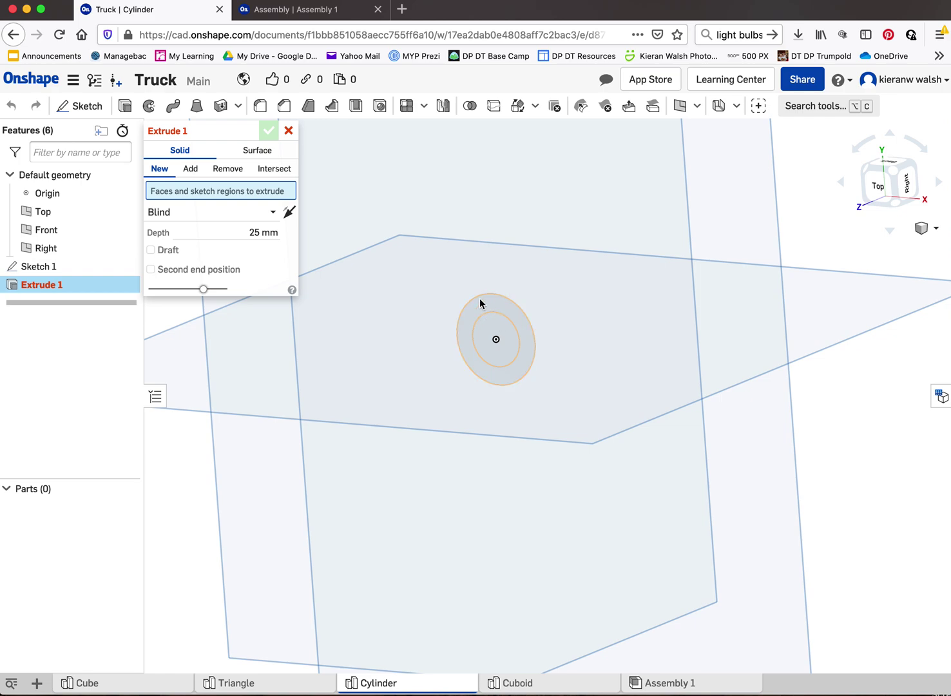
Extrude the ring between the 12 and 20 mm circles 30 mm deep, viewed isometrically
{"action": "scroll", "coordinate": [483, 298], "scroll_direction": "up", "scroll_amount": 5}
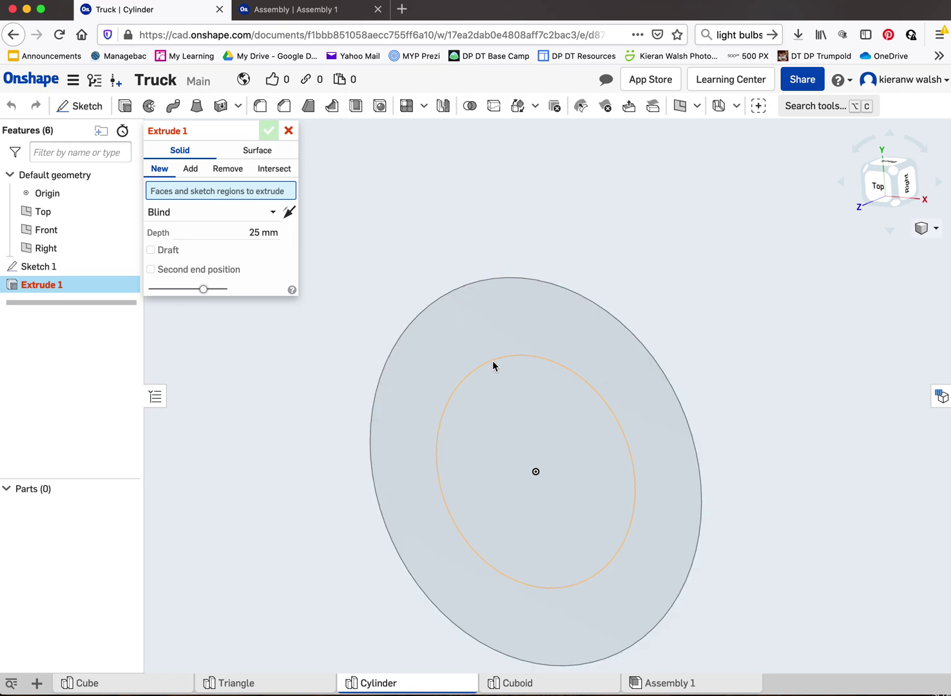
{"action": "left_click", "coordinate": [465, 293]}
{"action": "scroll", "coordinate": [465, 293], "scroll_direction": "down", "scroll_amount": 3}
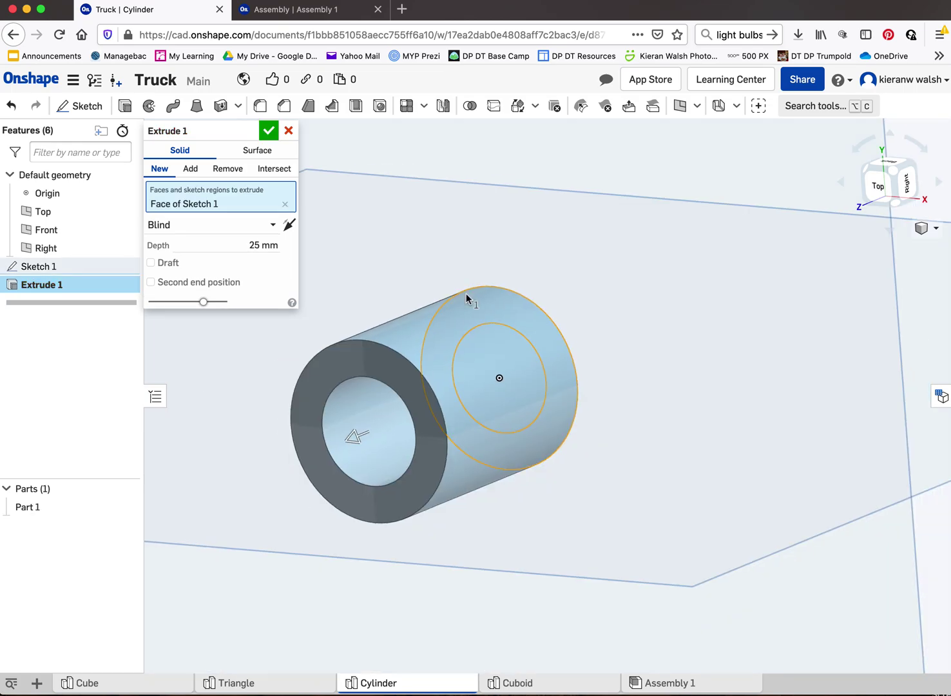
{"action": "left_click", "coordinate": [257, 244]}
{"action": "type", "text": "30"}
{"action": "key", "text": "Return"}
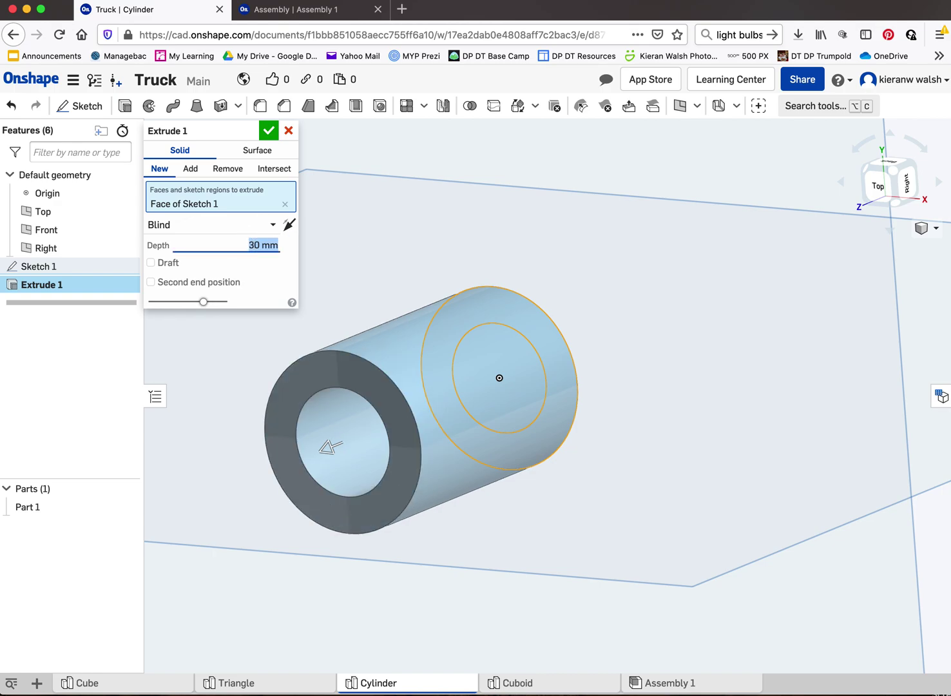
{"action": "left_click", "coordinate": [264, 132]}
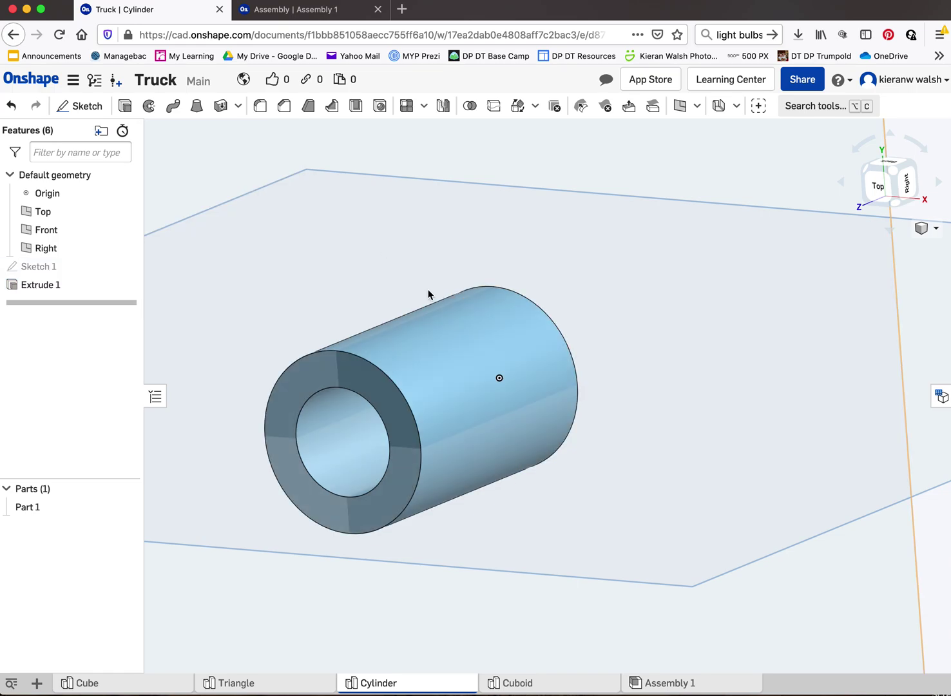
{"action": "scroll", "coordinate": [428, 293], "scroll_direction": "down", "scroll_amount": 3}
{"action": "right_click_drag", "start_coordinate": [428, 292], "coordinate": [270, 406]}
{"action": "key", "text": "shift+7"}
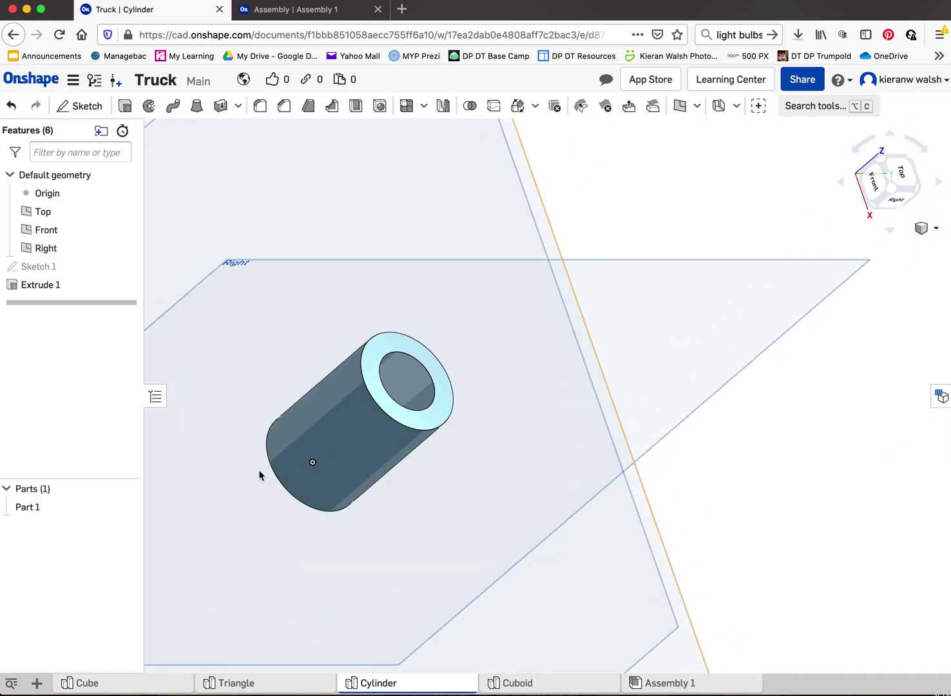
{"action": "key", "text": "f"}
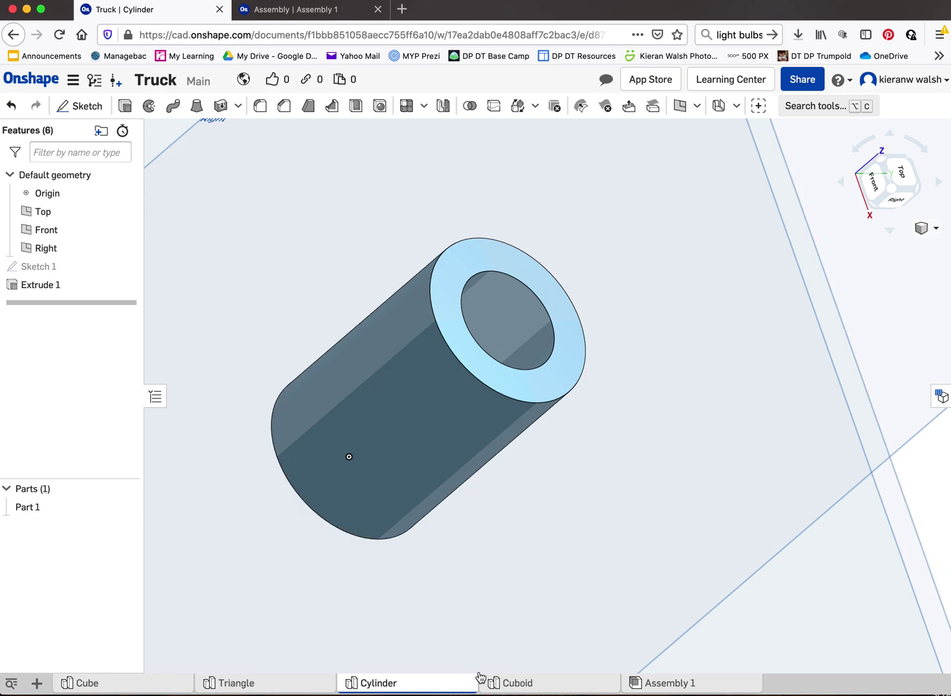
{"action": "left_click", "coordinate": [38, 684]}
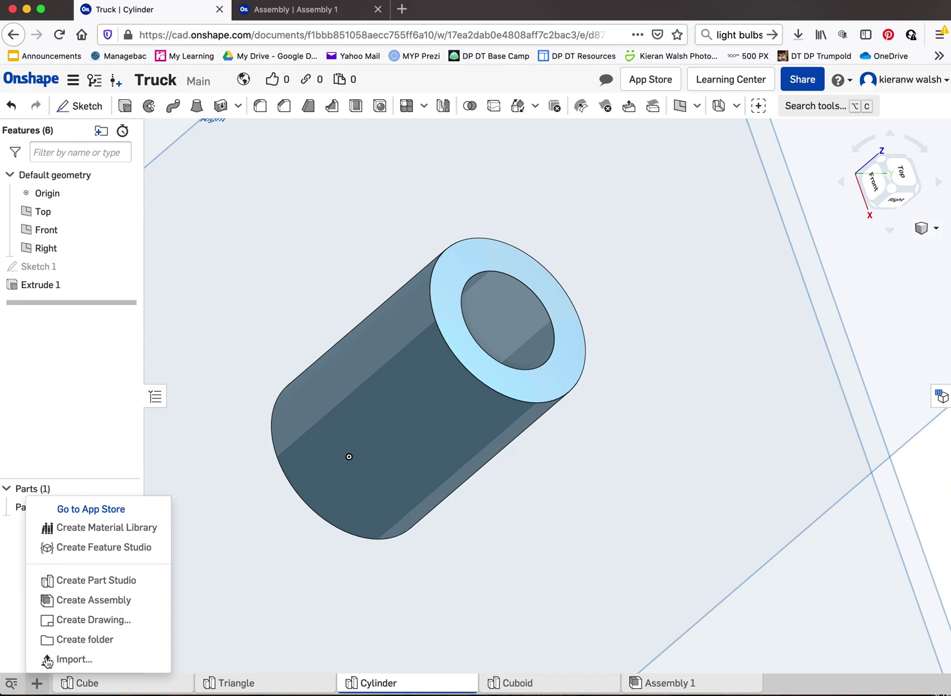
Create a new Part Studio and rename it 'Long part'
{"action": "left_click", "coordinate": [81, 580]}
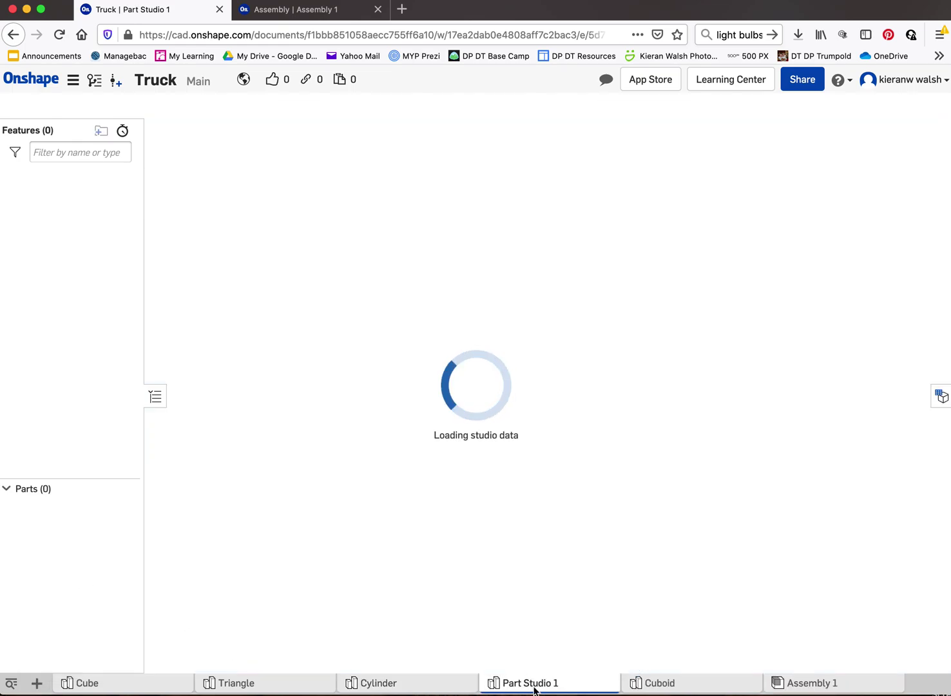
{"action": "right_click", "coordinate": [530, 683]}
{"action": "left_click", "coordinate": [509, 555]}
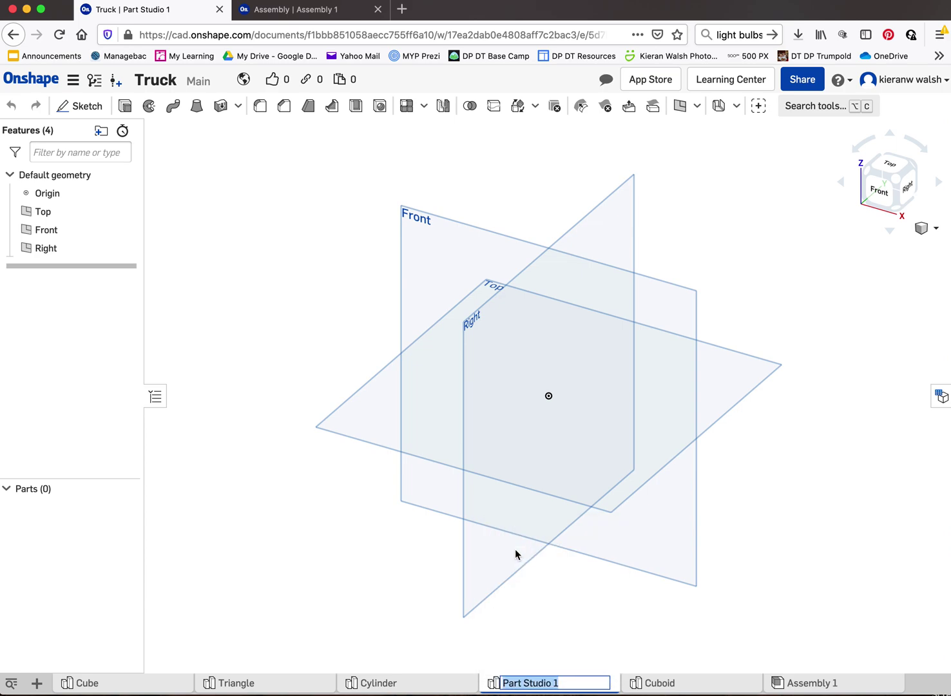
{"action": "type", "text": "Long part"}
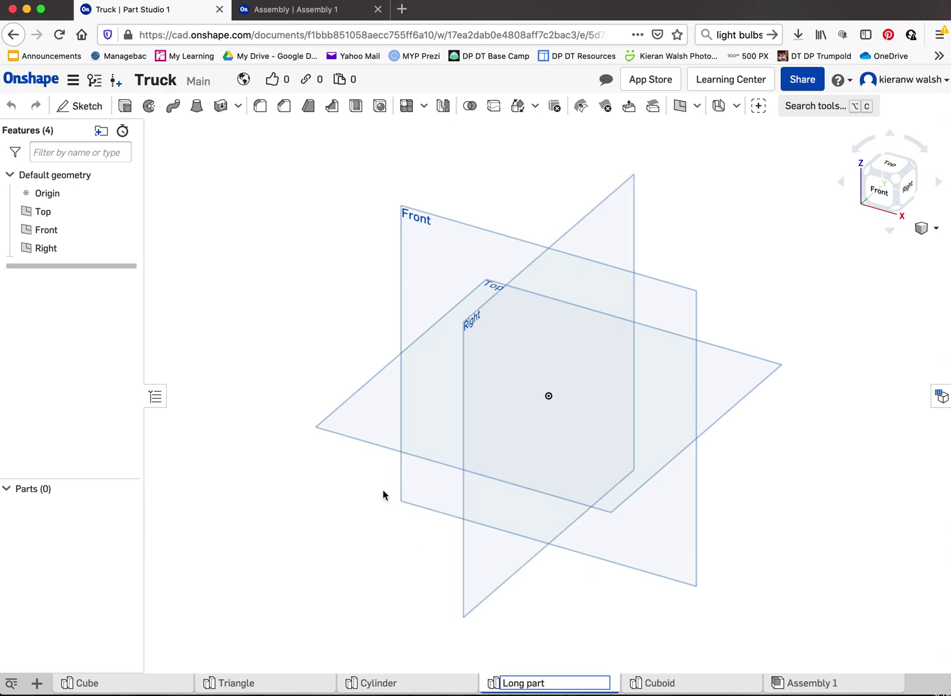
{"action": "key", "text": "Return"}
Start a new sketch on the Top plane, viewed straight from the top
{"action": "left_click", "coordinate": [81, 106]}
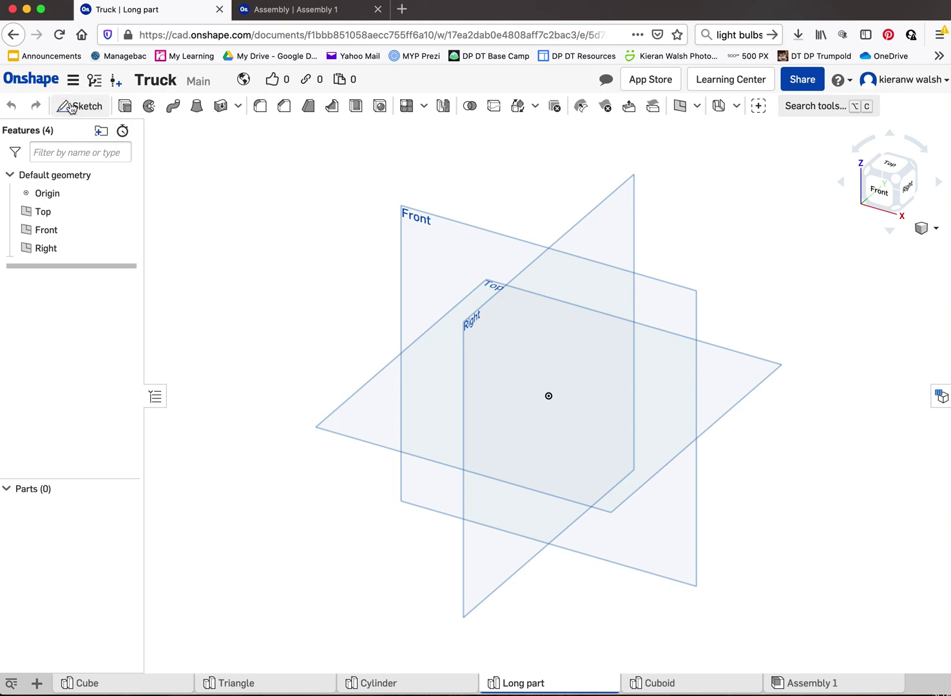
{"action": "left_click", "coordinate": [346, 404]}
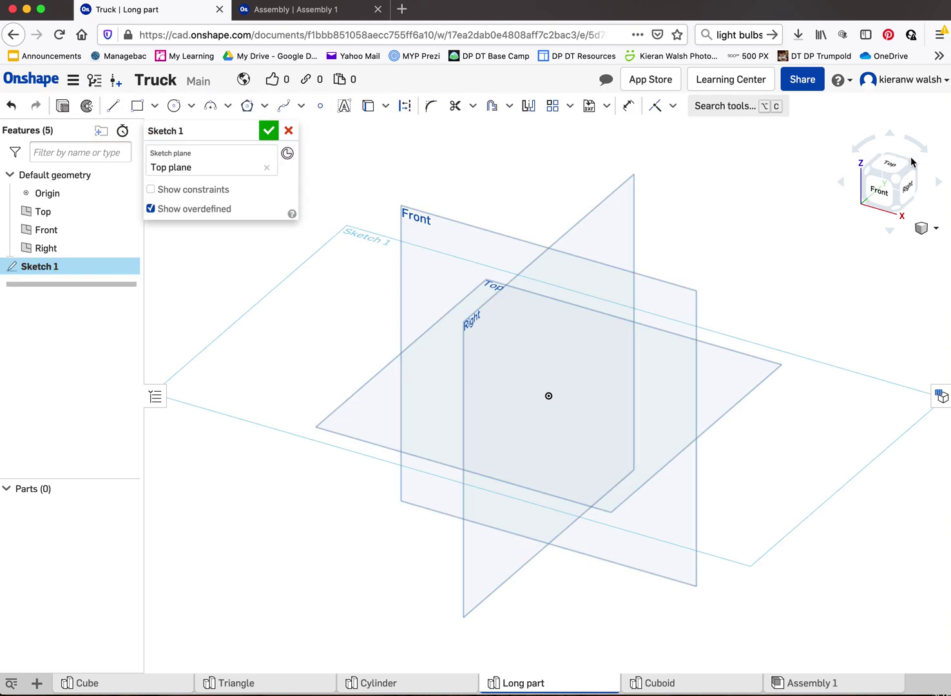
{"action": "left_click", "coordinate": [892, 161]}
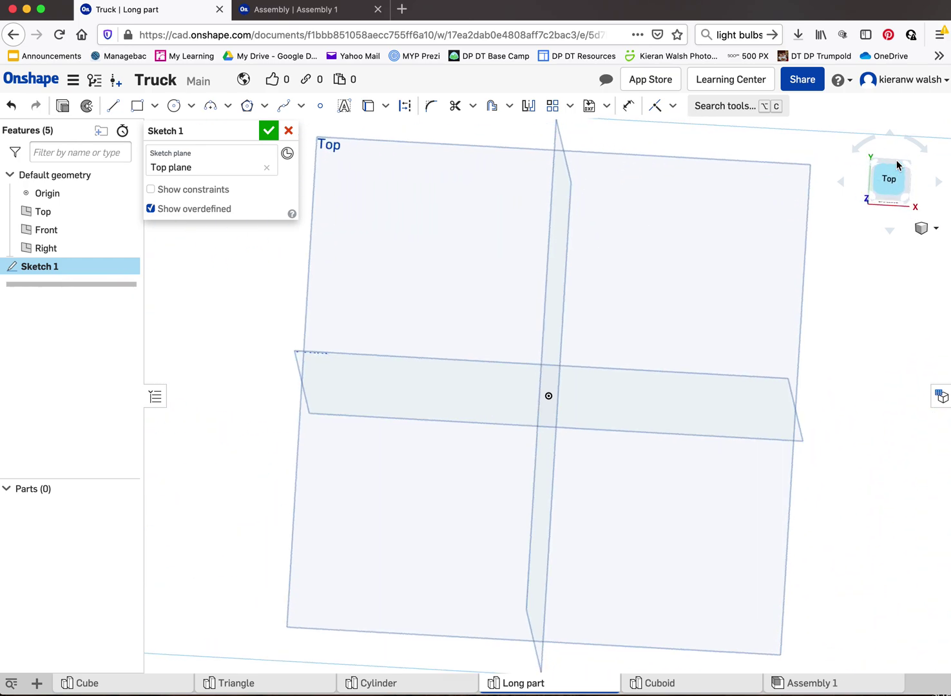
Draw a 120 × 30 mm corner rectangle anchored at the origin
{"action": "left_click", "coordinate": [137, 105]}
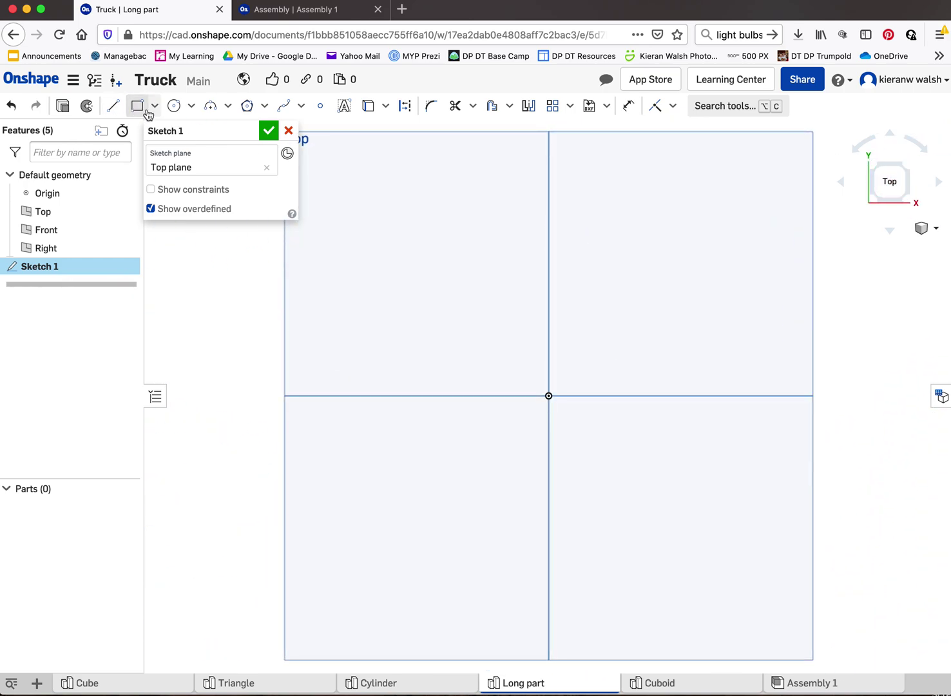
{"action": "left_click", "coordinate": [549, 396]}
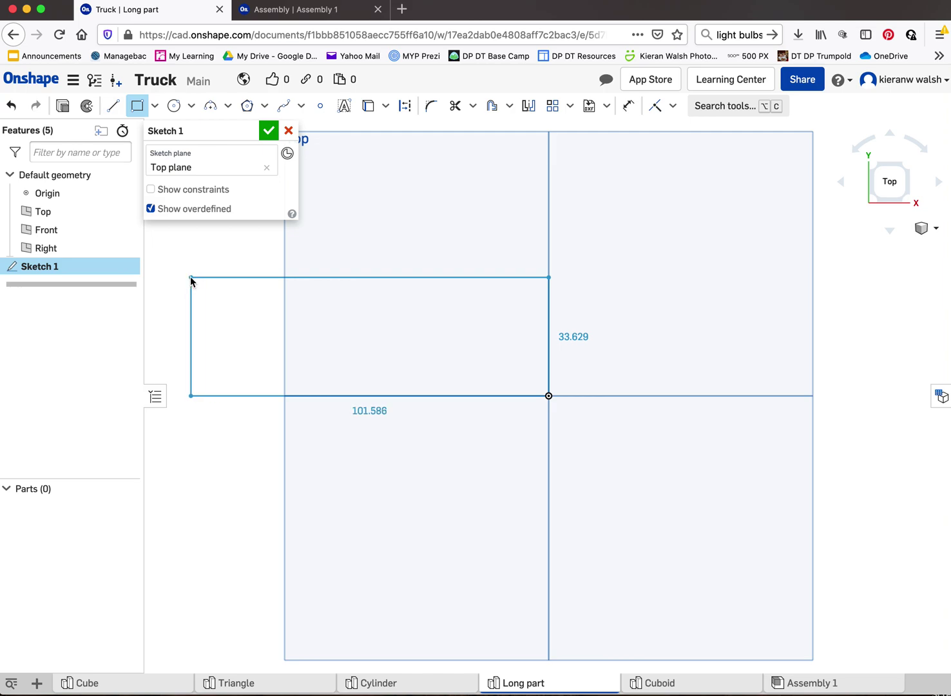
{"action": "left_click", "coordinate": [190, 278]}
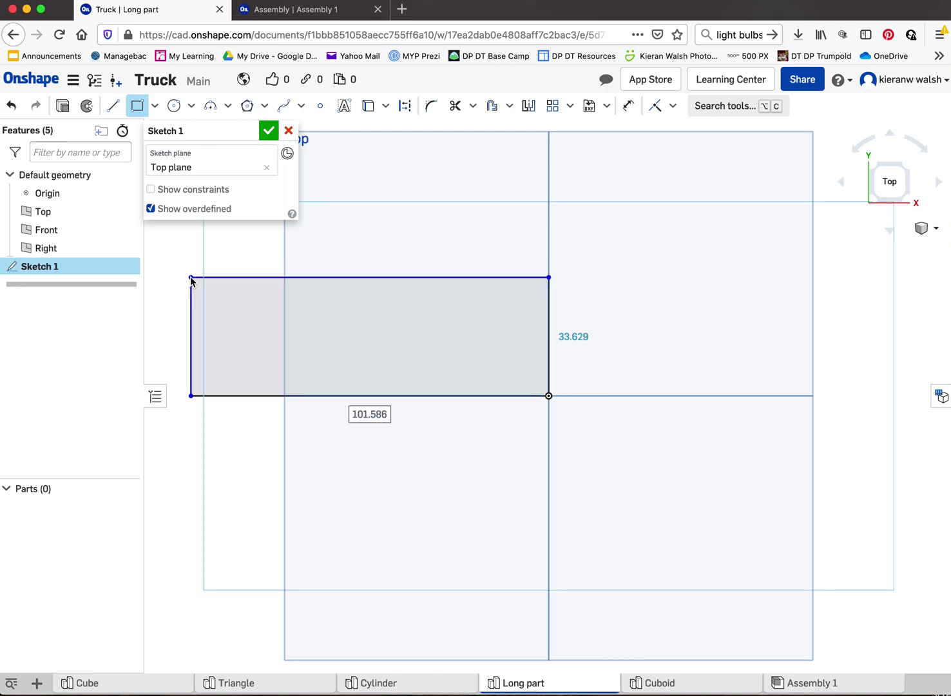
{"action": "type", "text": "120"}
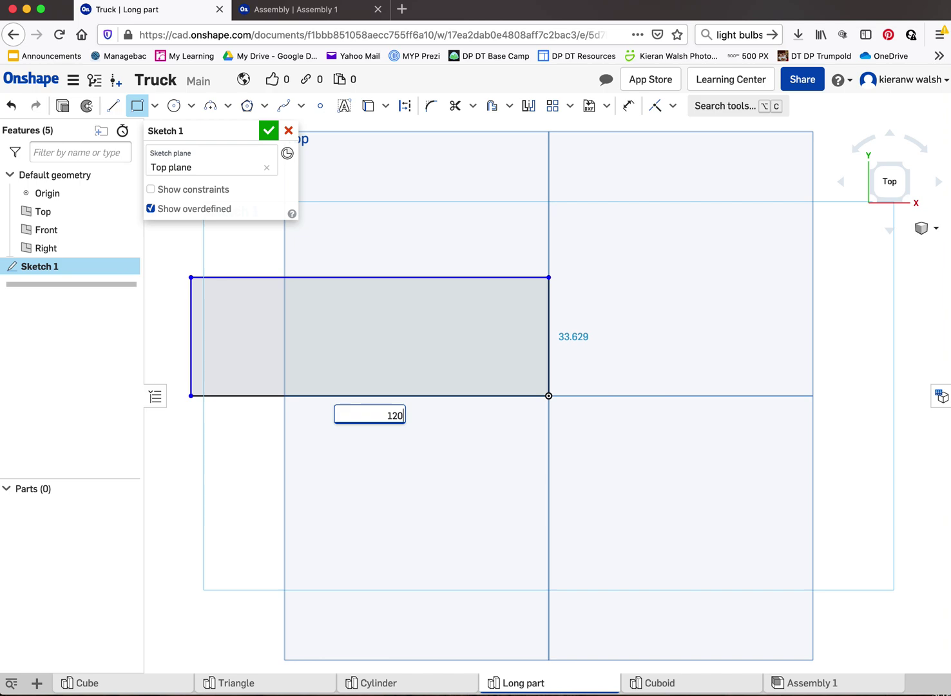
{"action": "key", "text": "Tab"}
{"action": "type", "text": "30"}
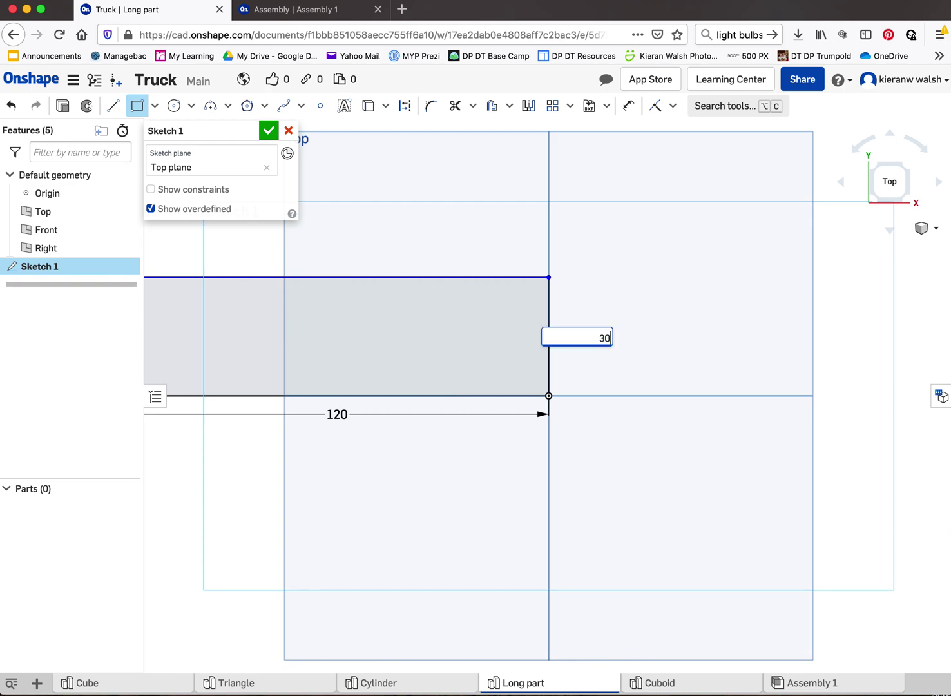
{"action": "key", "text": "Return"}
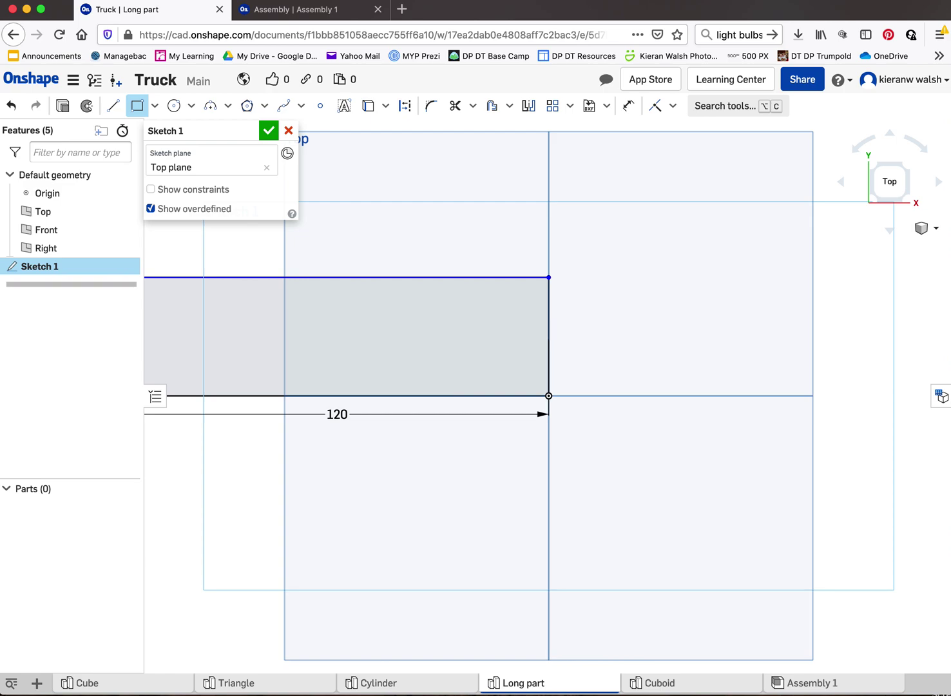
{"action": "scroll", "coordinate": [393, 362], "scroll_direction": "down", "scroll_amount": 3}
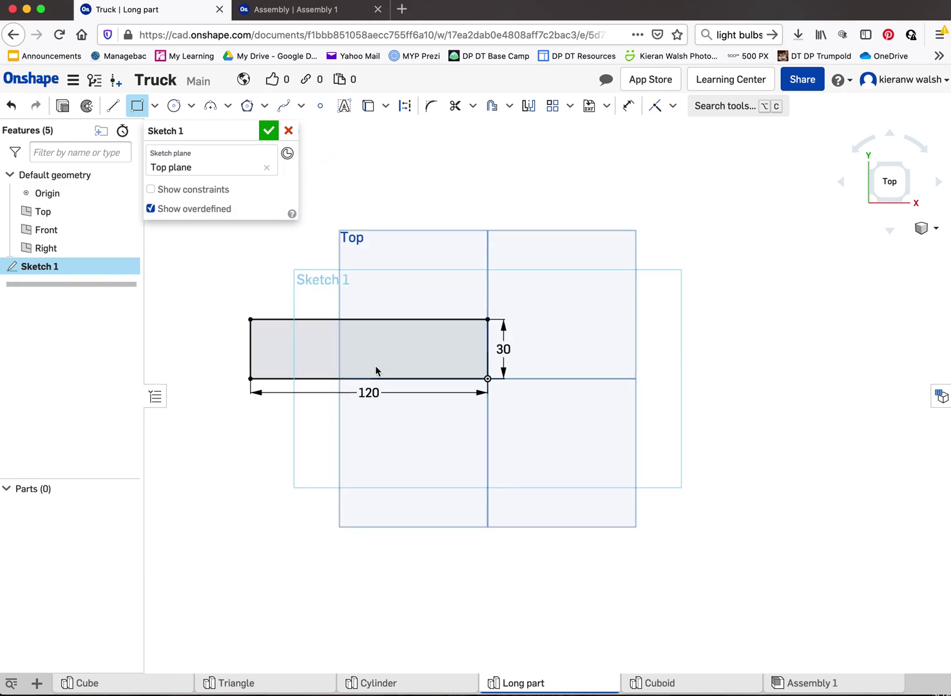
{"action": "scroll", "coordinate": [215, 351], "scroll_direction": "up", "scroll_amount": 5}
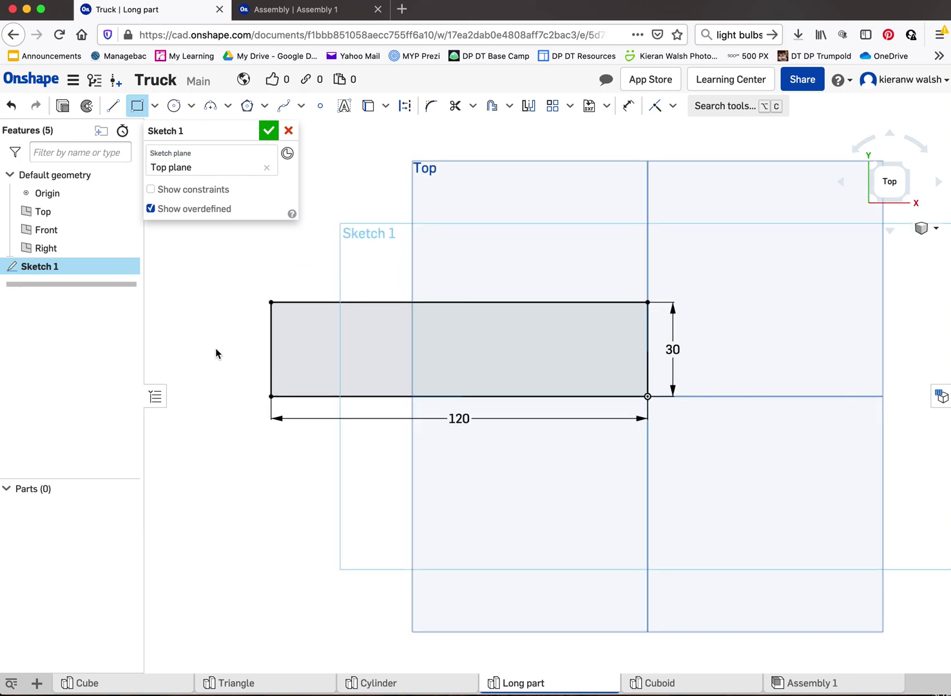
{"action": "scroll", "coordinate": [216, 353], "scroll_direction": "up", "scroll_amount": 1}
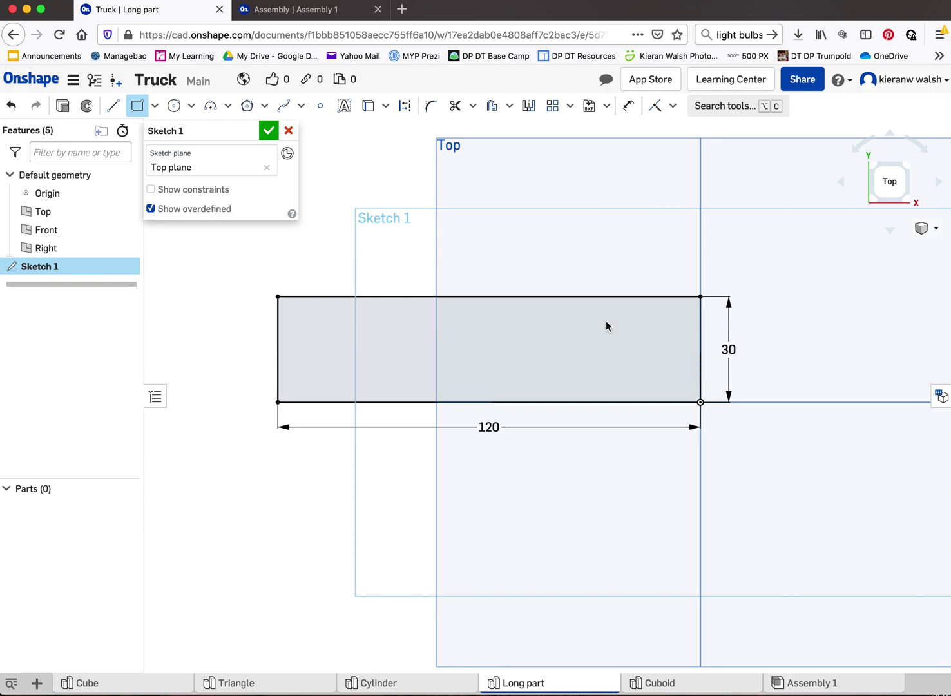
{"action": "scroll", "coordinate": [574, 311], "scroll_direction": "up", "scroll_amount": 2}
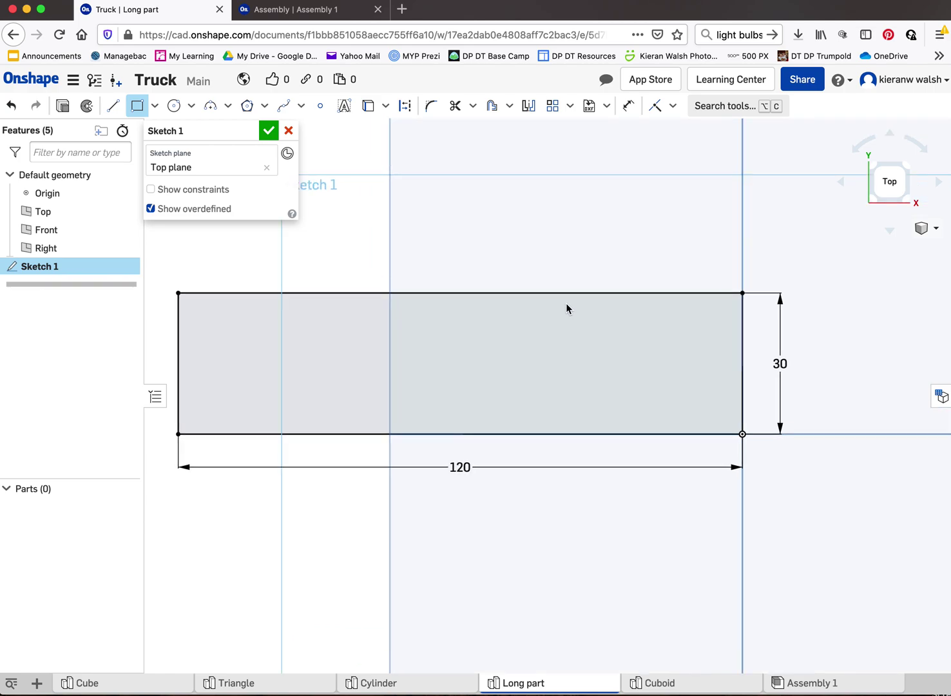
Draw a 120 mm construction line joining the midpoints of the rectangle's short edges
{"action": "left_click", "coordinate": [173, 106]}
{"action": "left_click", "coordinate": [113, 107]}
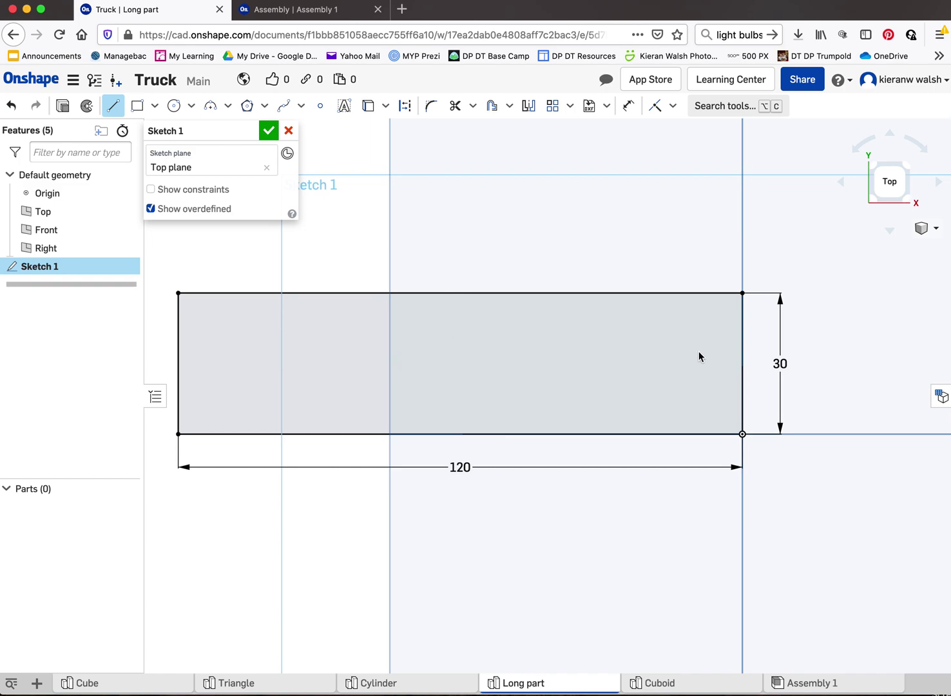
{"action": "left_click", "coordinate": [113, 105]}
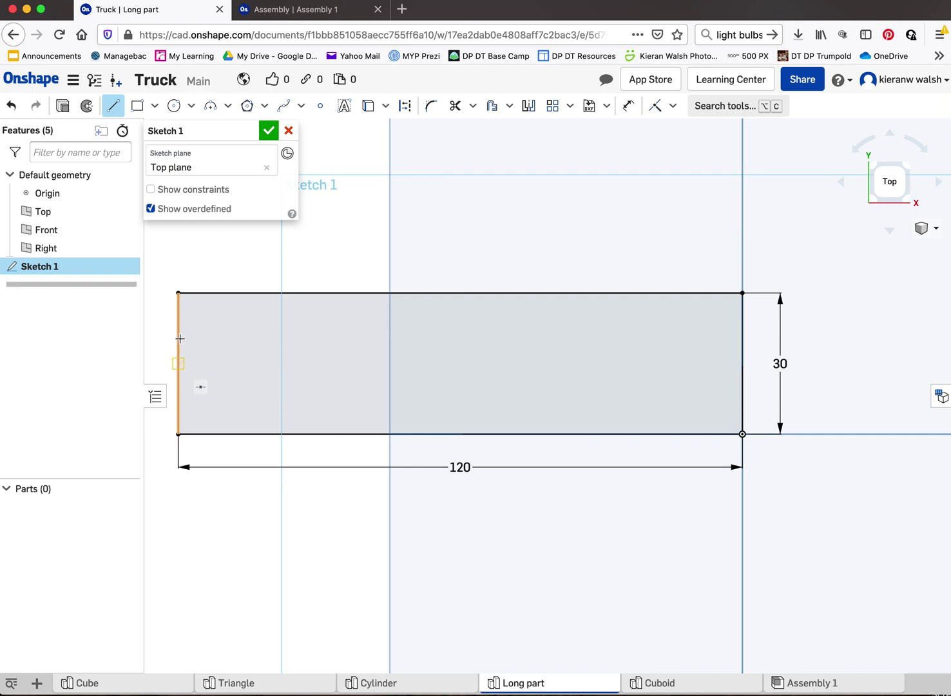
{"action": "left_click", "coordinate": [179, 363]}
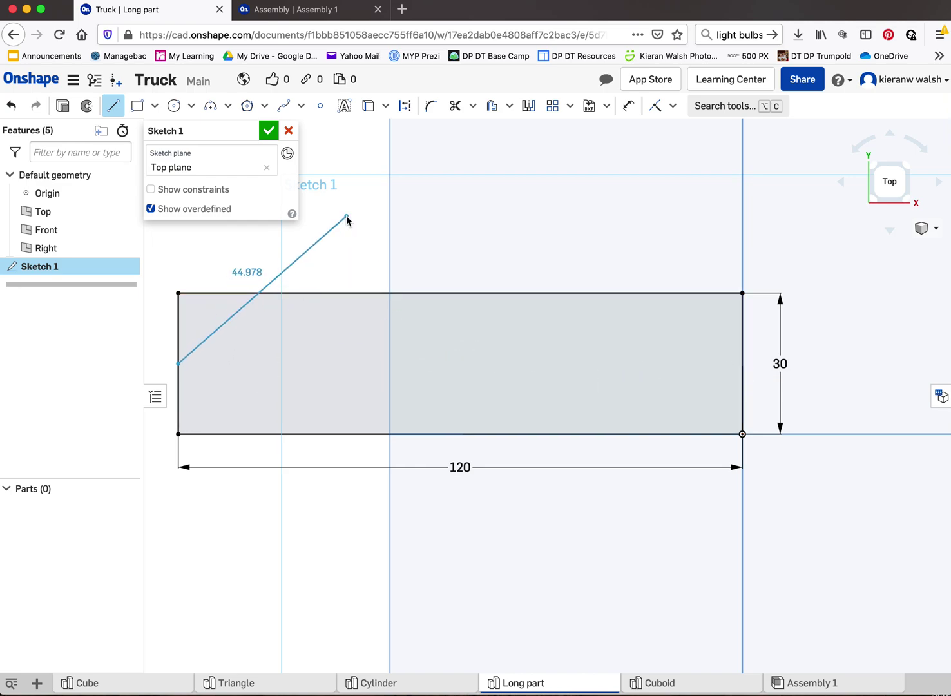
{"action": "left_click", "coordinate": [404, 105]}
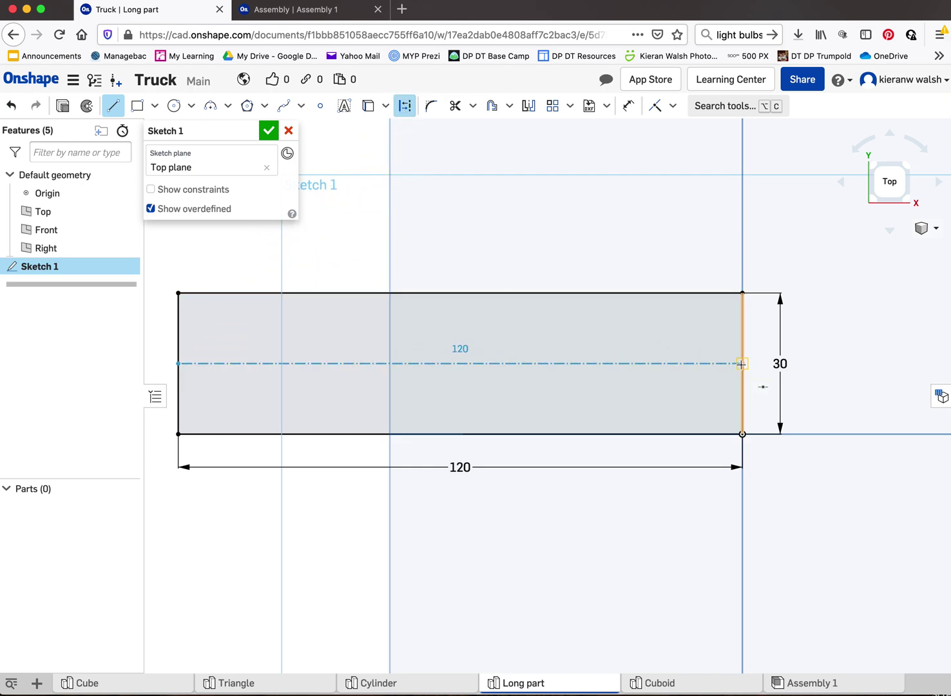
{"action": "left_click", "coordinate": [178, 363]}
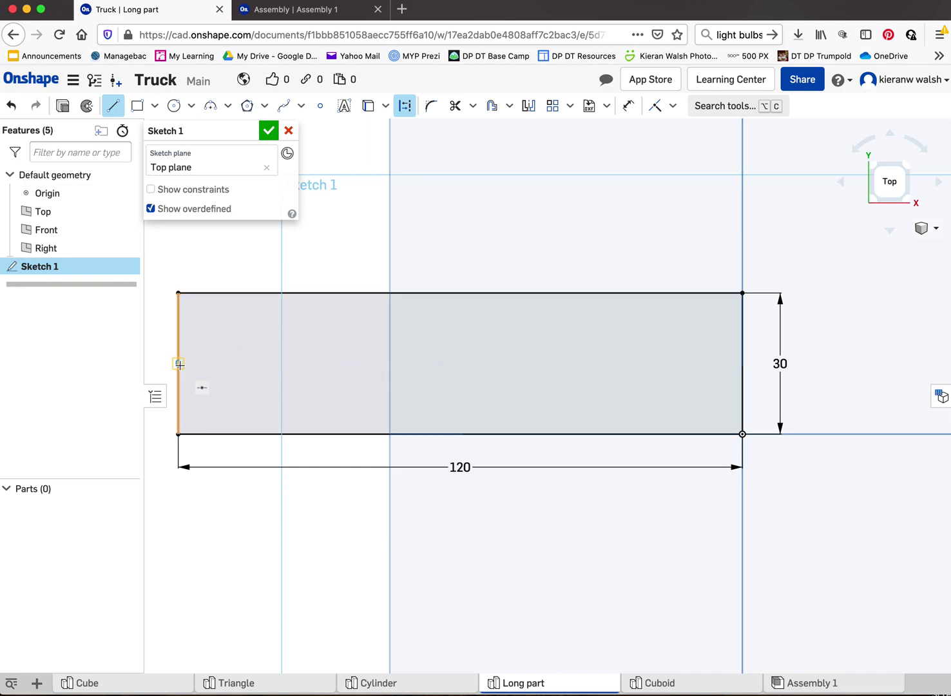
{"action": "left_click", "coordinate": [742, 363]}
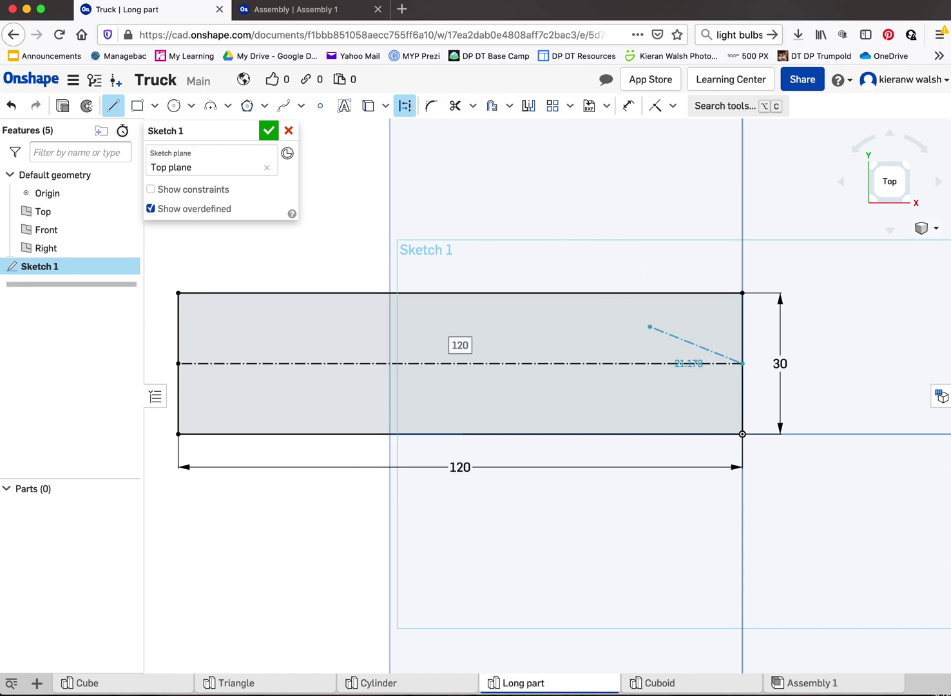
{"action": "key", "text": "Escape"}
{"action": "scroll", "coordinate": [152, 303], "scroll_direction": "up", "scroll_amount": 2}
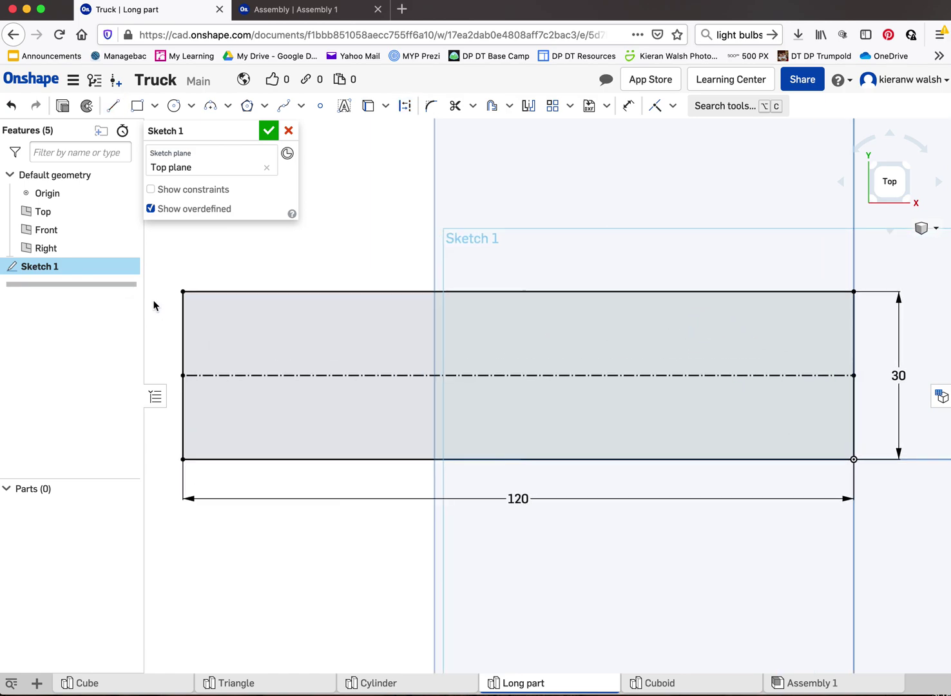
Place the first 12 mm circle centred on the construction centreline
{"action": "left_click", "coordinate": [172, 106]}
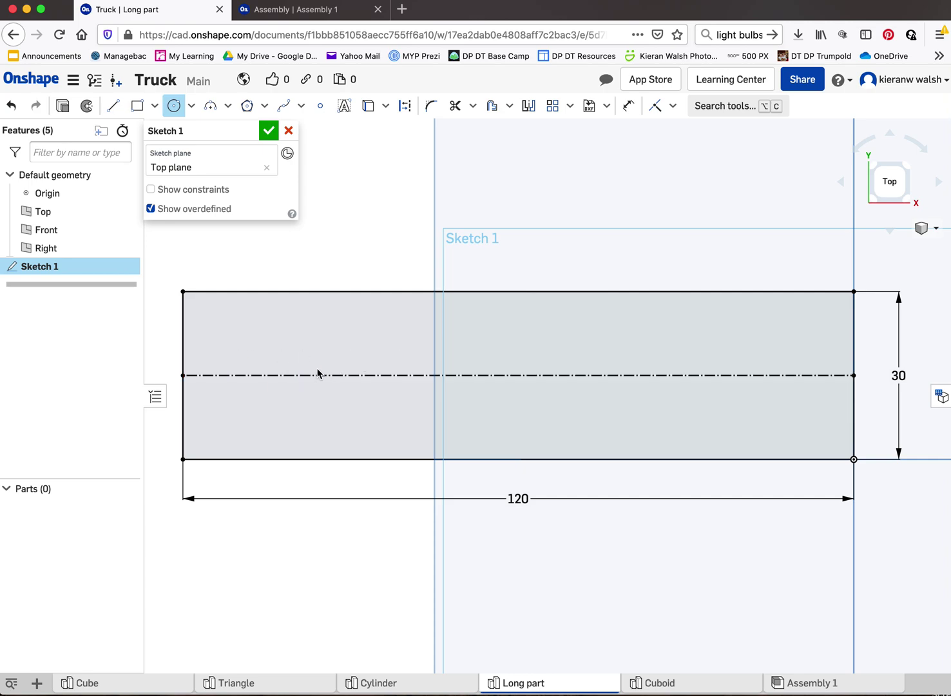
{"action": "left_click", "coordinate": [290, 375]}
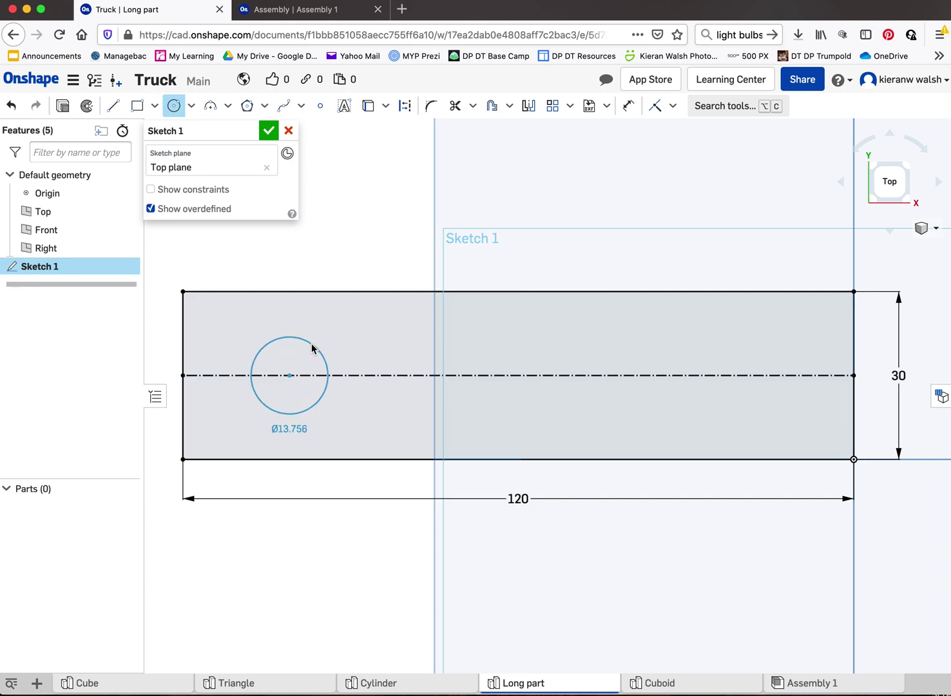
{"action": "left_click", "coordinate": [313, 349]}
{"action": "type", "text": "12"}
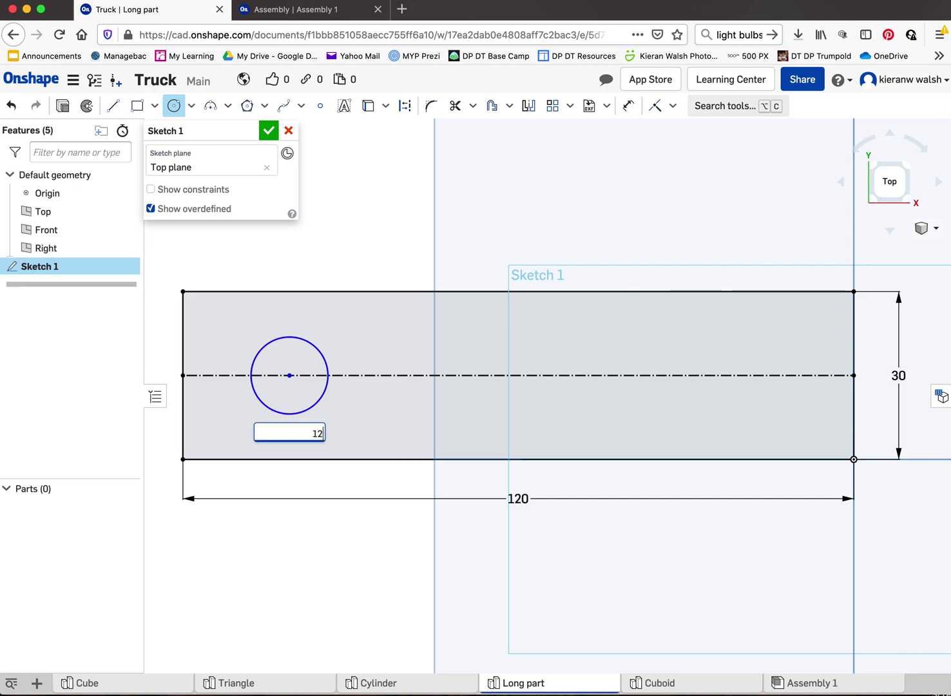
{"action": "key", "text": "Return"}
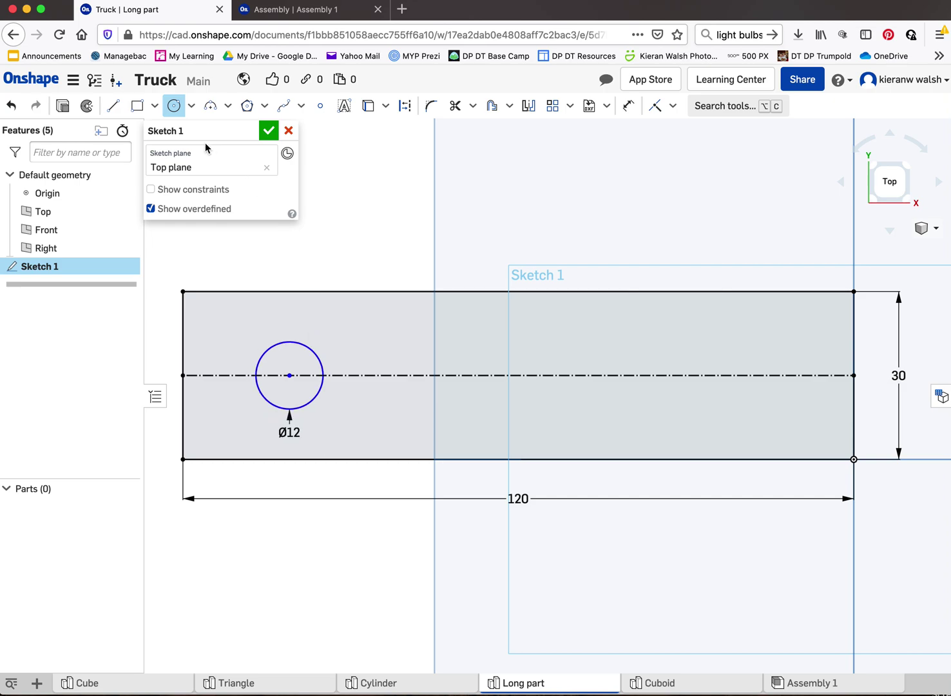
{"action": "left_click", "coordinate": [173, 105]}
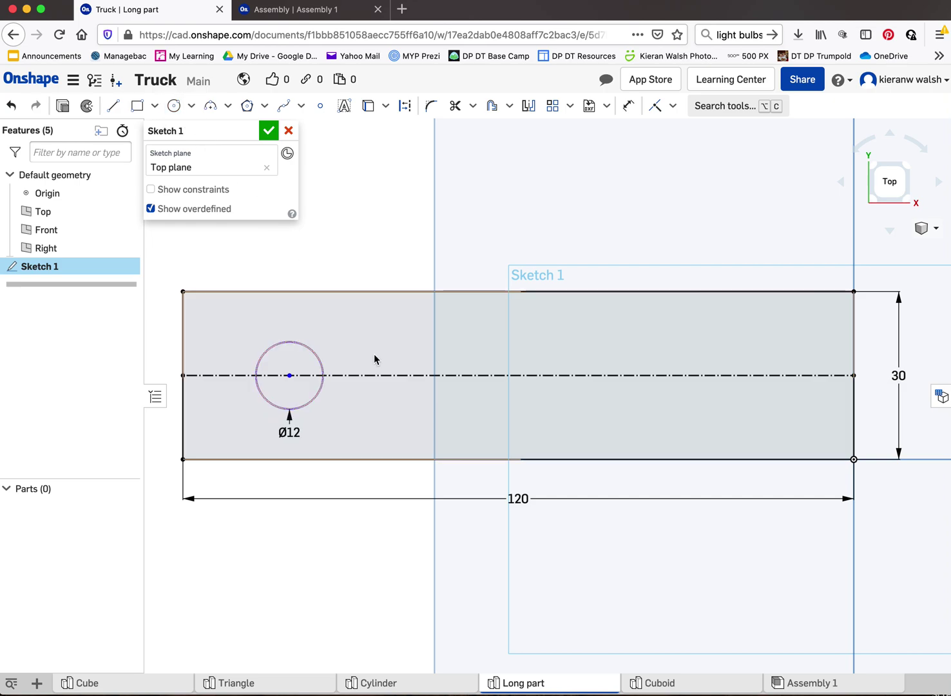
{"action": "left_click", "coordinate": [438, 374]}
{"action": "key", "text": "d"}
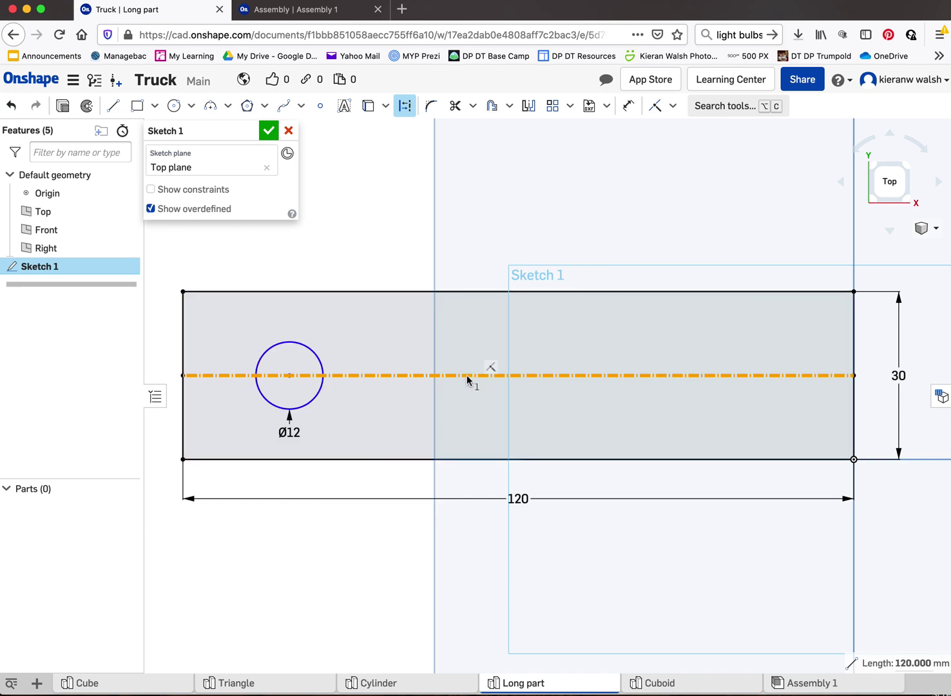
Add a second 12 mm circle on the centreline and convert it from construction to solid geometry
{"action": "left_click", "coordinate": [174, 106]}
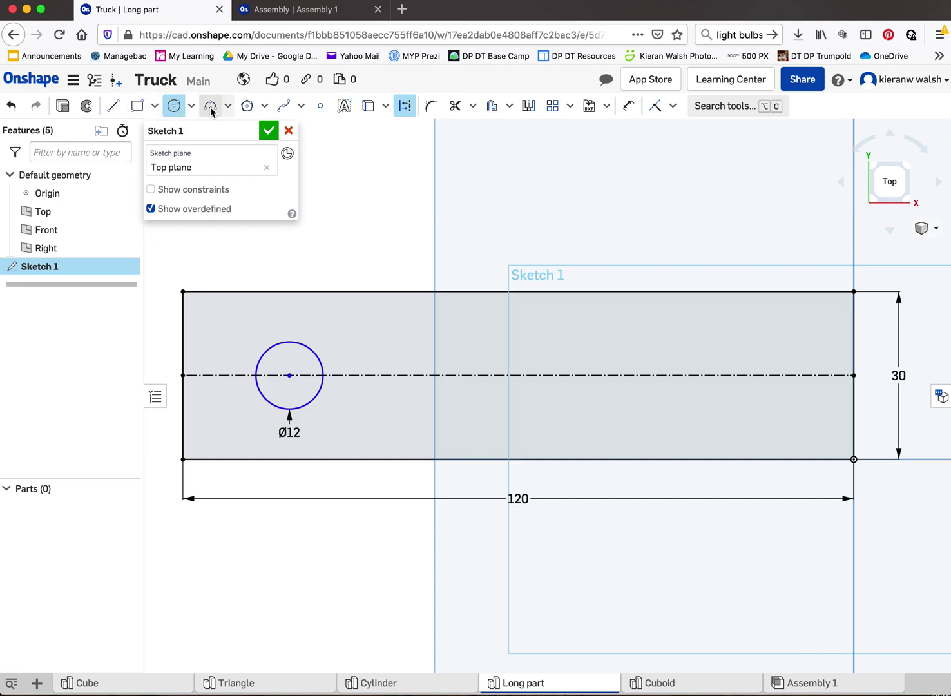
{"action": "left_click", "coordinate": [419, 375]}
{"action": "type", "text": "12"}
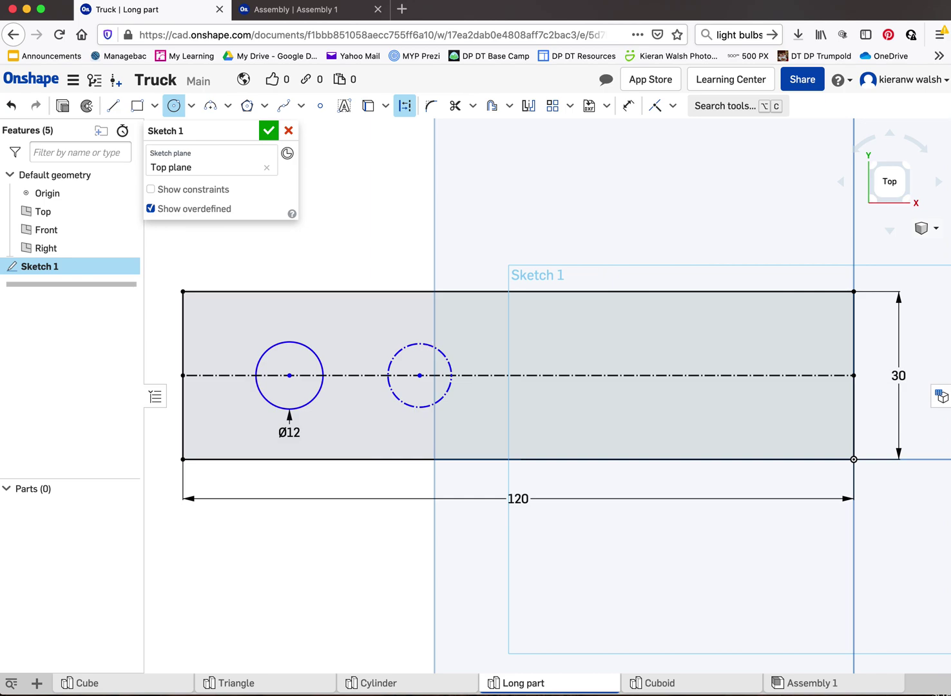
{"action": "key", "text": "Return"}
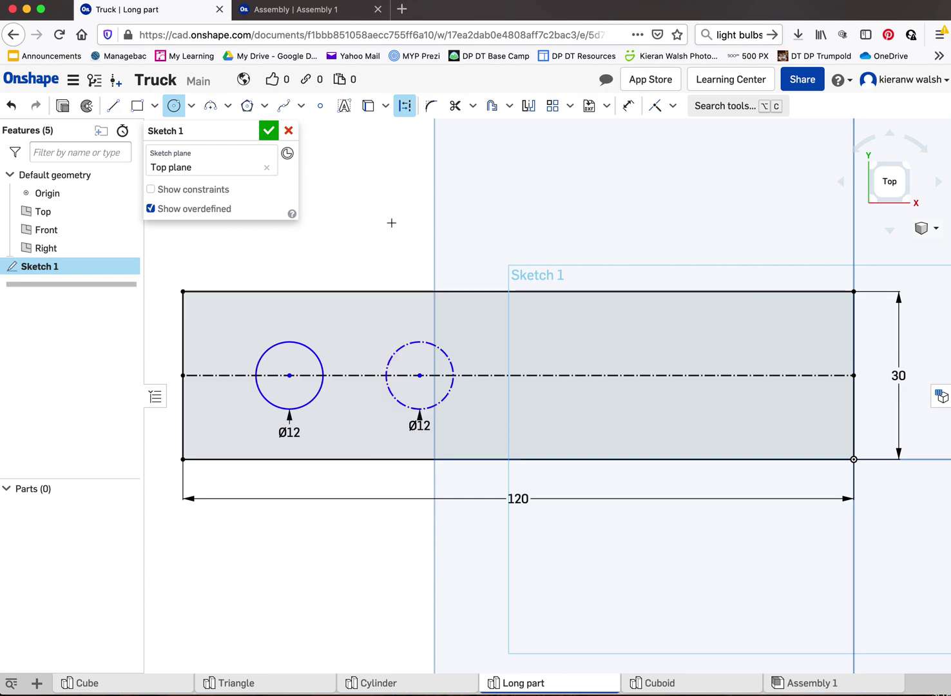
{"action": "left_click", "coordinate": [404, 108]}
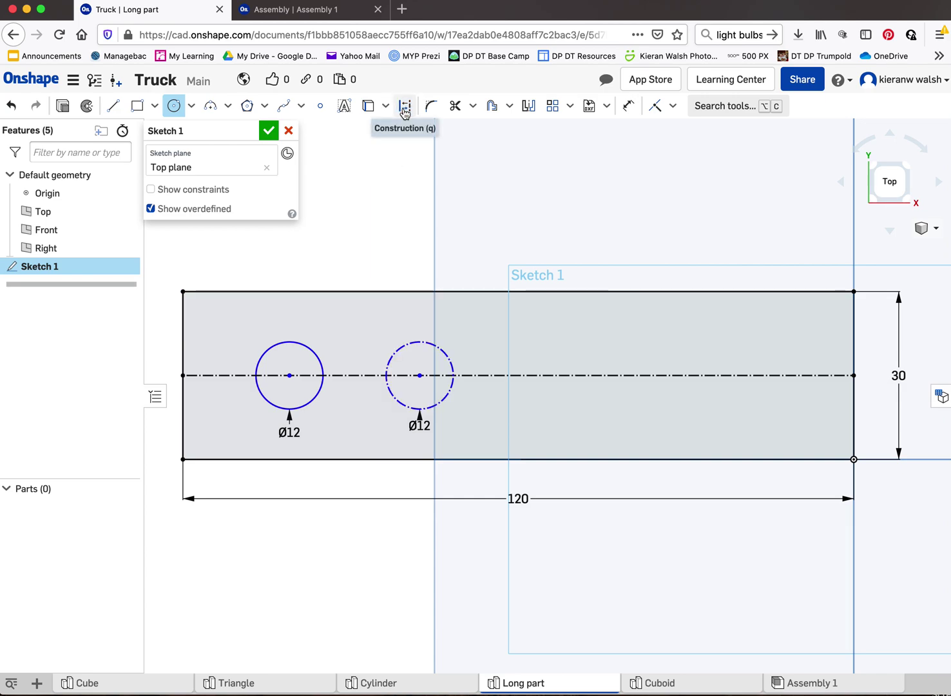
{"action": "key", "text": "Escape"}
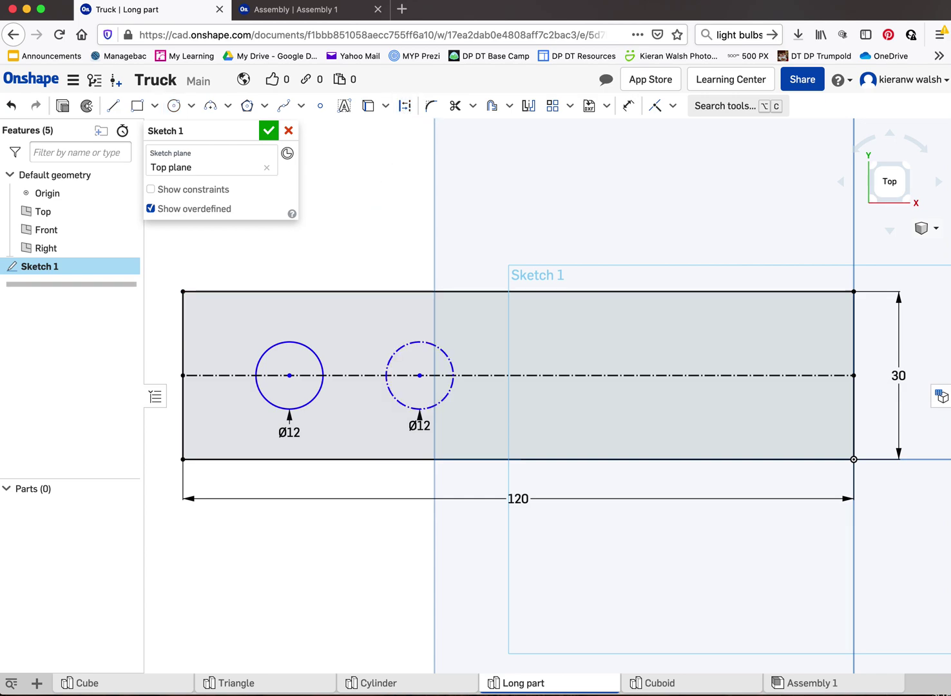
{"action": "left_click", "coordinate": [390, 353]}
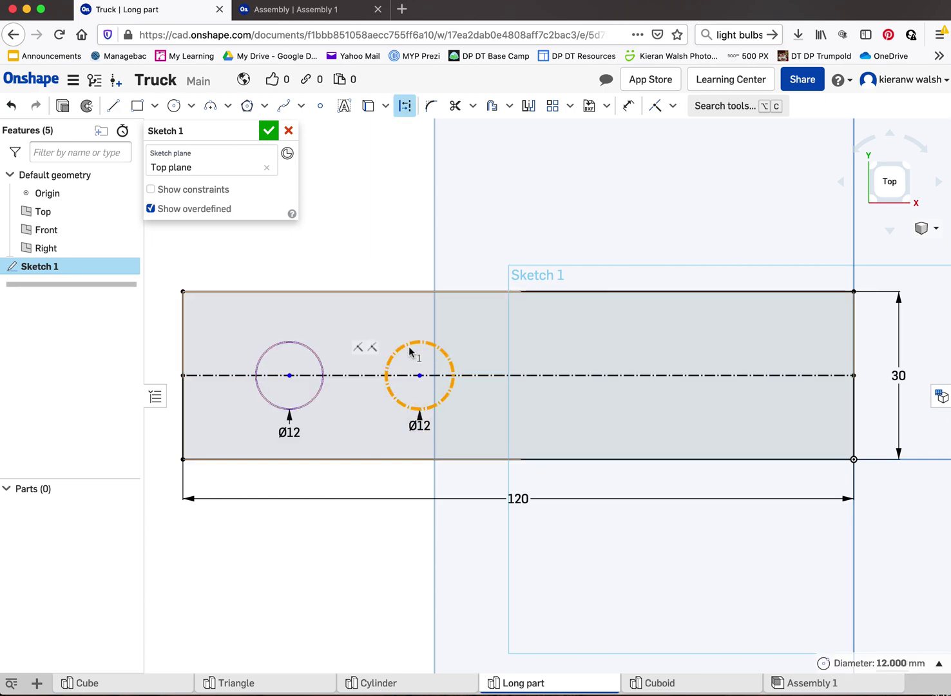
{"action": "left_click", "coordinate": [404, 110]}
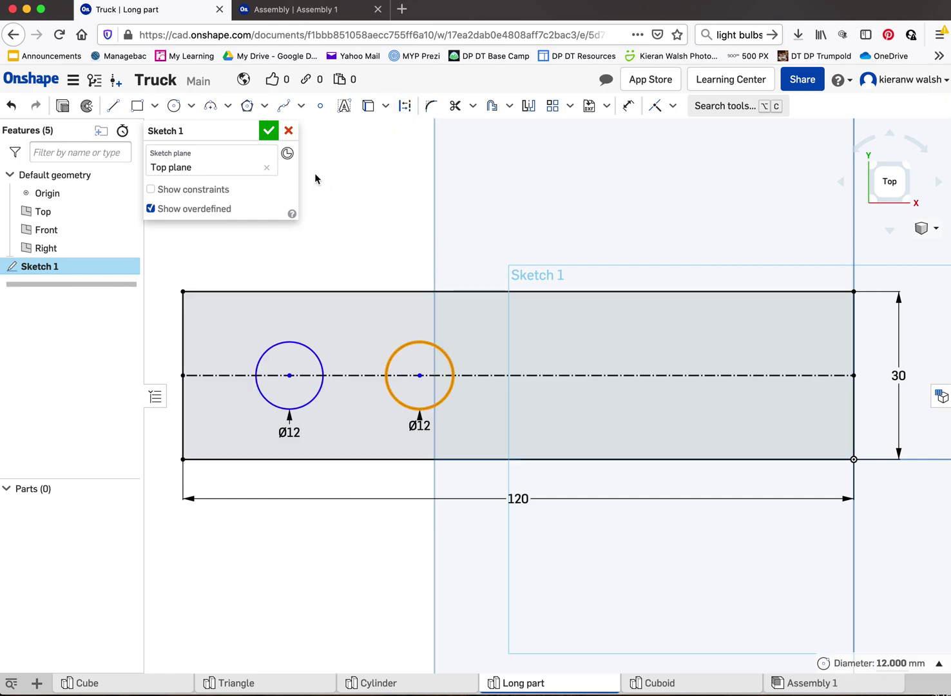
Add the third and fourth 12 mm circles along the centreline toward the right end
{"action": "left_click", "coordinate": [173, 106]}
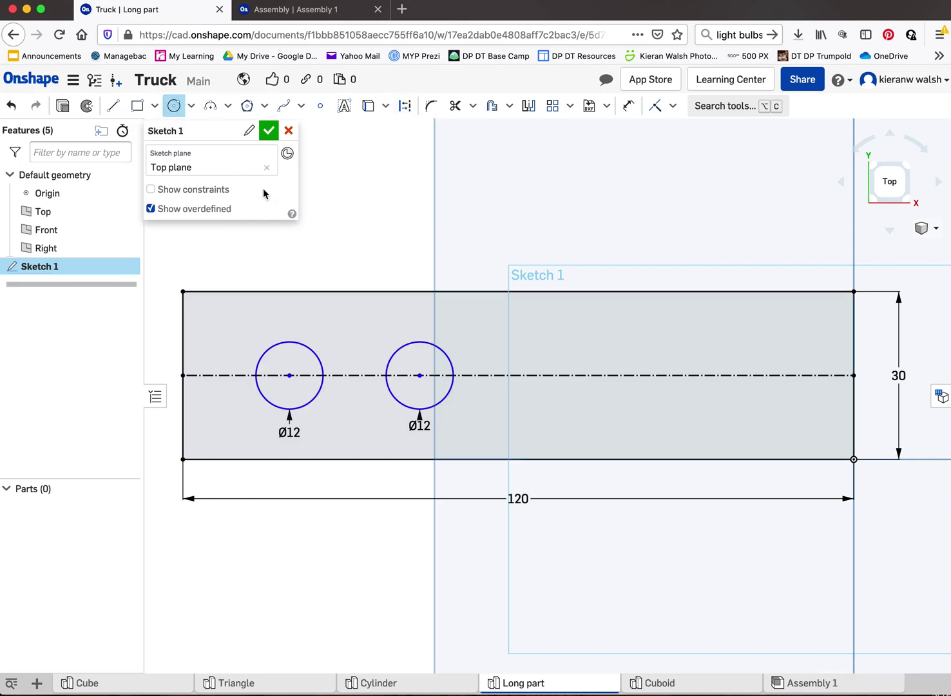
{"action": "left_click", "coordinate": [576, 375]}
{"action": "left_click", "coordinate": [583, 342]}
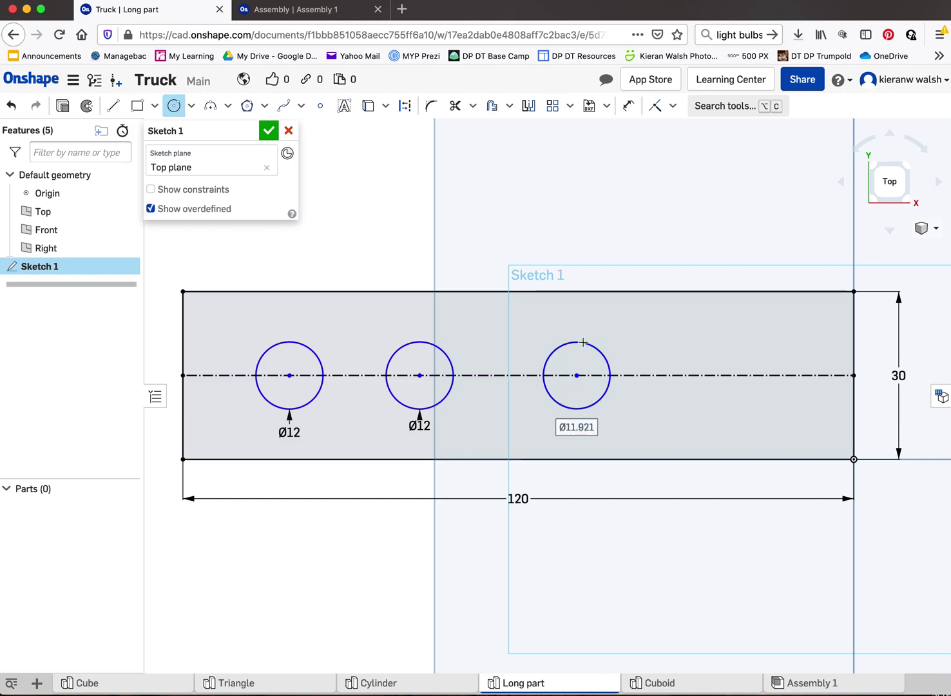
{"action": "type", "text": "12"}
{"action": "key", "text": "Return"}
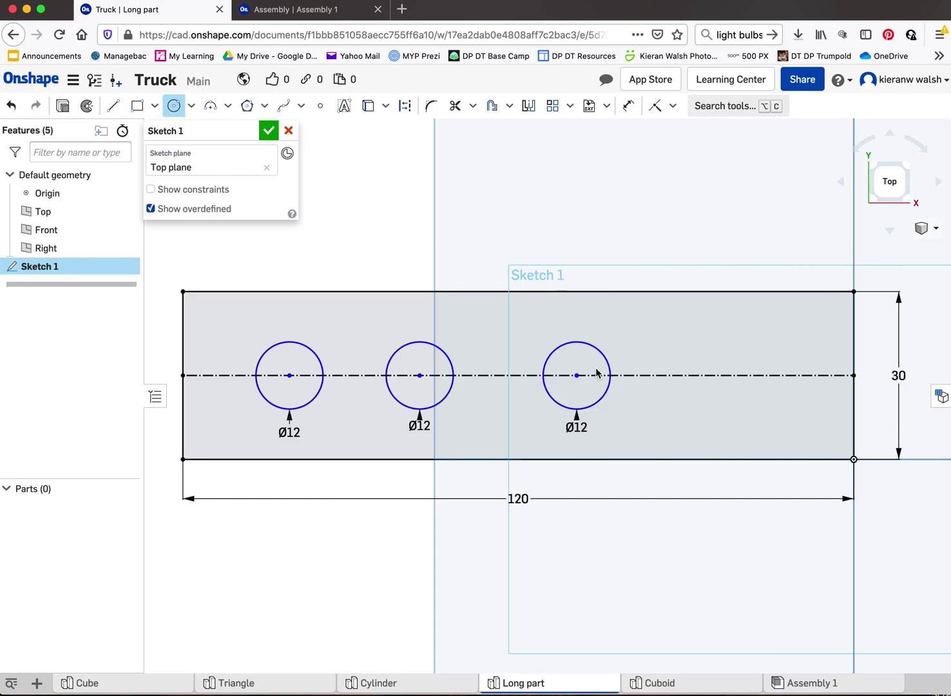
{"action": "scroll", "coordinate": [595, 373], "scroll_direction": "up", "scroll_amount": 10}
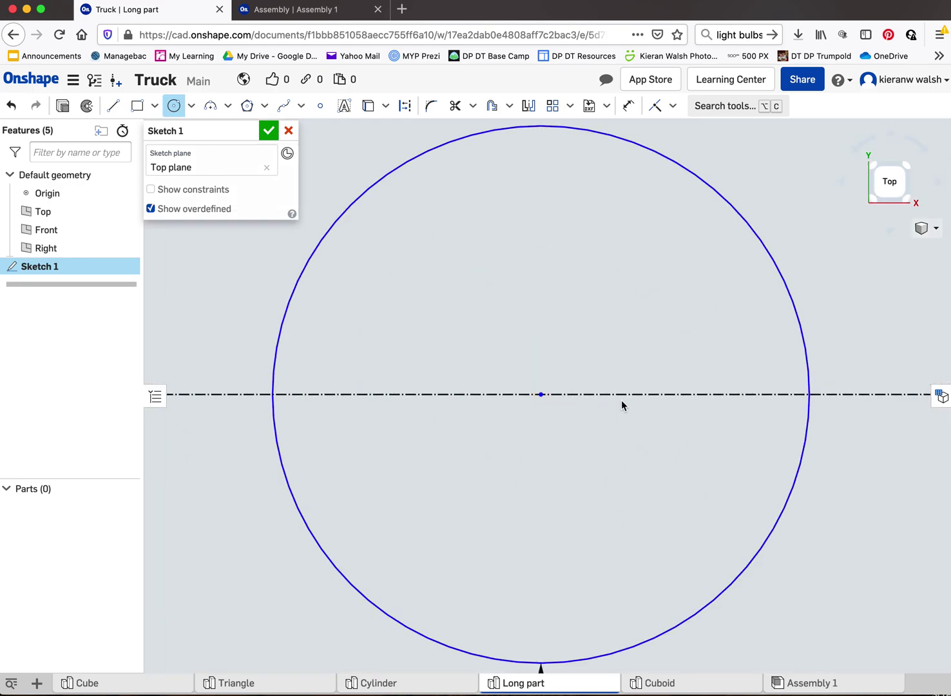
{"action": "key", "text": "f"}
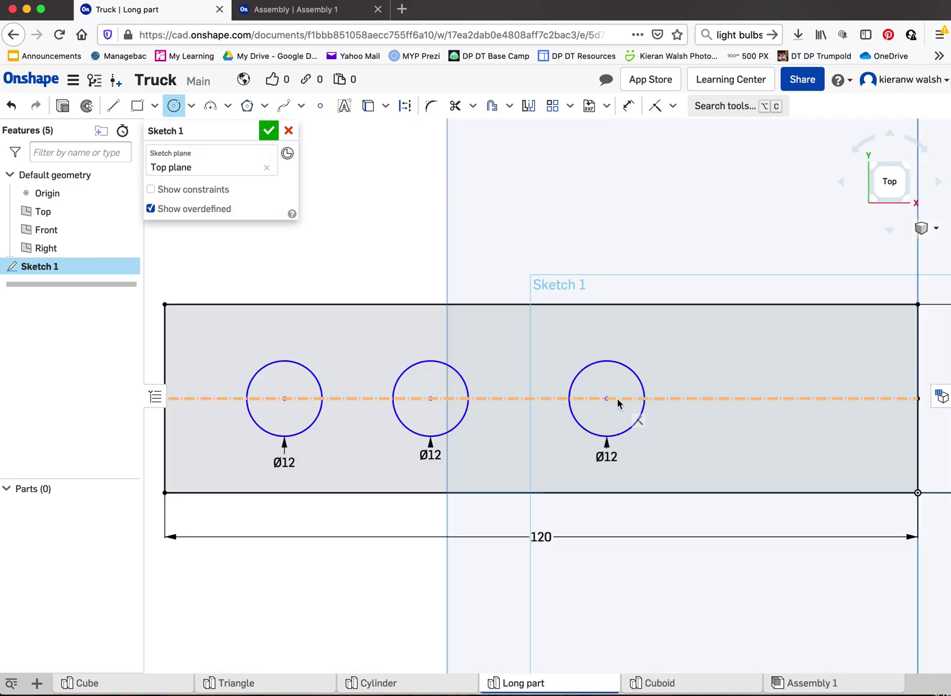
{"action": "left_click", "coordinate": [176, 106]}
{"action": "left_click", "coordinate": [754, 398]}
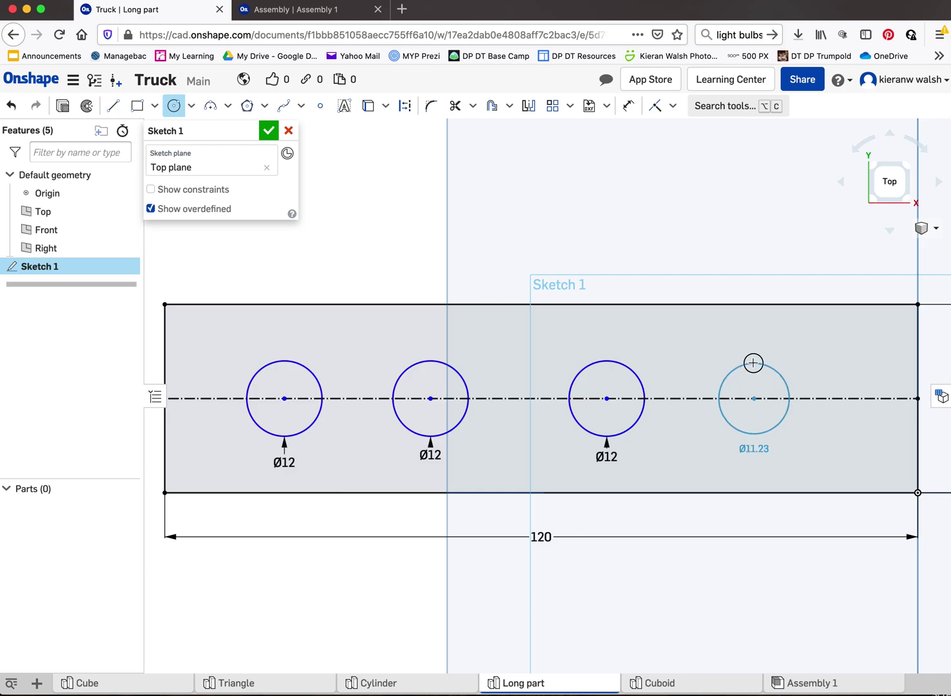
{"action": "left_click", "coordinate": [753, 363]}
{"action": "type", "text": "12"}
{"action": "key", "text": "Return"}
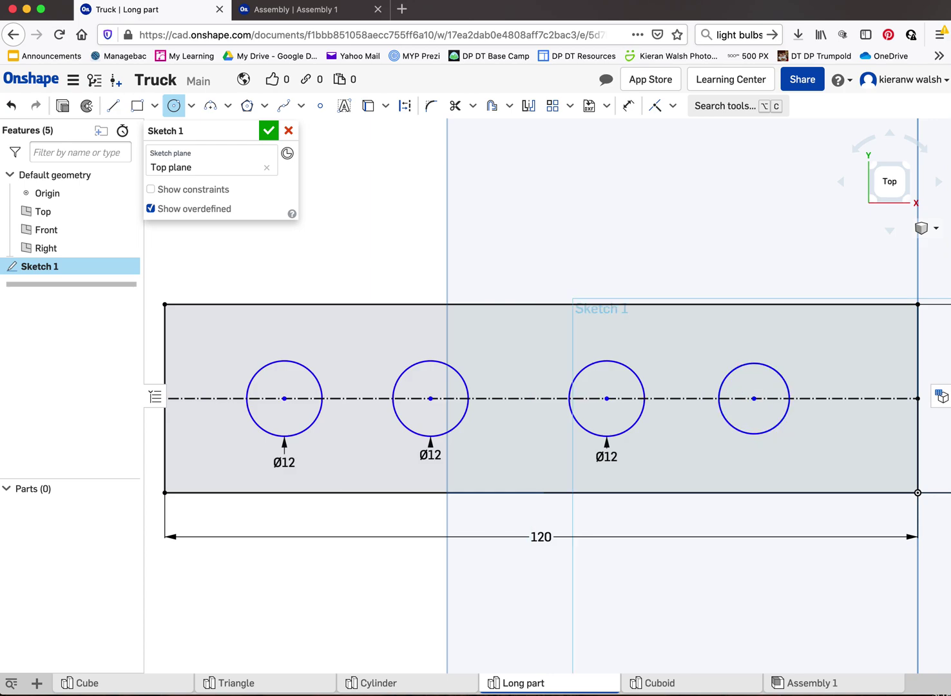
{"action": "scroll", "coordinate": [477, 420], "scroll_direction": "down", "scroll_amount": 3}
{"action": "scroll", "coordinate": [476, 420], "scroll_direction": "up", "scroll_amount": 3}
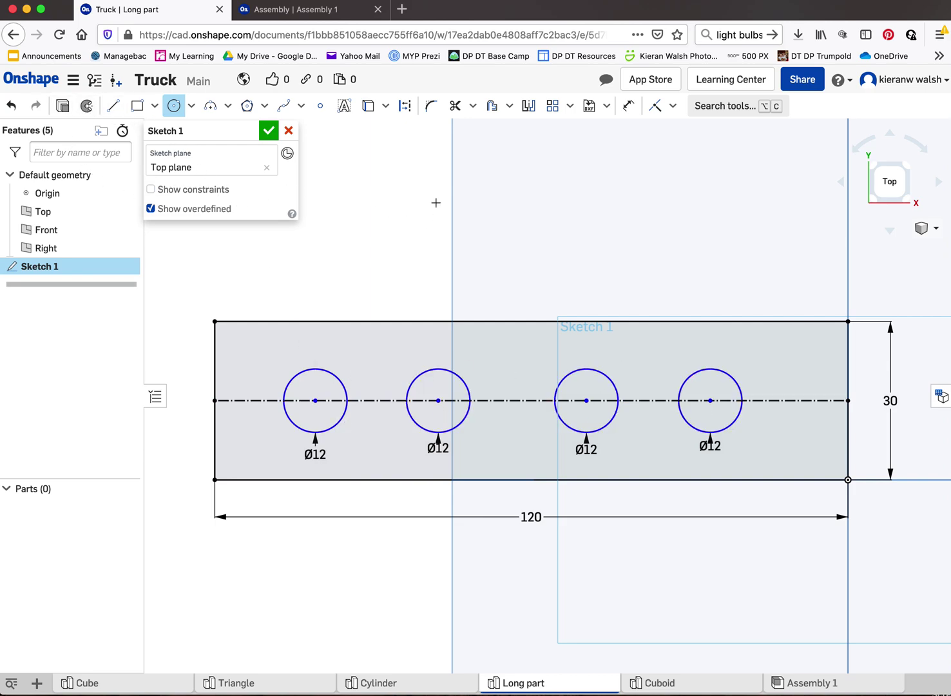
Dimension the end holes 15 mm from the bar's left and right edges
{"action": "left_click", "coordinate": [628, 109]}
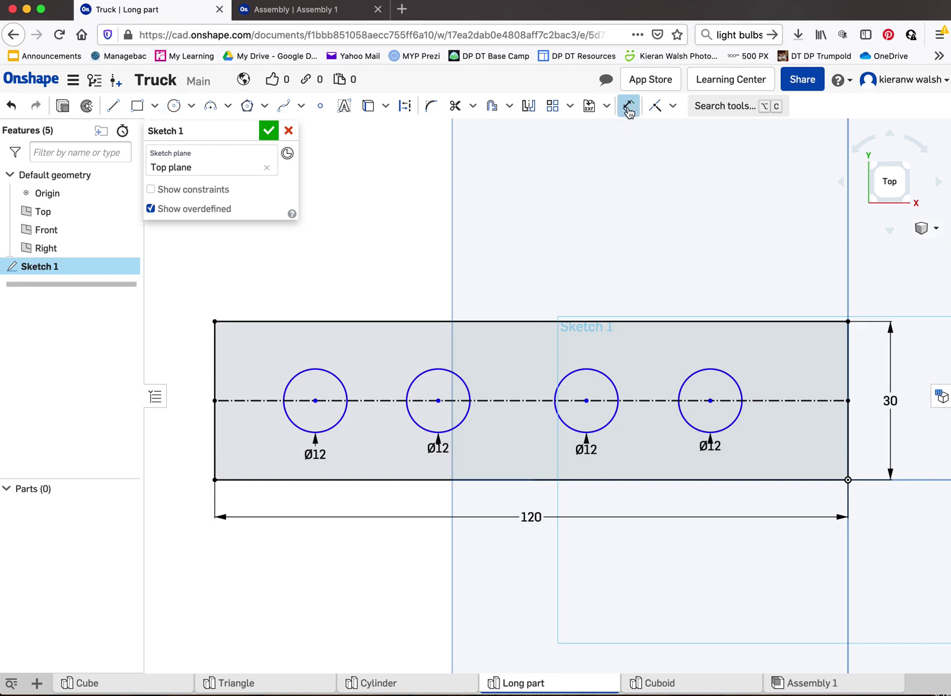
{"action": "left_click", "coordinate": [214, 354]}
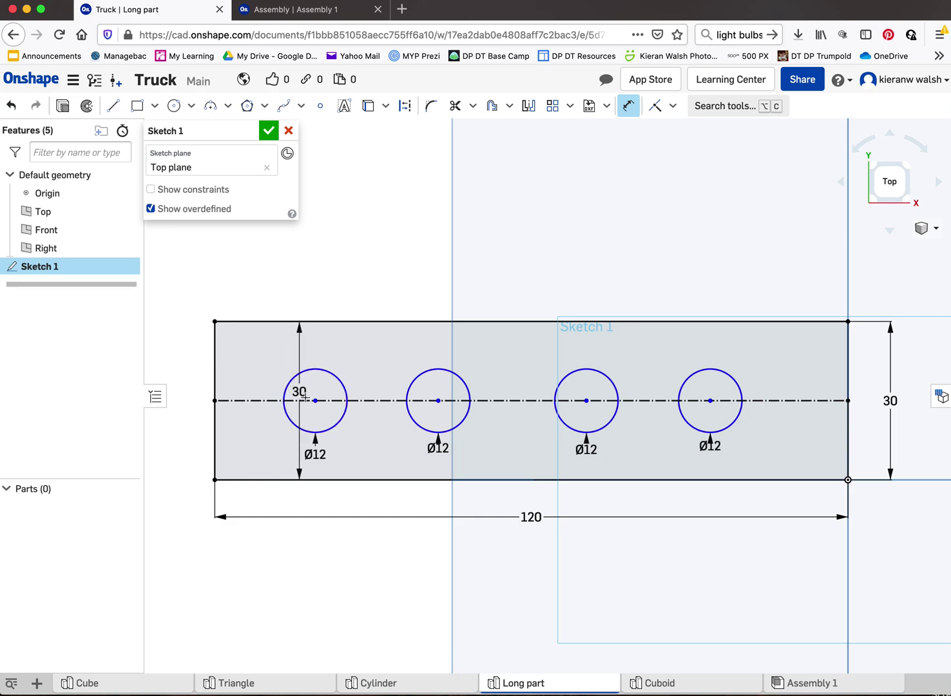
{"action": "left_click", "coordinate": [315, 401]}
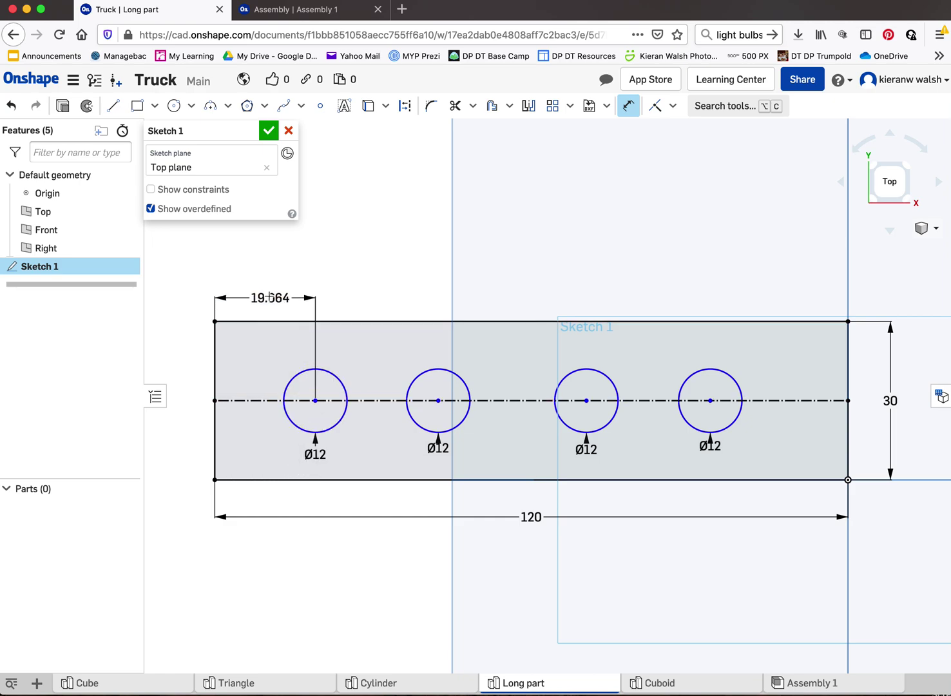
{"action": "left_click", "coordinate": [269, 293]}
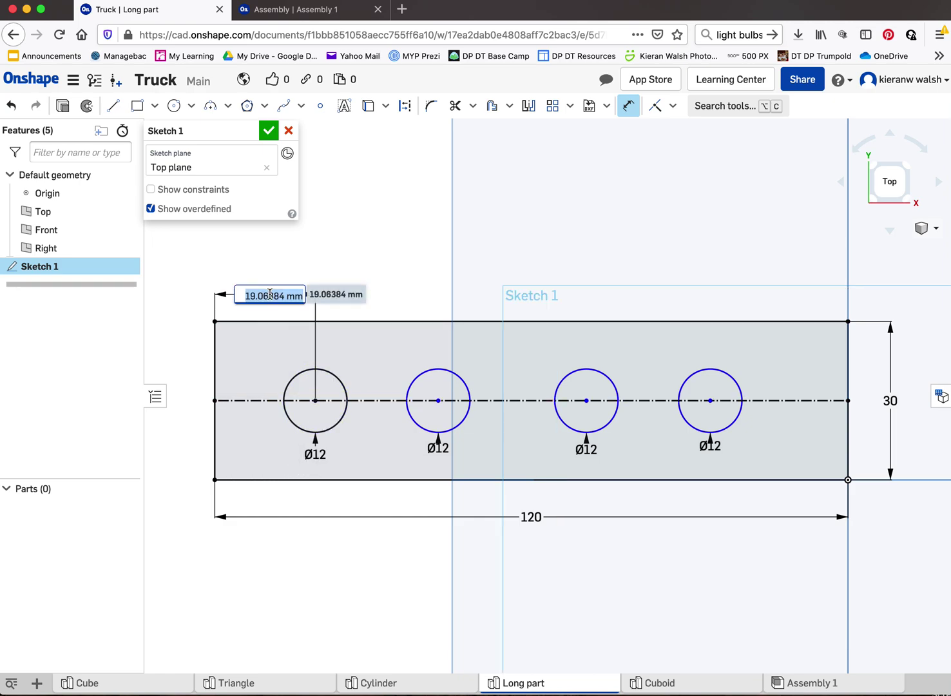
{"action": "type", "text": "15"}
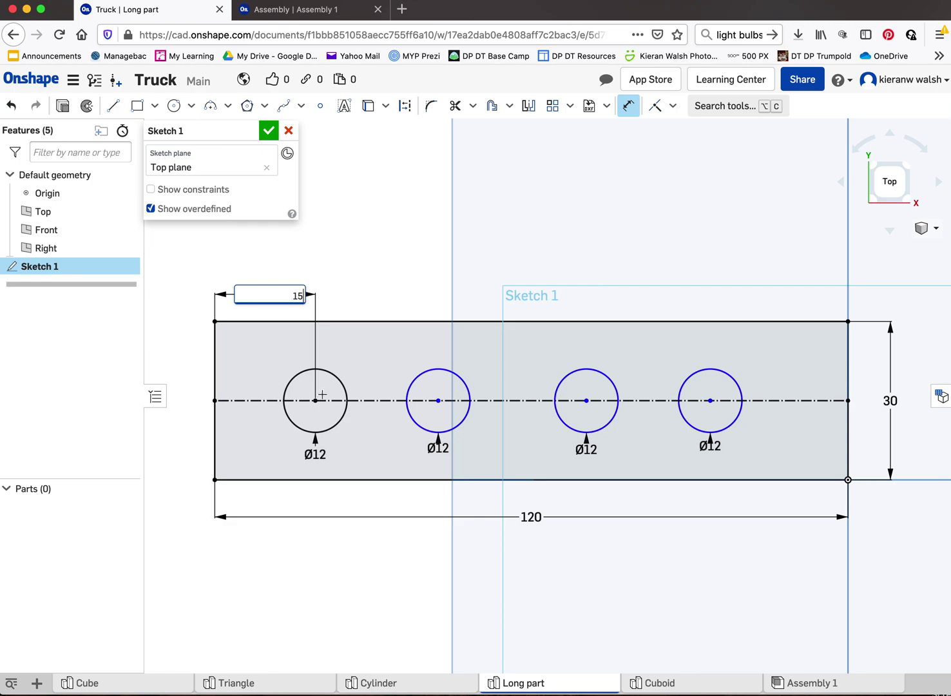
{"action": "key", "text": "Return"}
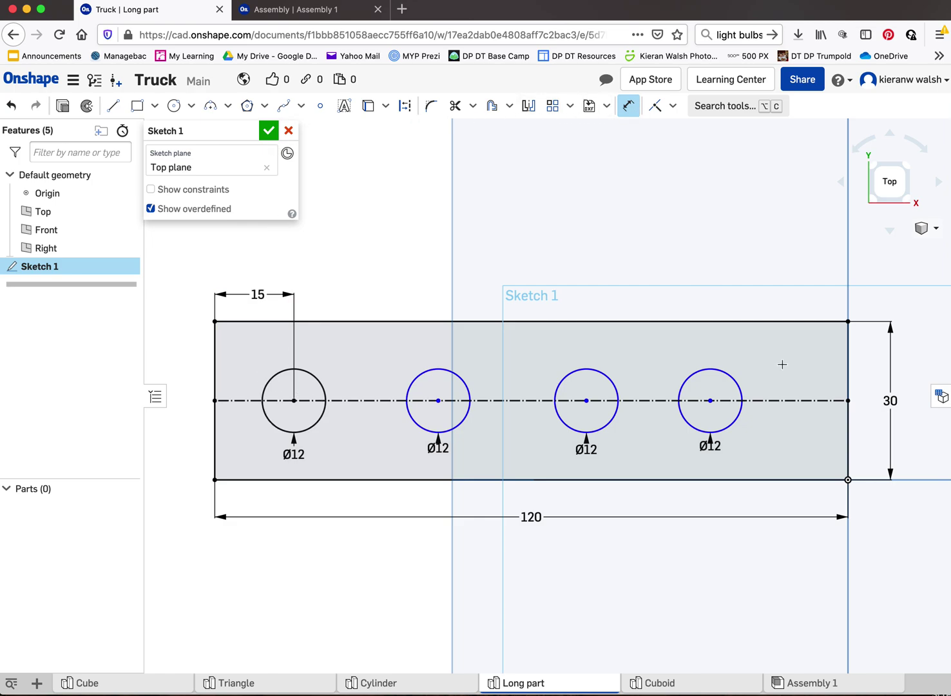
{"action": "left_click", "coordinate": [848, 387]}
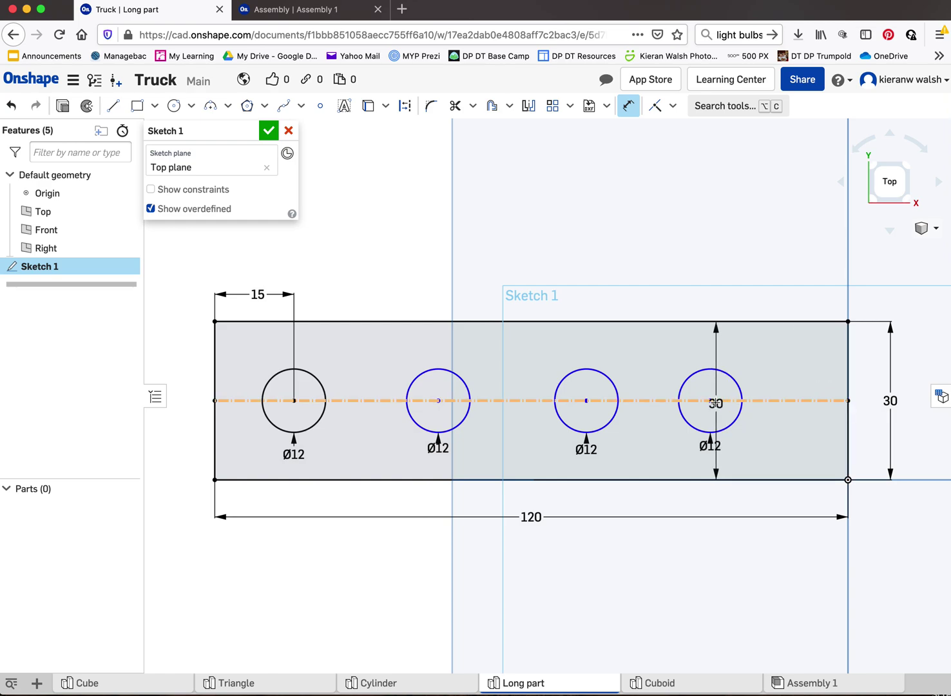
{"action": "left_click", "coordinate": [711, 400]}
{"action": "left_click", "coordinate": [721, 282]}
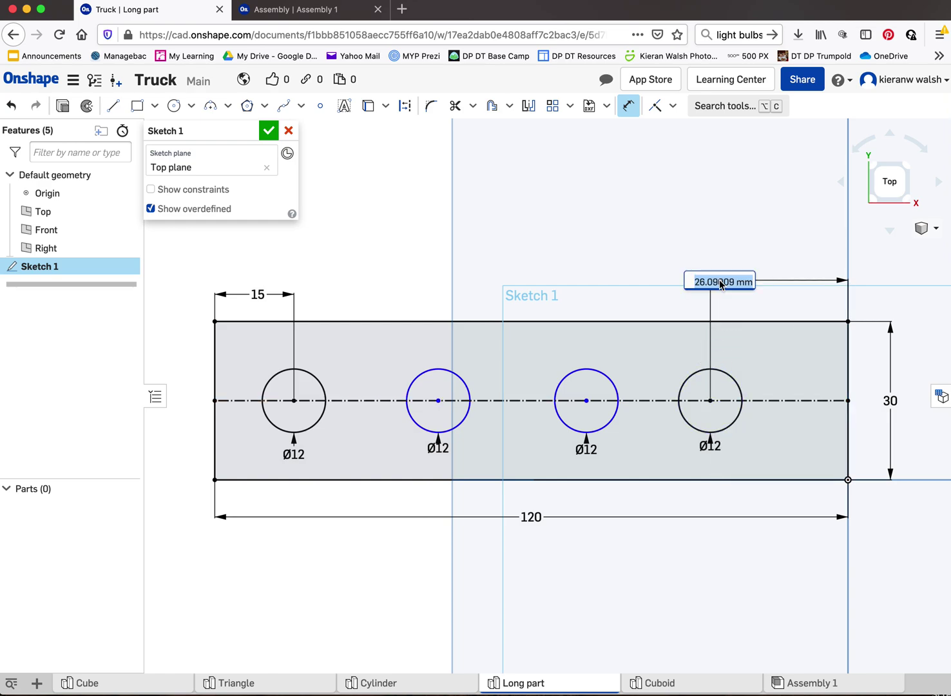
{"action": "type", "text": "1"}
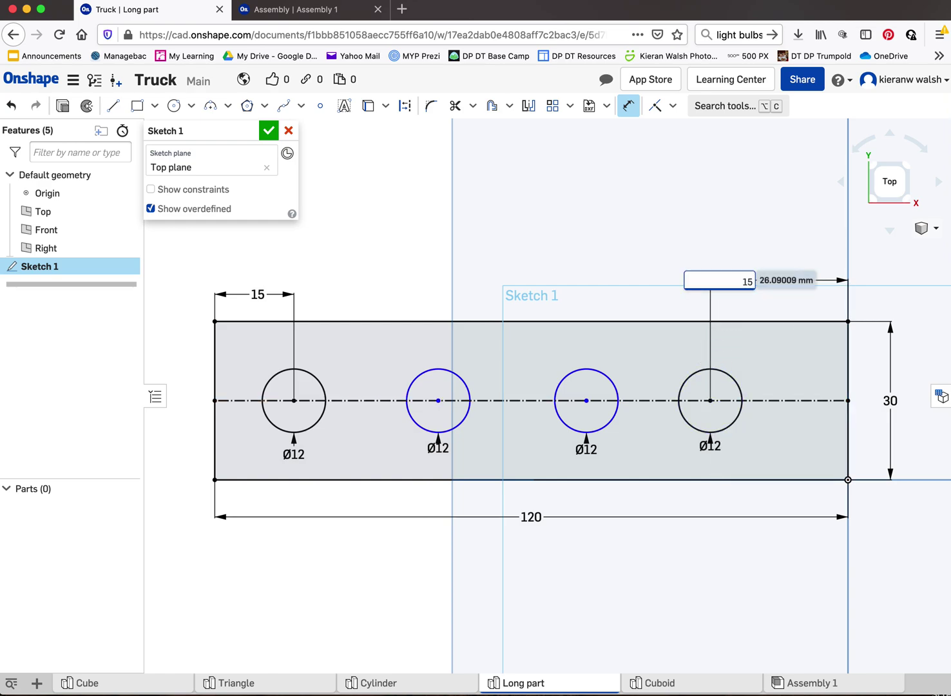
{"action": "type", "text": "5"}
{"action": "key", "text": "Return"}
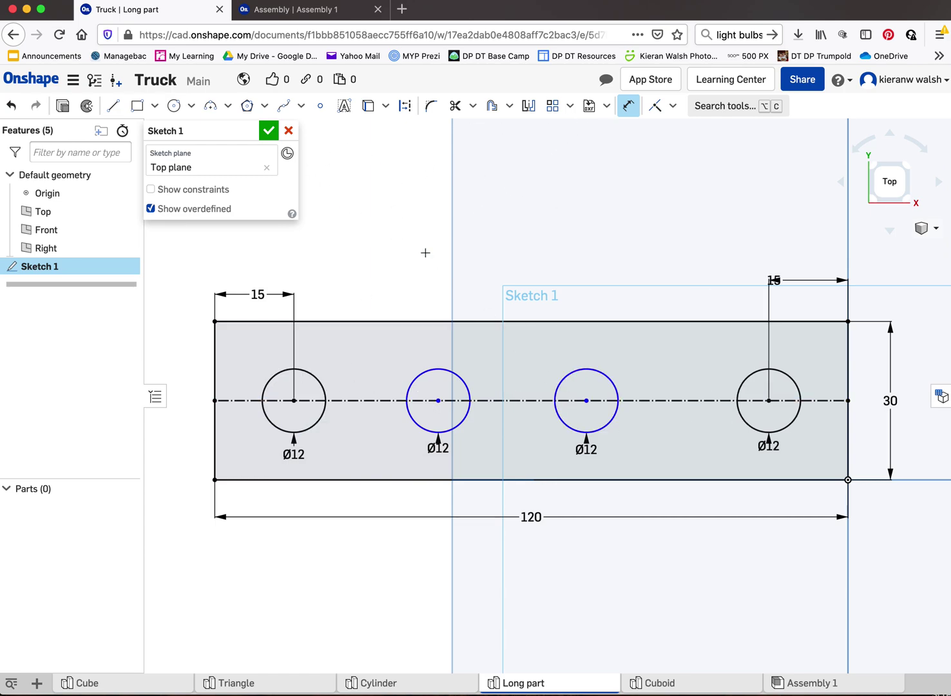
Set the spacing between the first and second hole centres to 30 mm
{"action": "left_click", "coordinate": [294, 400]}
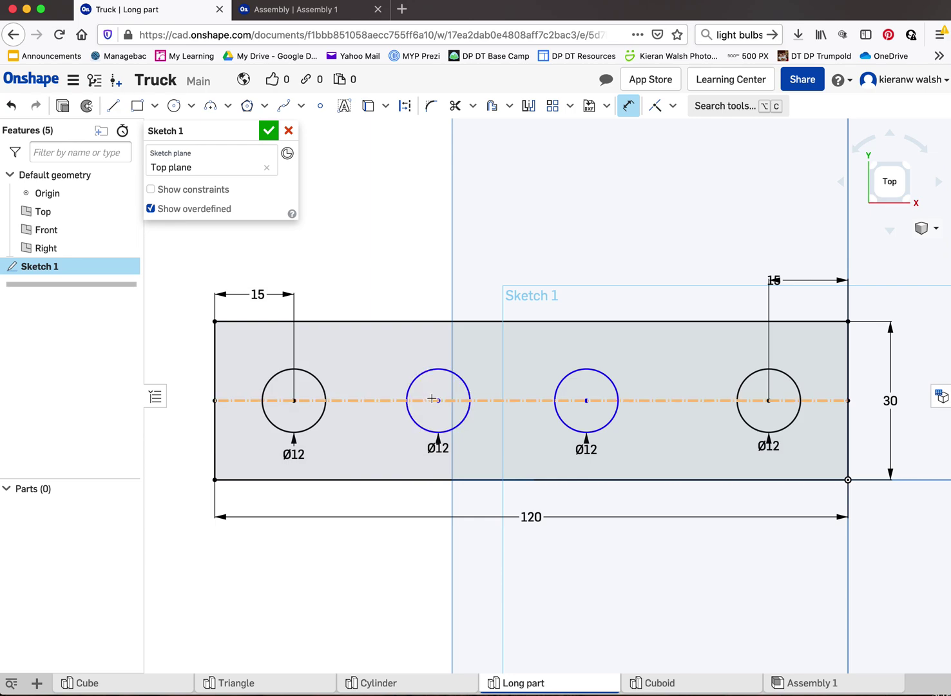
{"action": "left_click", "coordinate": [438, 400]}
{"action": "left_click", "coordinate": [403, 290]}
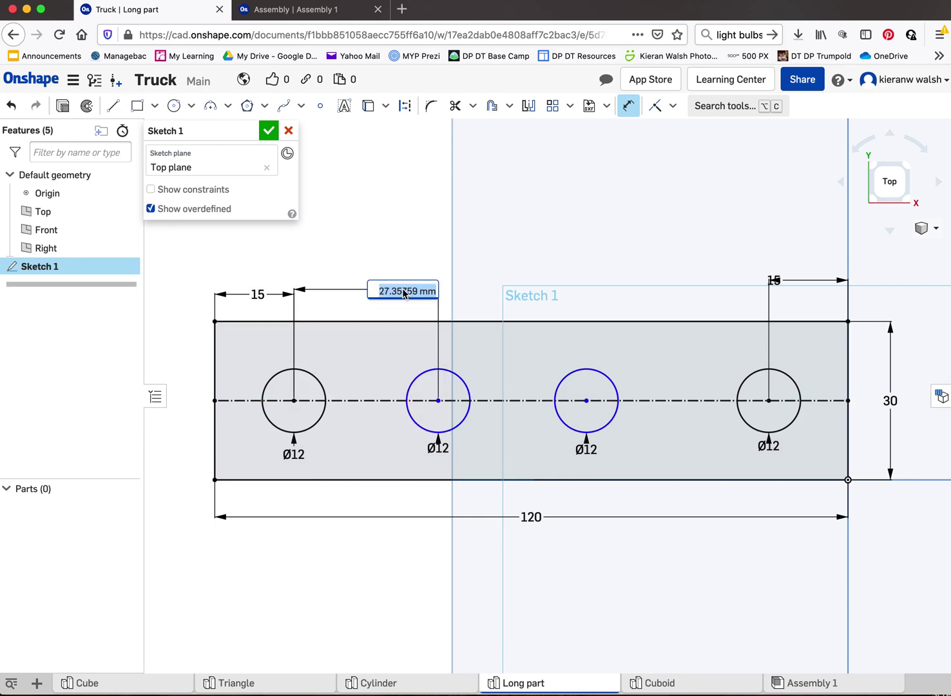
{"action": "key", "text": "BackSpace"}
{"action": "key", "text": "Escape"}
{"action": "double_click", "coordinate": [404, 289]}
{"action": "type", "text": "30"}
{"action": "key", "text": "Return"}
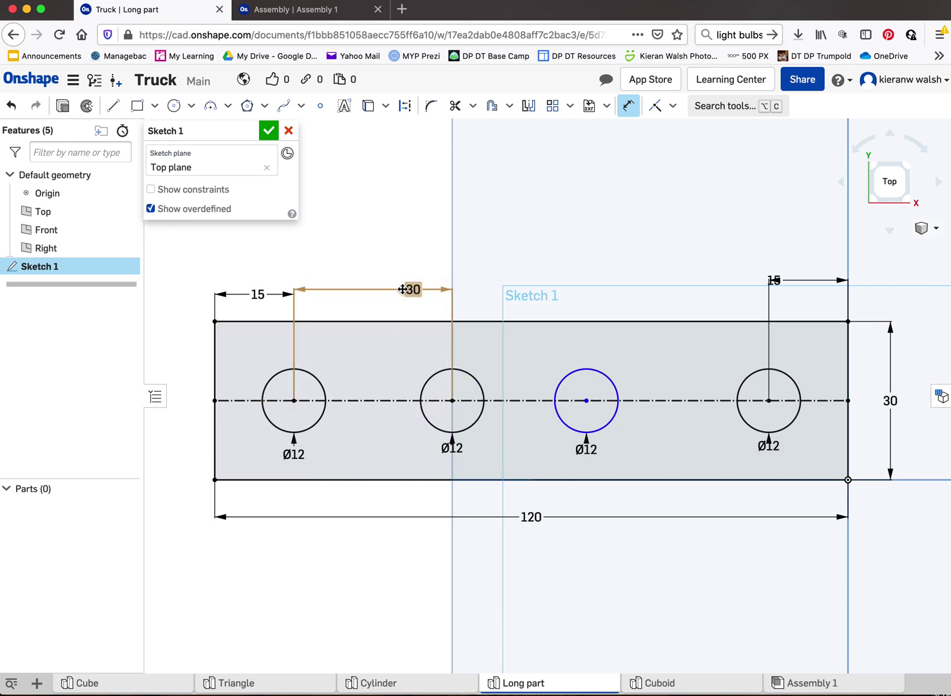
Dimension the remaining two hole gaps at 30 mm and finish the sketch
{"action": "left_click", "coordinate": [453, 400]}
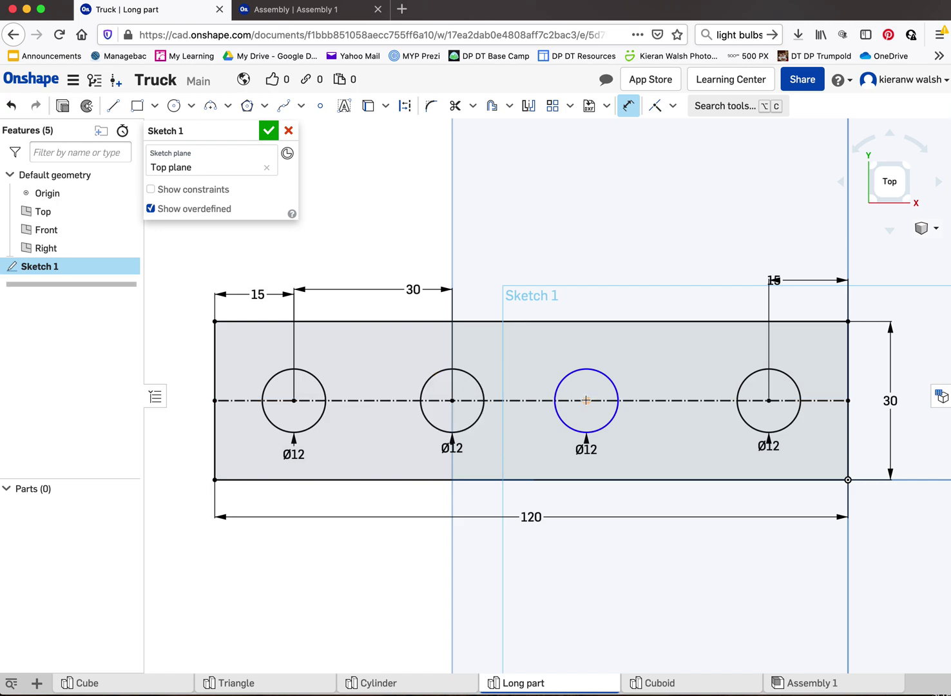
{"action": "left_click", "coordinate": [586, 400]}
{"action": "left_click", "coordinate": [545, 286]}
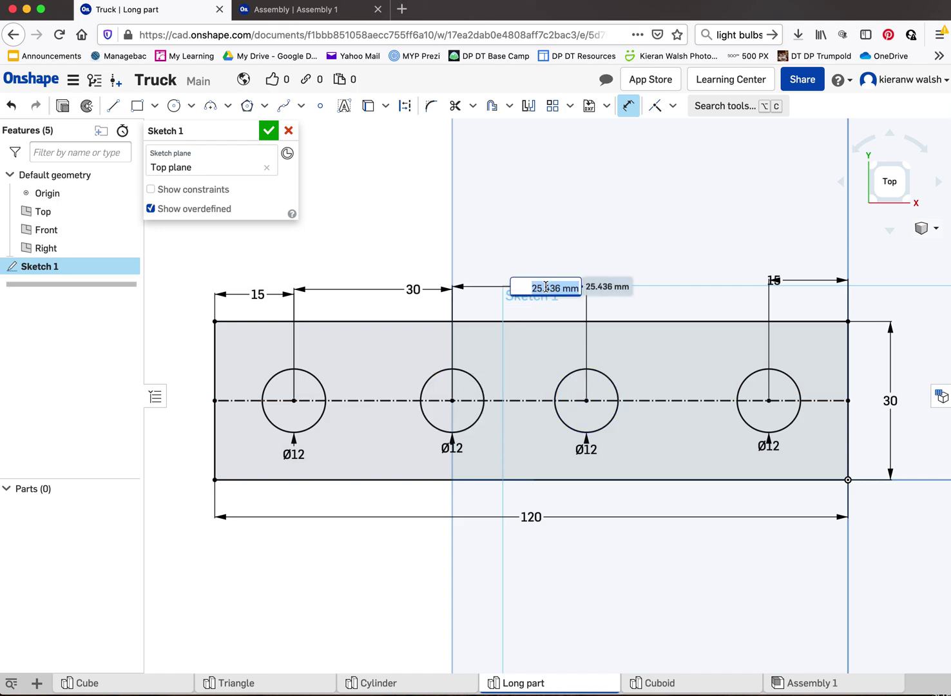
{"action": "key", "text": "BackSpace"}
{"action": "key", "text": "Escape"}
{"action": "type", "text": "30"}
{"action": "key", "text": "Return"}
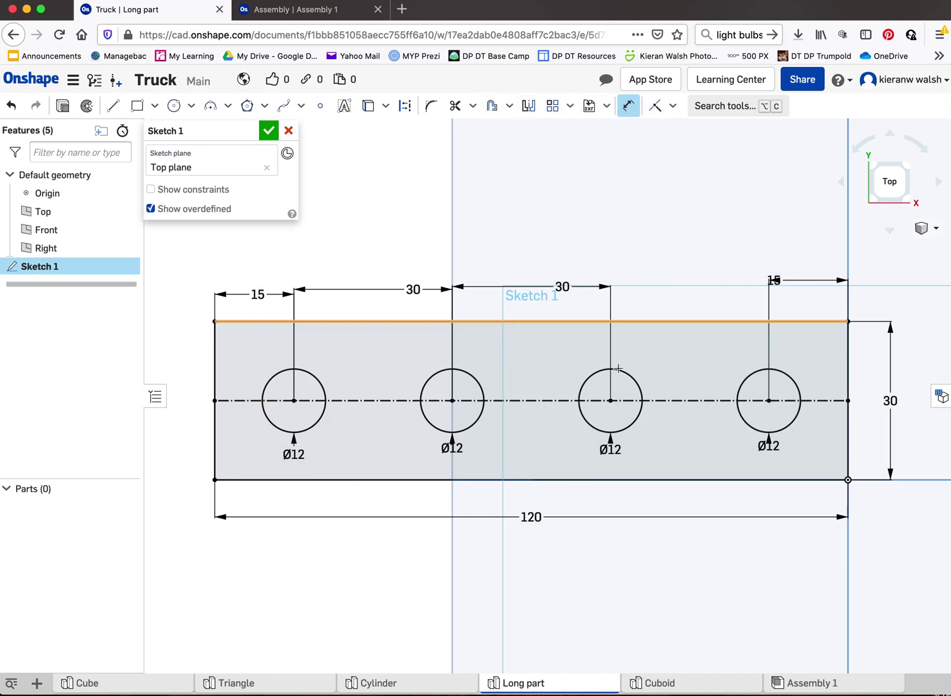
{"action": "left_click", "coordinate": [768, 400]}
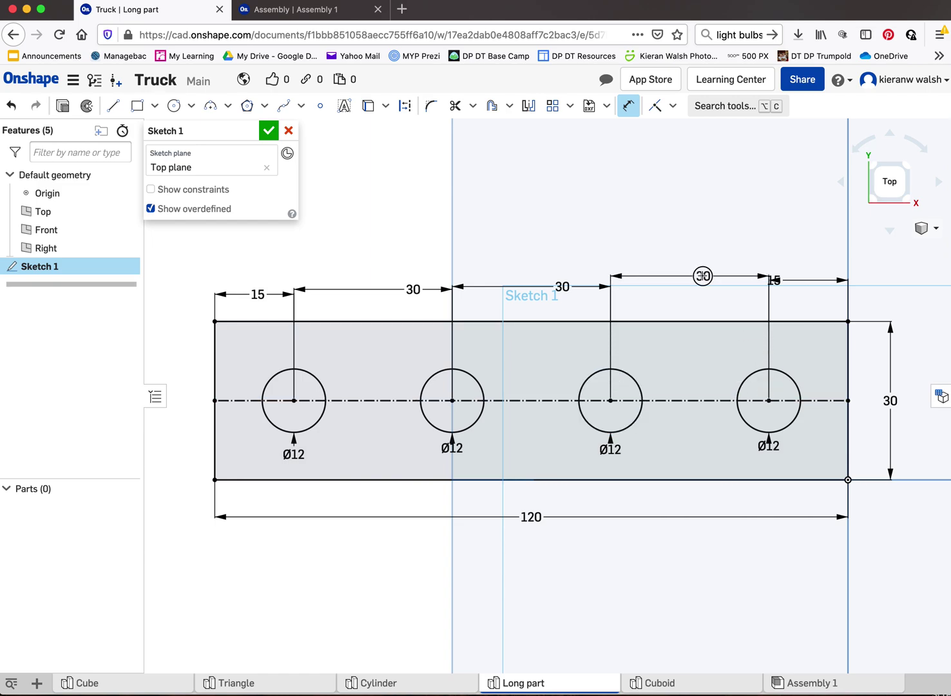
{"action": "double_click", "coordinate": [702, 277]}
{"action": "key", "text": "Return"}
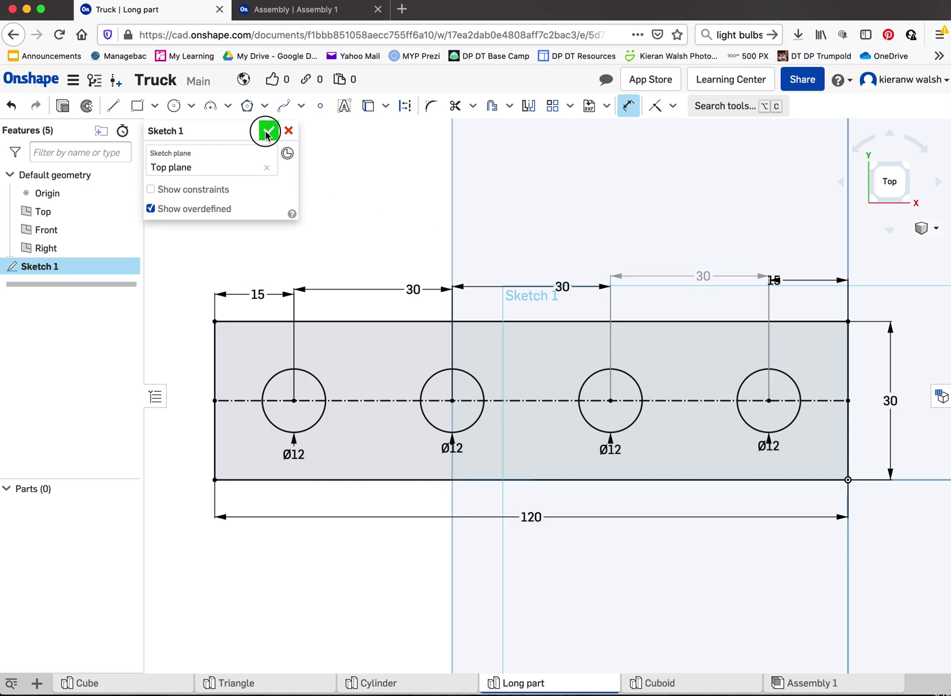
{"action": "left_click", "coordinate": [268, 131]}
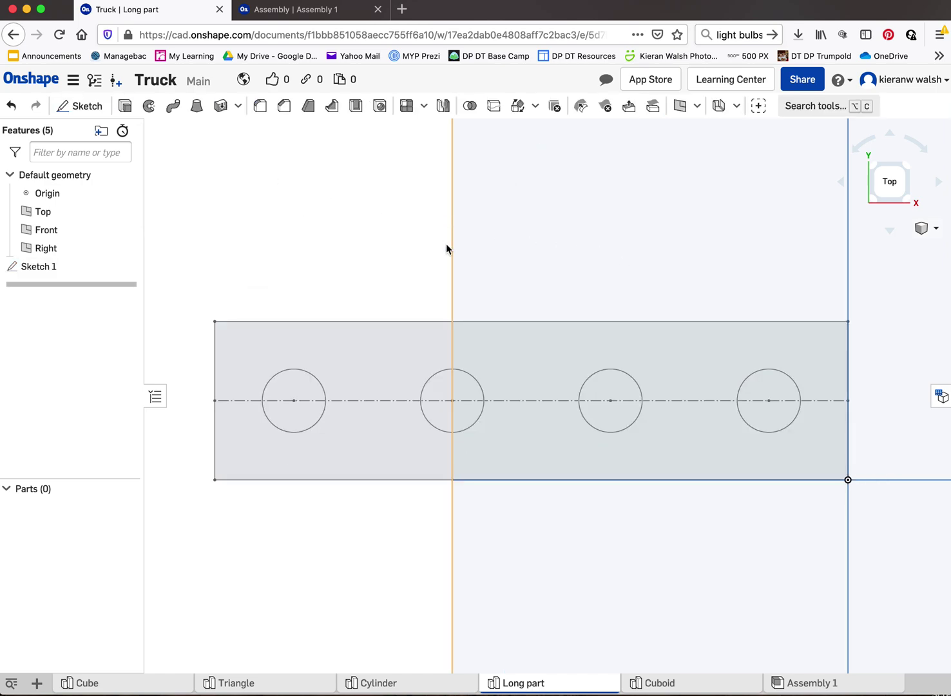
Extrude the bar sketch 8 mm deep into a solid part with four holes
{"action": "mouse_move", "coordinate": [449, 328]}
{"action": "right_mouse_down"}
{"action": "mouse_move", "coordinate": [451, 279]}
{"action": "mouse_move", "coordinate": [462, 284]}
{"action": "mouse_move", "coordinate": [452, 284]}
{"action": "mouse_move", "coordinate": [461, 309]}
{"action": "right_mouse_up"}
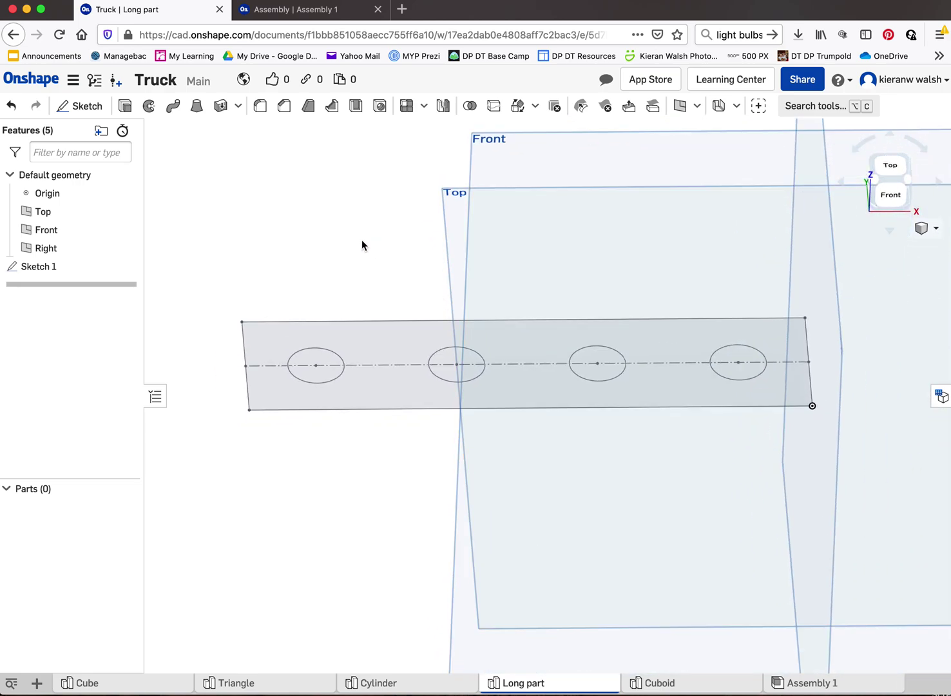
{"action": "mouse_move", "coordinate": [413, 341]}
{"action": "right_mouse_down"}
{"action": "mouse_move", "coordinate": [427, 346]}
{"action": "mouse_move", "coordinate": [287, 258]}
{"action": "mouse_move", "coordinate": [395, 326]}
{"action": "mouse_move", "coordinate": [384, 340]}
{"action": "mouse_move", "coordinate": [371, 312]}
{"action": "mouse_move", "coordinate": [376, 325]}
{"action": "right_mouse_up"}
{"action": "mouse_move", "coordinate": [428, 353]}
{"action": "right_mouse_down"}
{"action": "mouse_move", "coordinate": [460, 329]}
{"action": "mouse_move", "coordinate": [451, 348]}
{"action": "right_mouse_up"}
{"action": "left_click", "coordinate": [125, 106]}
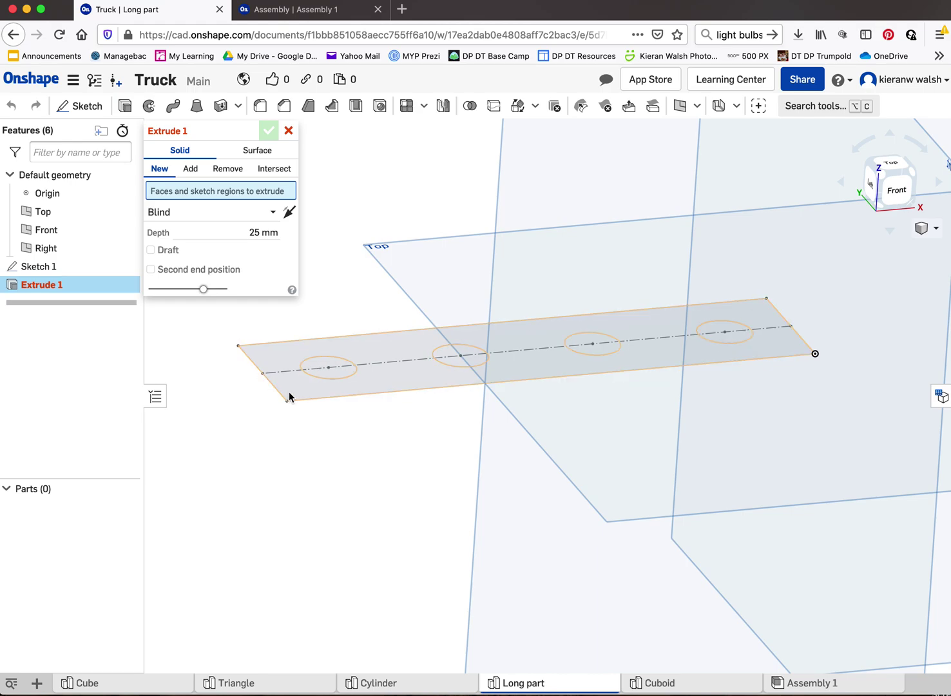
{"action": "left_click", "coordinate": [362, 385]}
{"action": "left_click", "coordinate": [286, 249]}
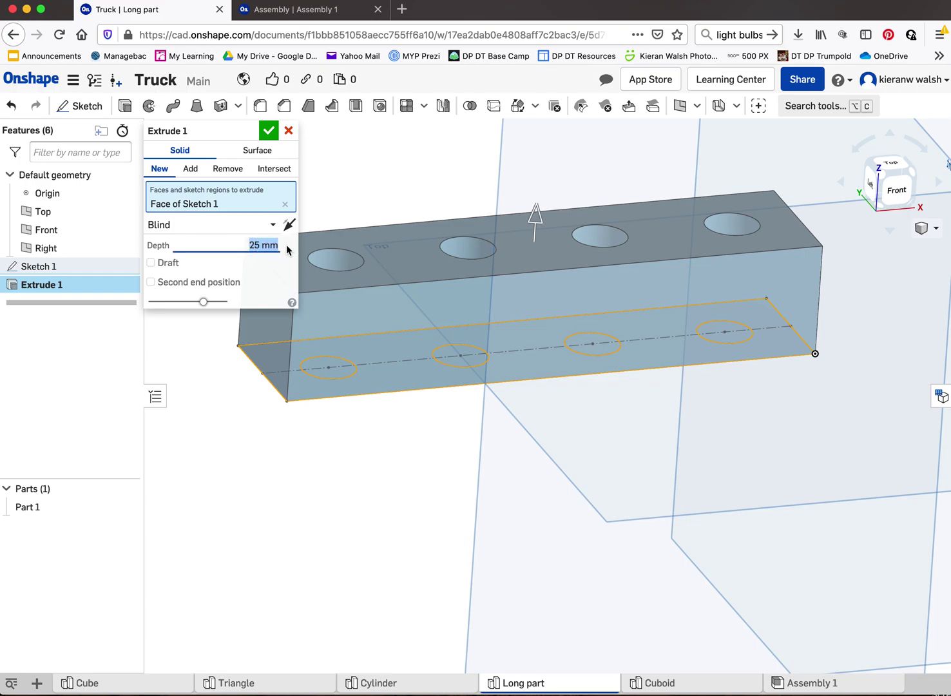
{"action": "type", "text": "8"}
{"action": "key", "text": "Return"}
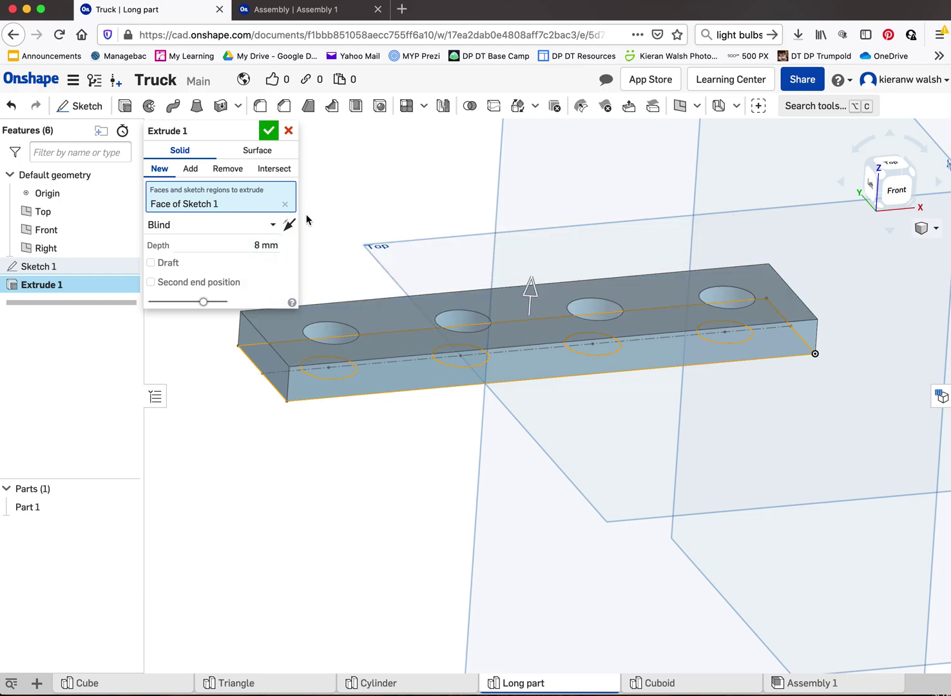
{"action": "left_click", "coordinate": [266, 132]}
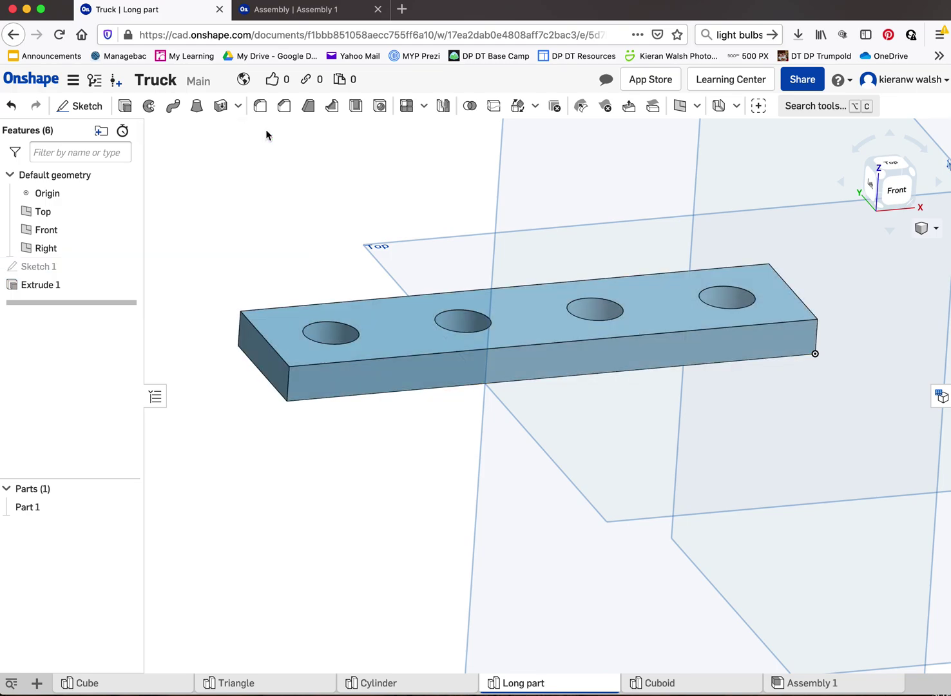
Browse the Cube, Triangle, Cylinder, Long part and Cuboid studios, then return to Assembly 1
{"action": "scroll", "coordinate": [410, 363], "scroll_direction": "down", "scroll_amount": 3}
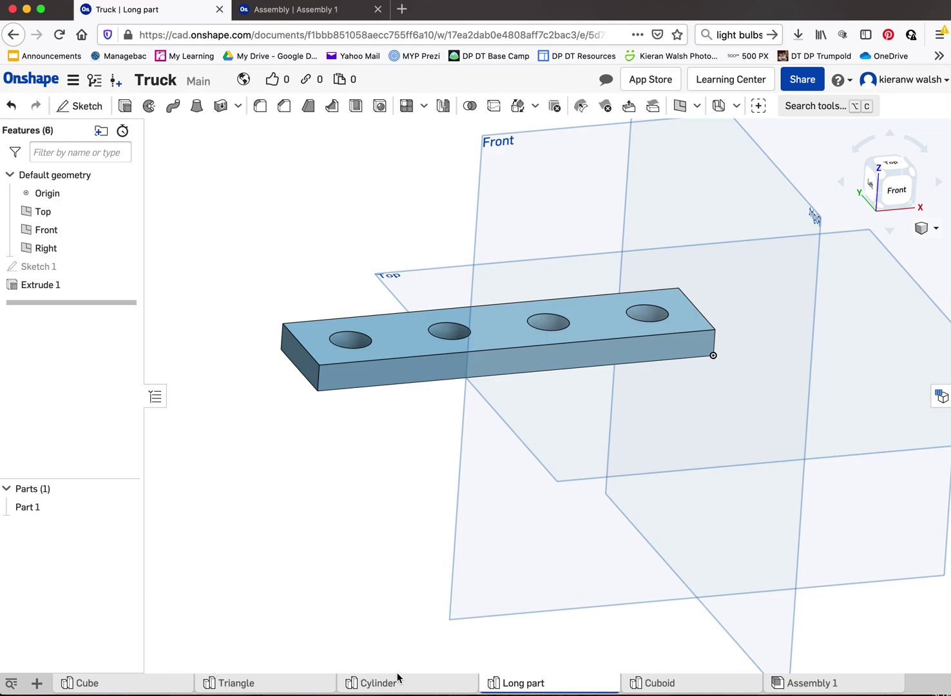
{"action": "left_click", "coordinate": [121, 684]}
{"action": "left_click", "coordinate": [297, 684]}
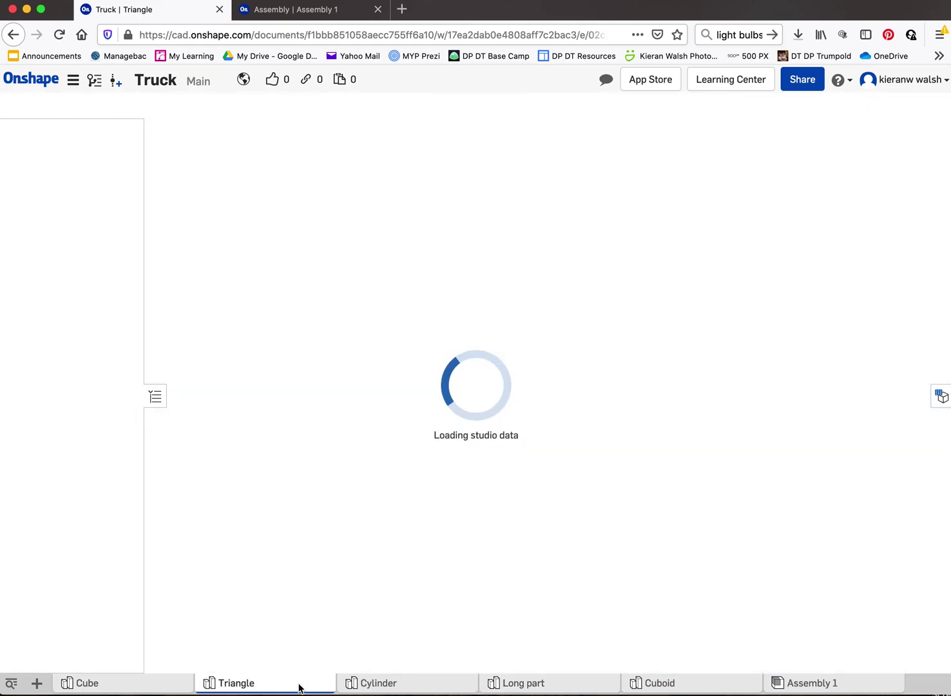
{"action": "left_click", "coordinate": [391, 685]}
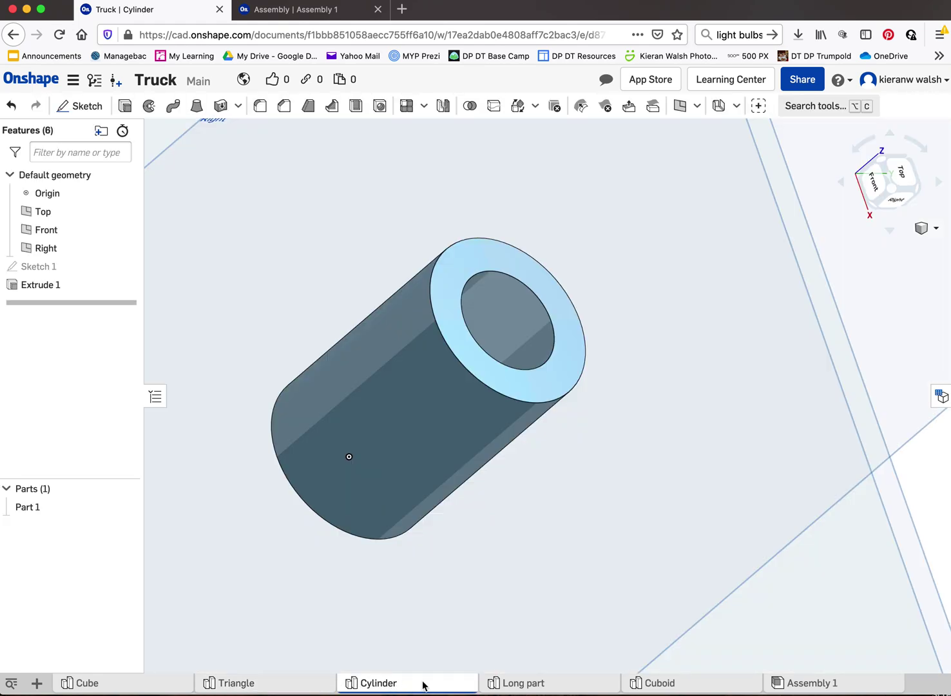
{"action": "left_click", "coordinate": [541, 685]}
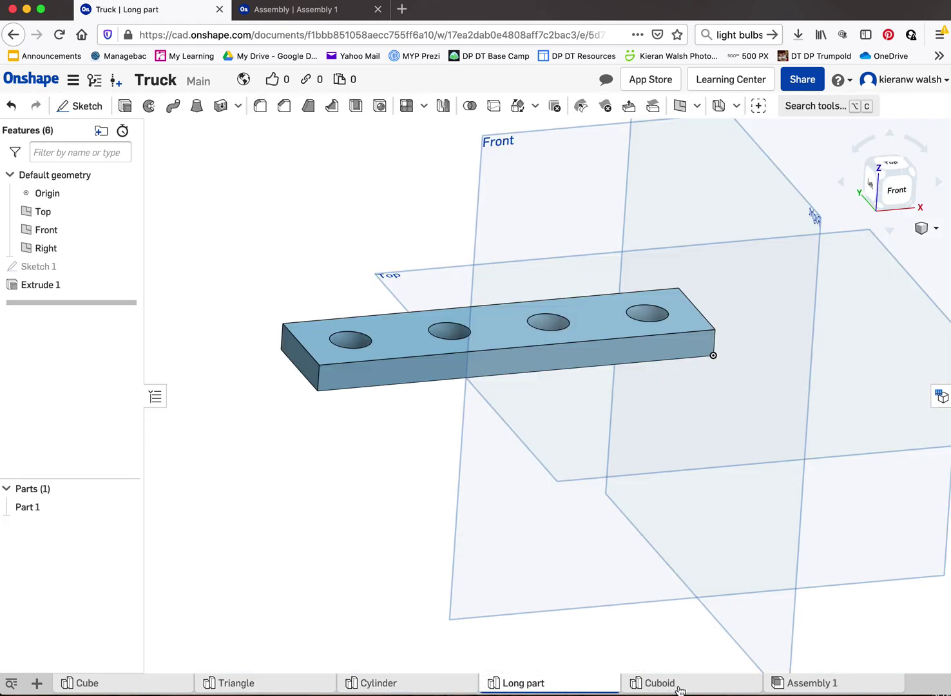
{"action": "left_click", "coordinate": [676, 687]}
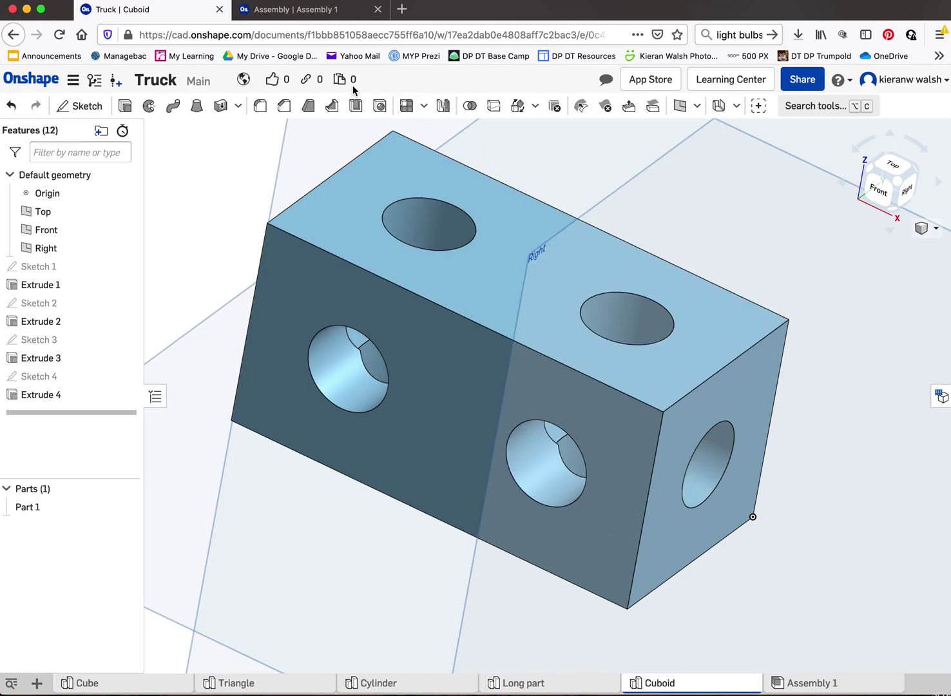
{"action": "left_click", "coordinate": [313, 11]}
Orbit and zoom around the assembled truck to view it from both sides
{"action": "scroll", "coordinate": [361, 294], "scroll_direction": "down", "scroll_amount": 10}
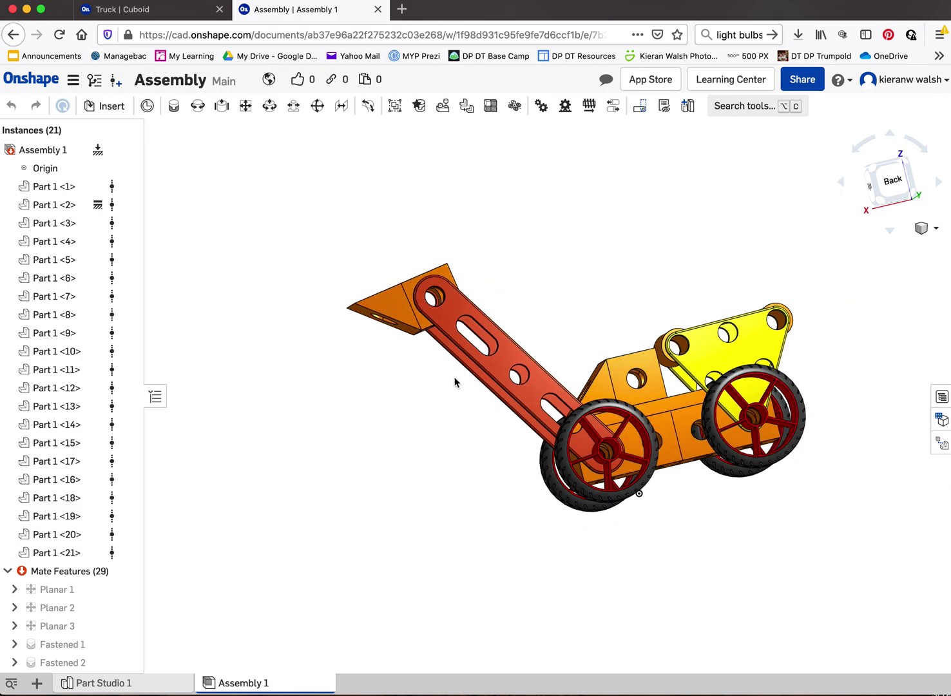
{"action": "right_click_drag", "start_coordinate": [455, 382], "coordinate": [482, 399]}
{"action": "scroll", "coordinate": [633, 370], "scroll_direction": "up", "scroll_amount": 3}
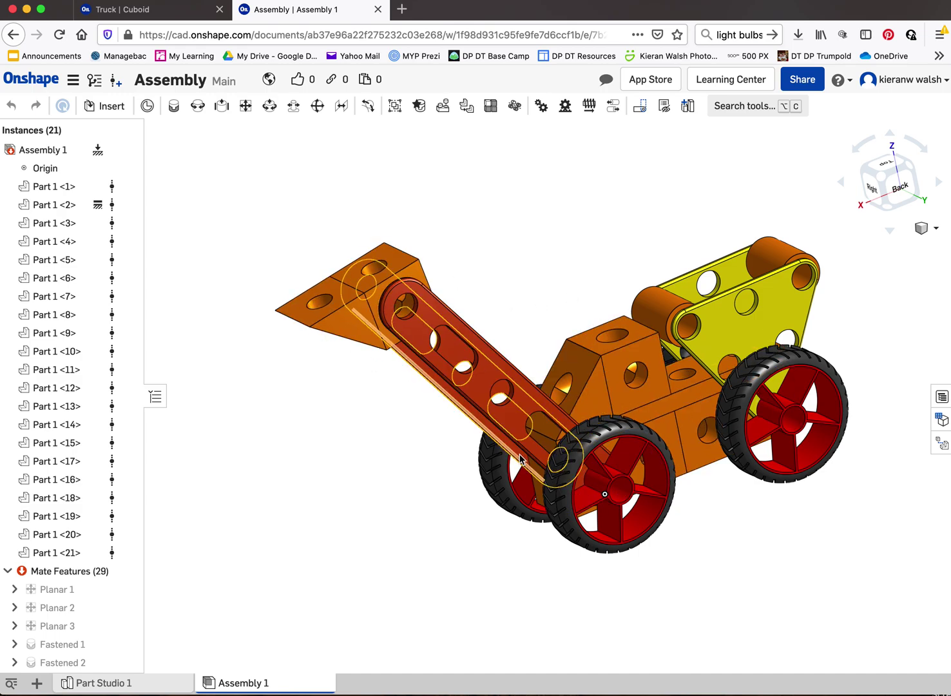
{"action": "scroll", "coordinate": [451, 444], "scroll_direction": "down", "scroll_amount": 3}
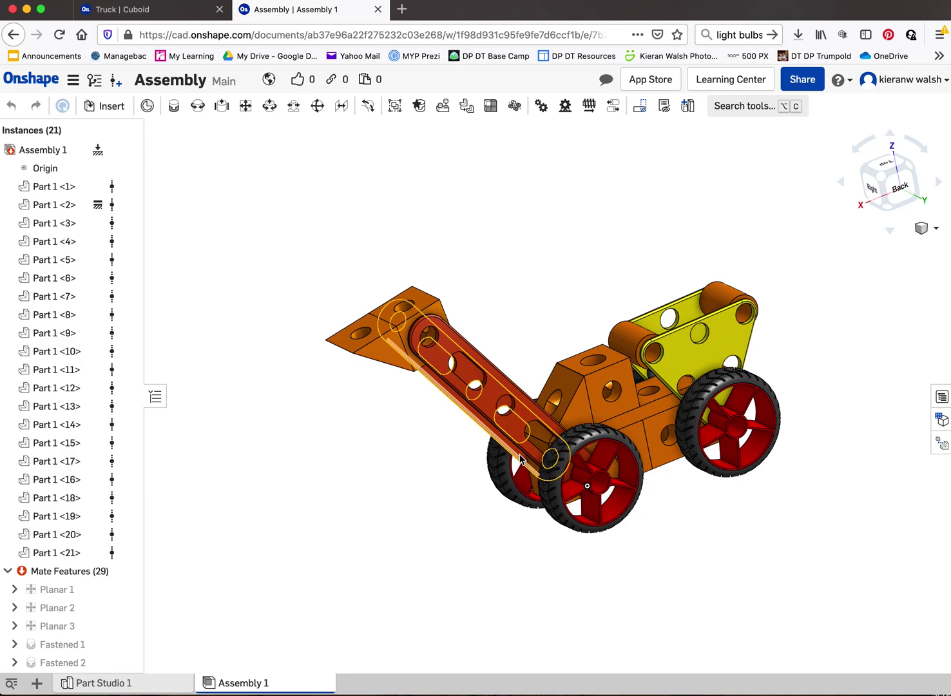
{"action": "right_click_drag", "start_coordinate": [521, 458], "coordinate": [598, 450]}
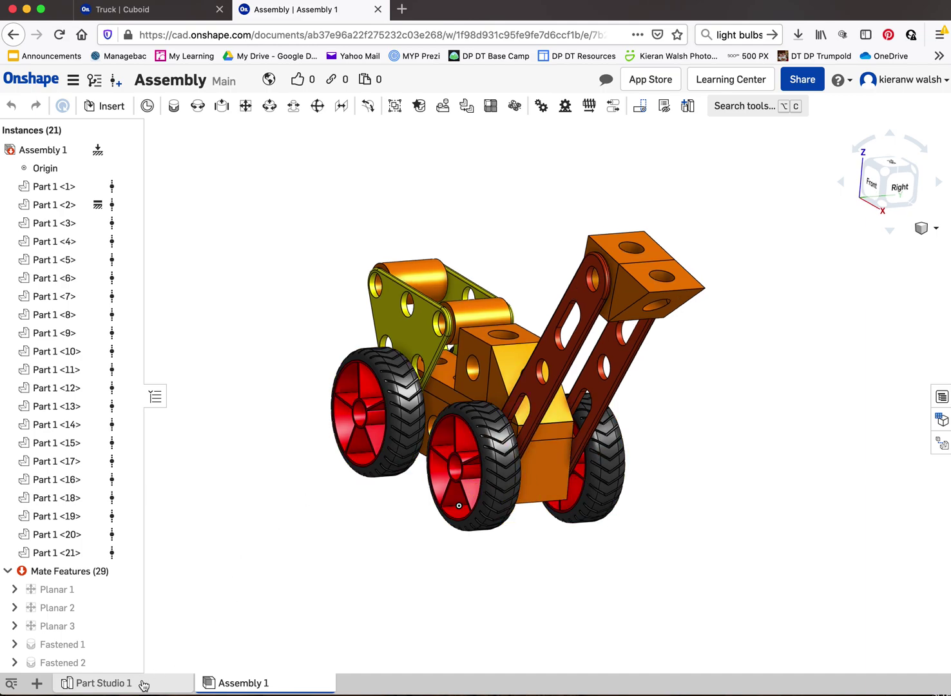
Switch to the Cuboid part studio and orbit around the holed cuboid block
{"action": "left_click", "coordinate": [173, 9]}
{"action": "scroll", "coordinate": [427, 383], "scroll_direction": "down", "scroll_amount": 3}
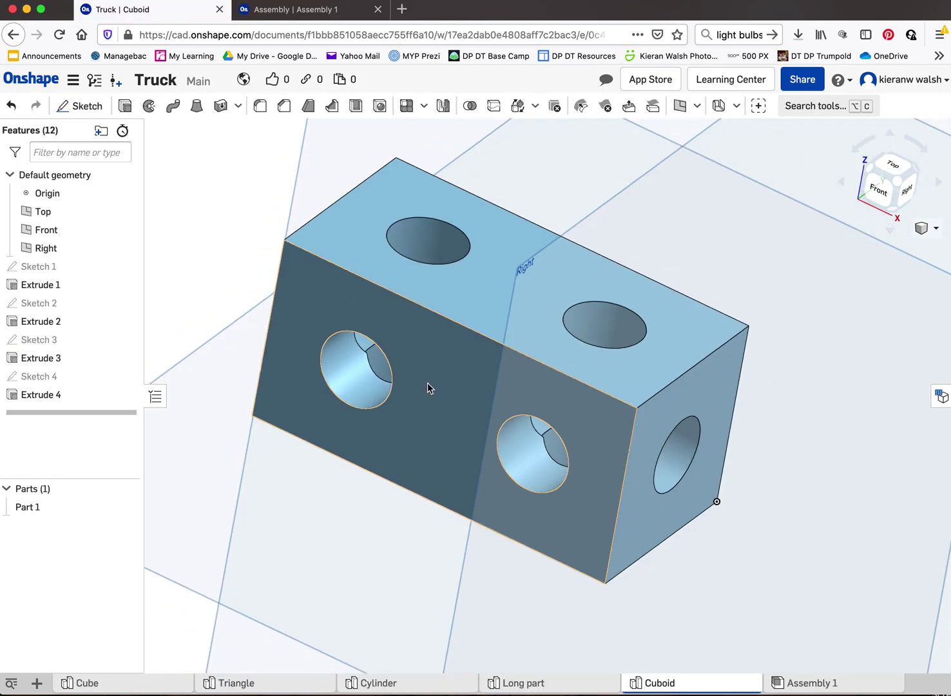
{"action": "mouse_move", "coordinate": [384, 363]}
{"action": "right_mouse_down"}
{"action": "mouse_move", "coordinate": [379, 376]}
{"action": "mouse_move", "coordinate": [389, 377]}
{"action": "right_mouse_up"}
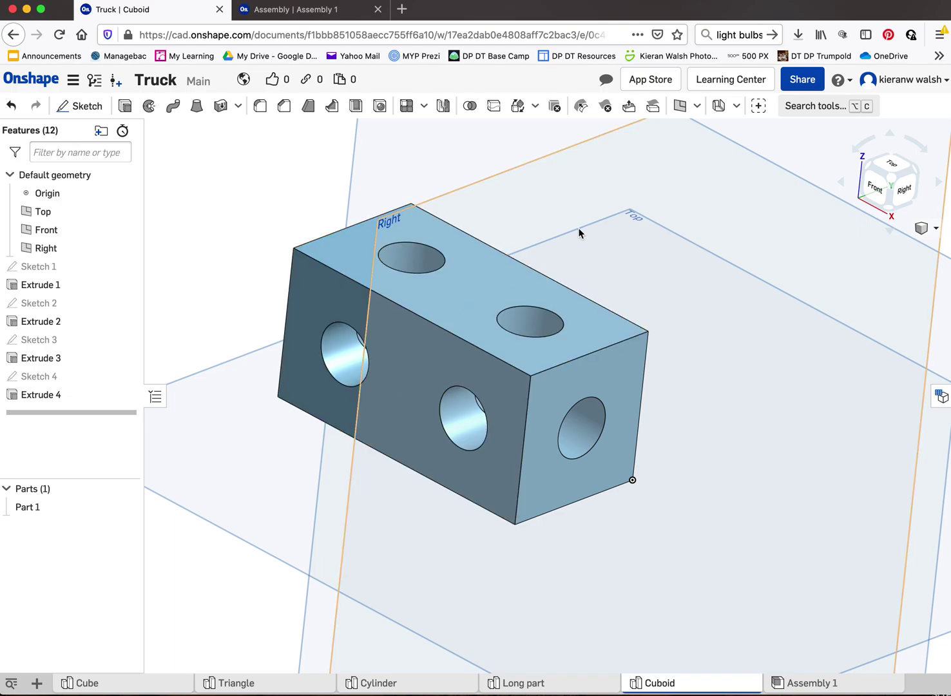